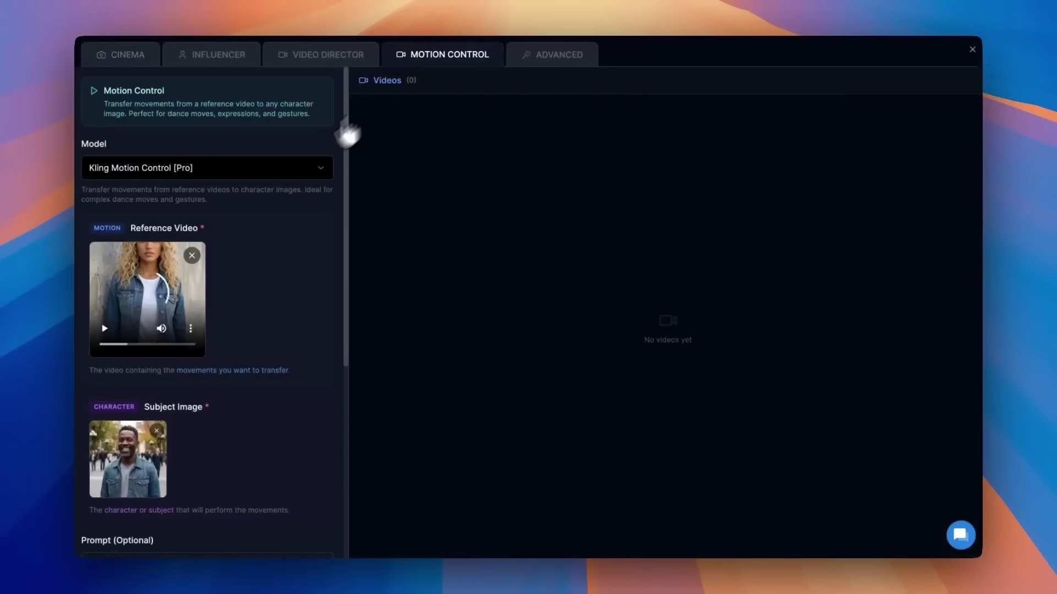
Step: Choose the Kling Motion Control [Pro] model and upload a new reference video for the motion transfer
{"action": "left_click", "coordinate": [308, 168]}
{"action": "left_click", "coordinate": [257, 233]}
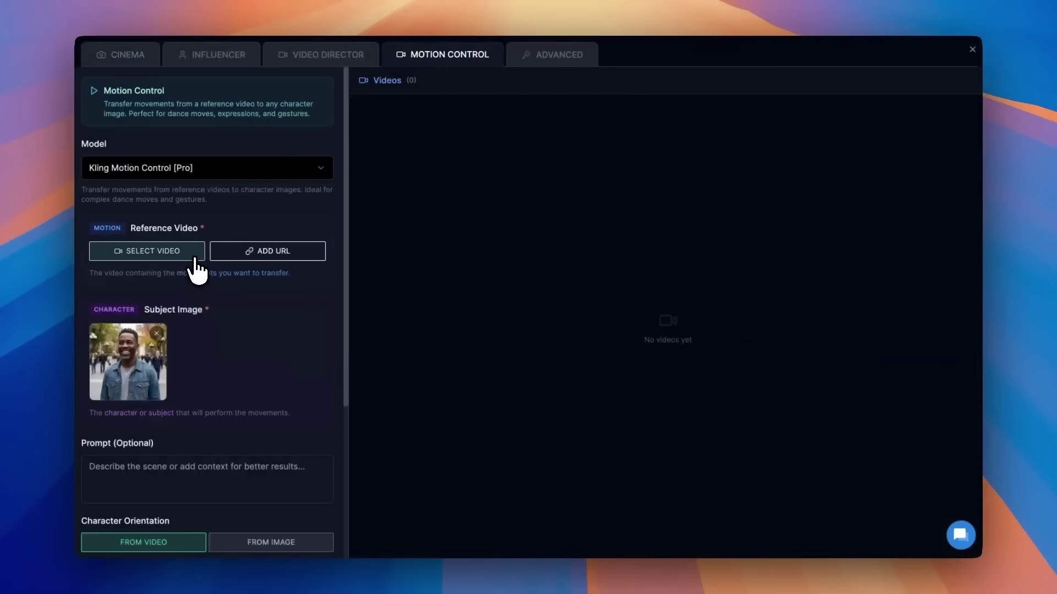
{"action": "left_click", "coordinate": [189, 252]}
{"action": "left_click_drag", "start_coordinate": [1051, 308], "coordinate": [573, 292]}
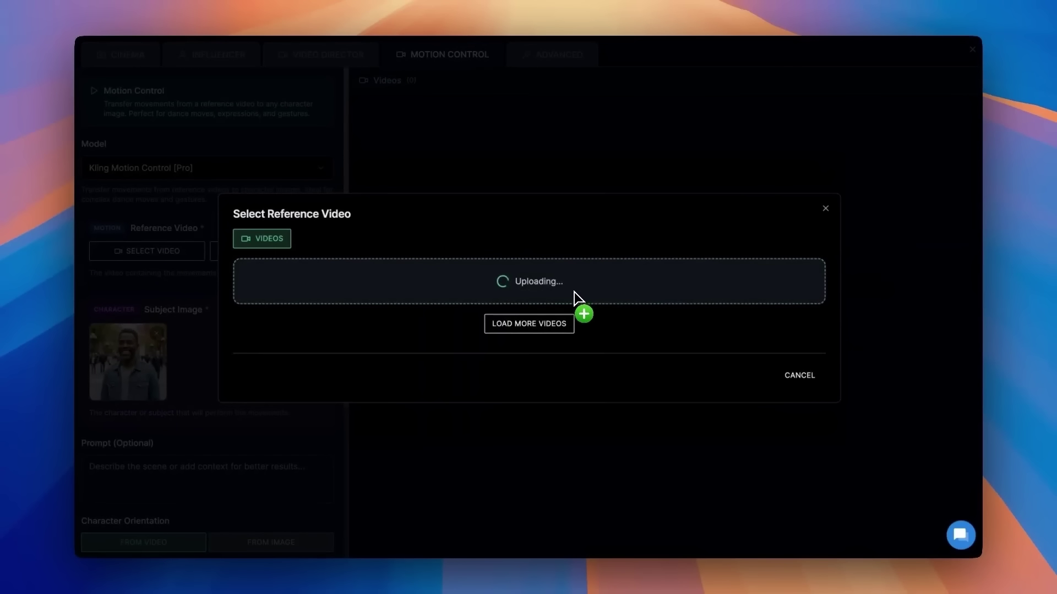
Step: Open the subject image selection and browse the character images in the workspace
{"action": "scroll", "coordinate": [330, 357], "scroll_direction": "down", "scroll_amount": 2}
{"action": "left_click", "coordinate": [158, 403]}
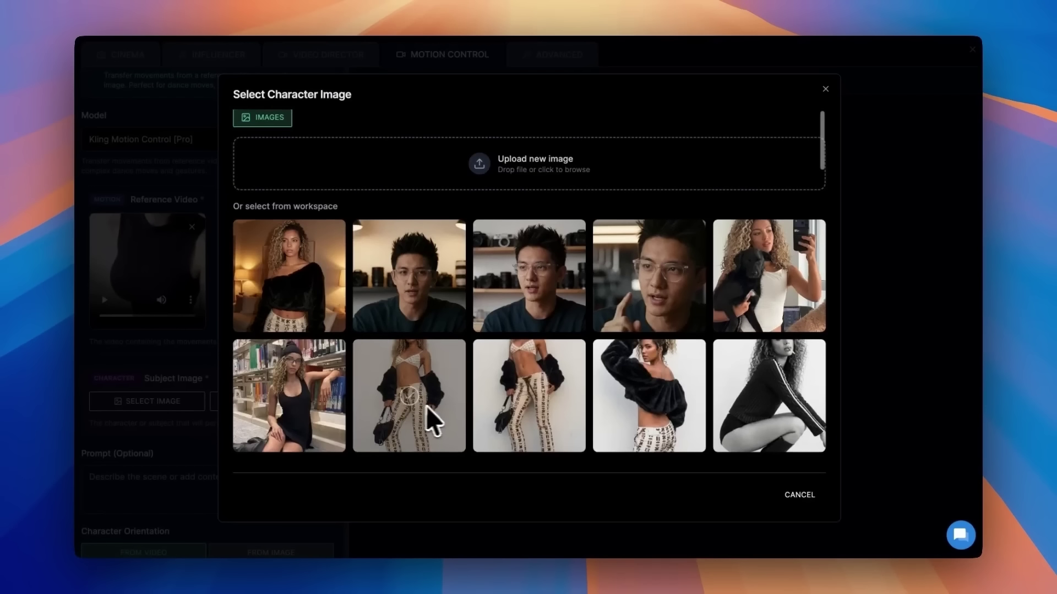
{"action": "scroll", "coordinate": [427, 420], "scroll_direction": "down", "scroll_amount": 5}
{"action": "scroll", "coordinate": [444, 259], "scroll_direction": "up", "scroll_amount": 1}
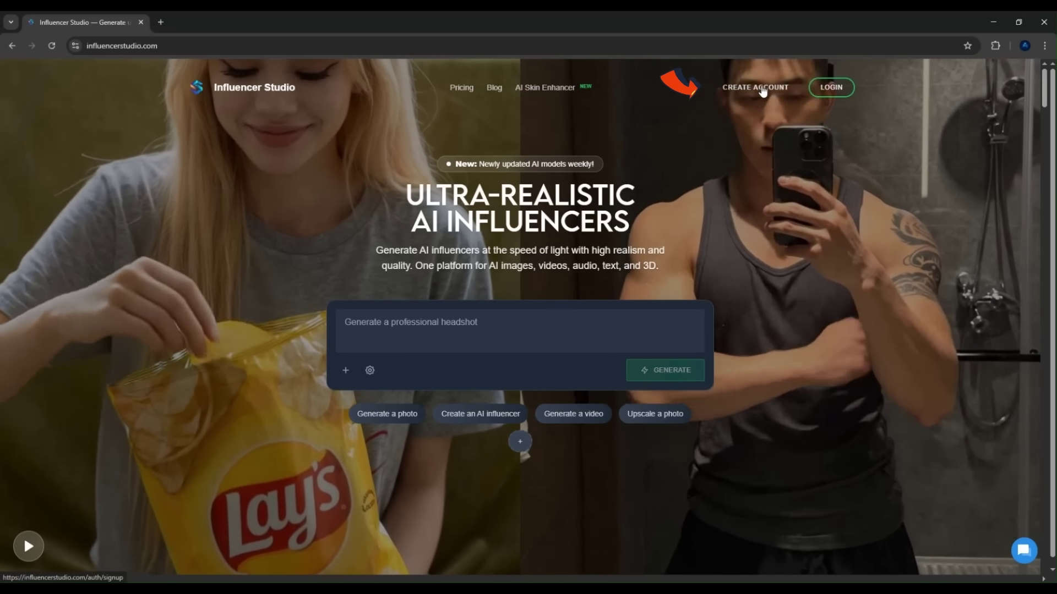
Step: Sign up for an Influencer Studio account by continuing with Google
{"action": "left_click", "coordinate": [762, 91]}
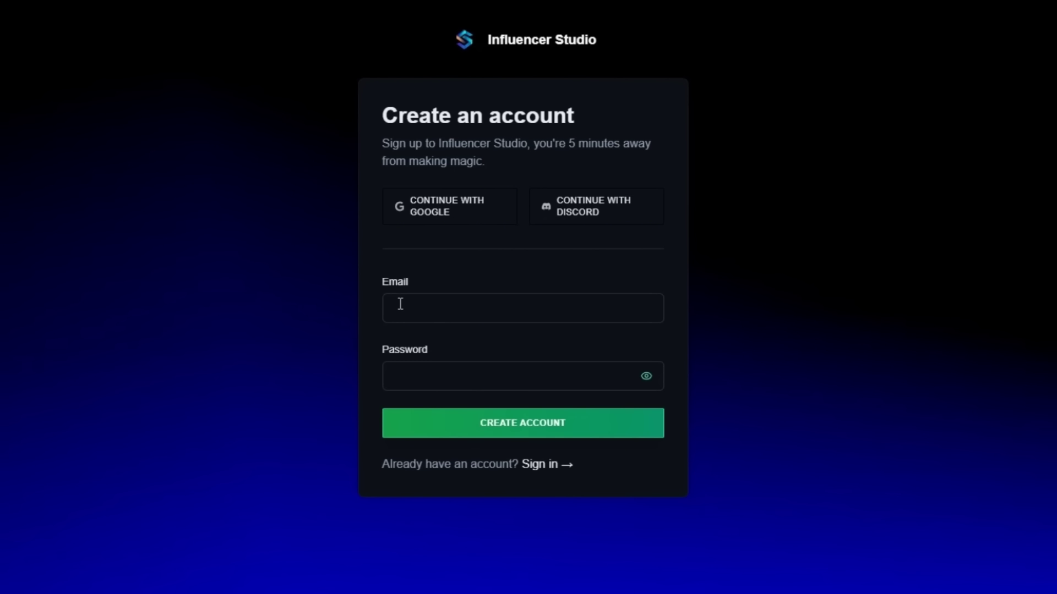
{"action": "left_click", "coordinate": [438, 206]}
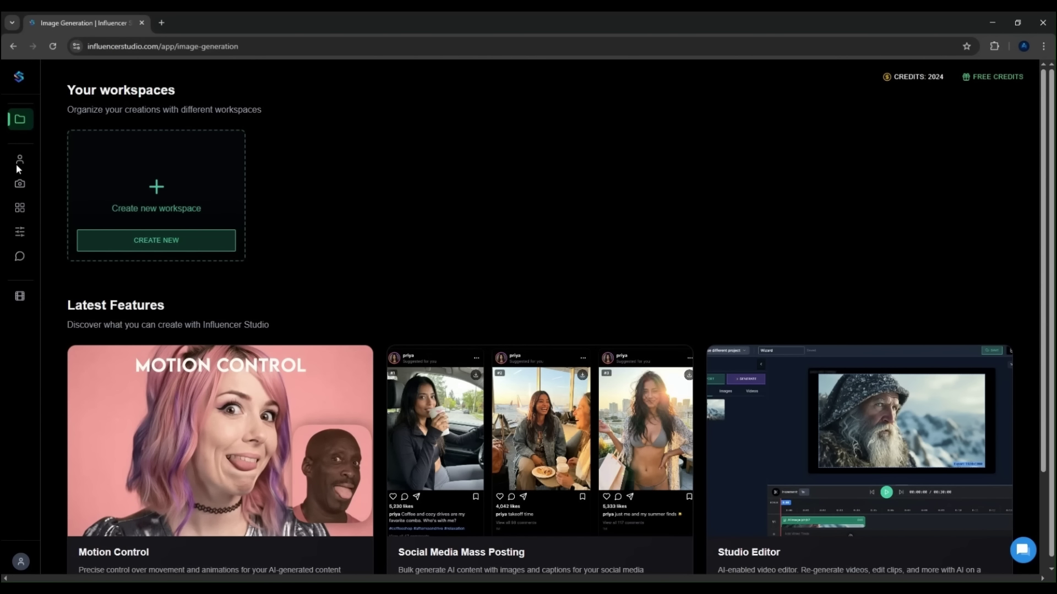
Step: Create a new workspace named "Demo workspace"
{"action": "mouse_move", "coordinate": [19, 170]}
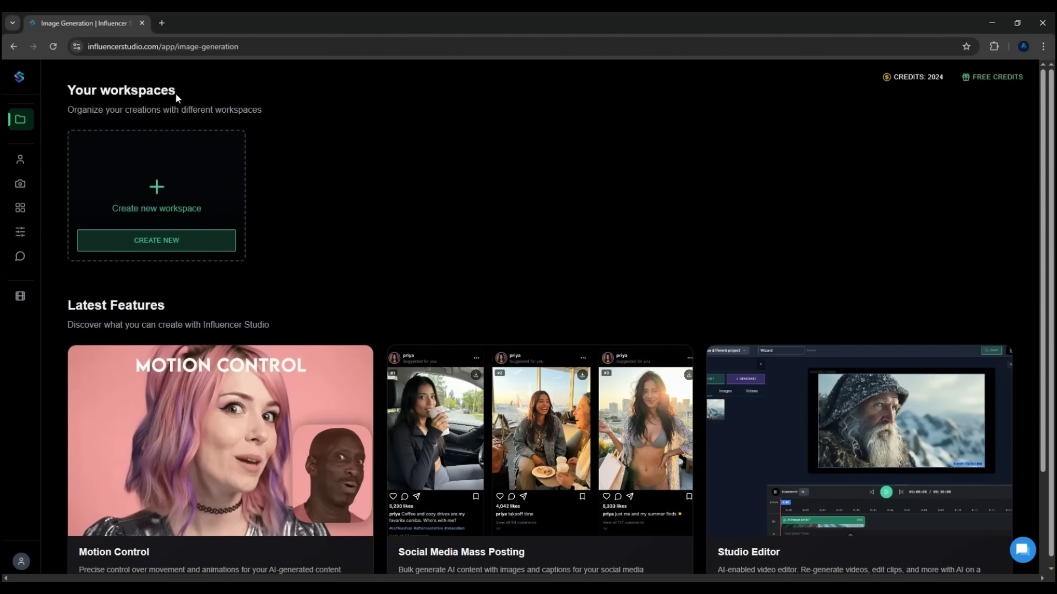
{"action": "left_click", "coordinate": [185, 240]}
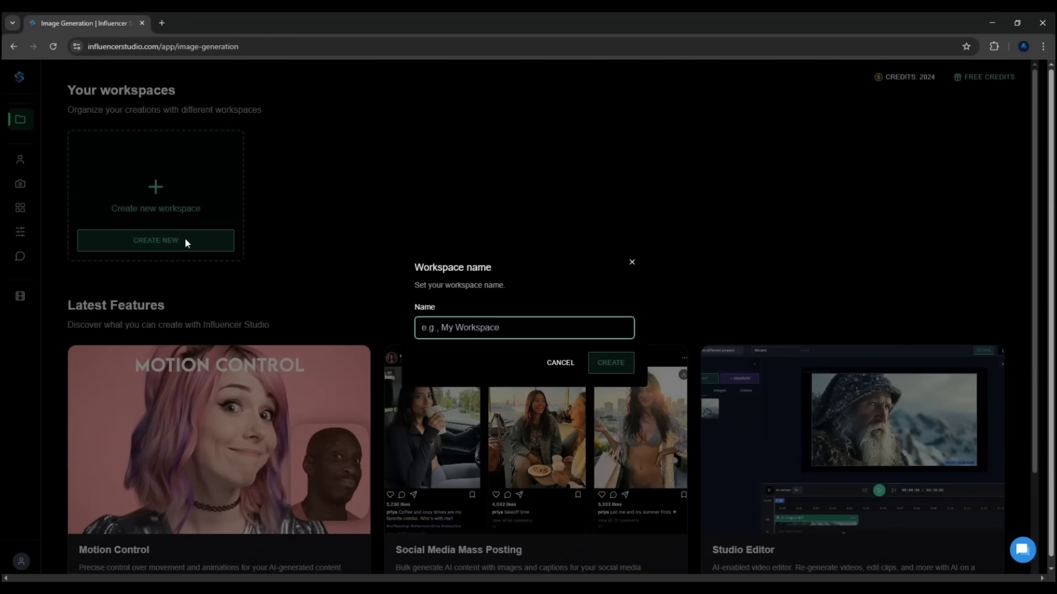
{"action": "type", "text": "Demo w"}
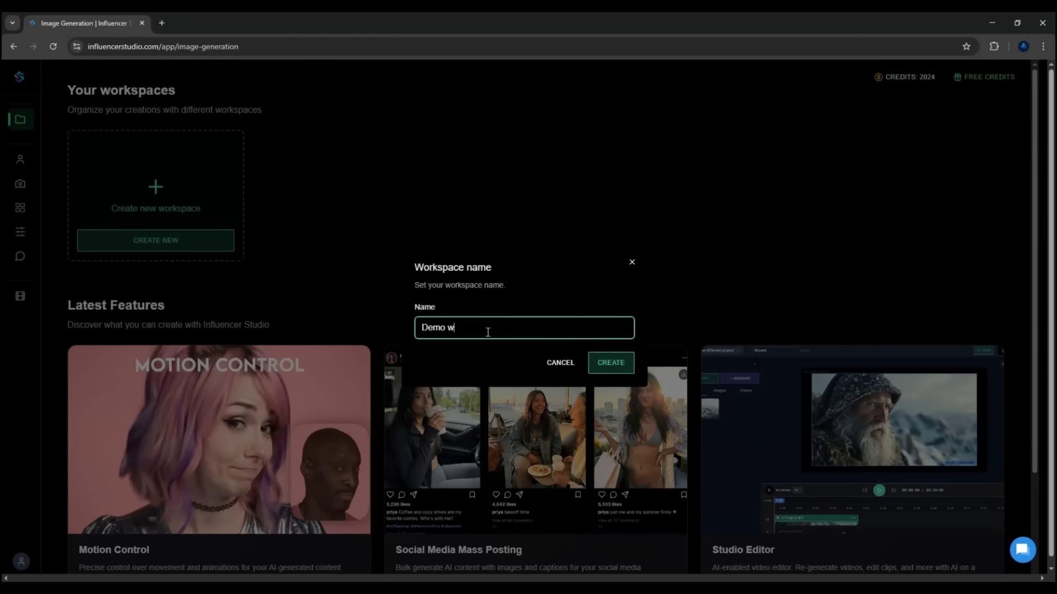
{"action": "type", "text": "orkspace"}
{"action": "left_click", "coordinate": [613, 363]}
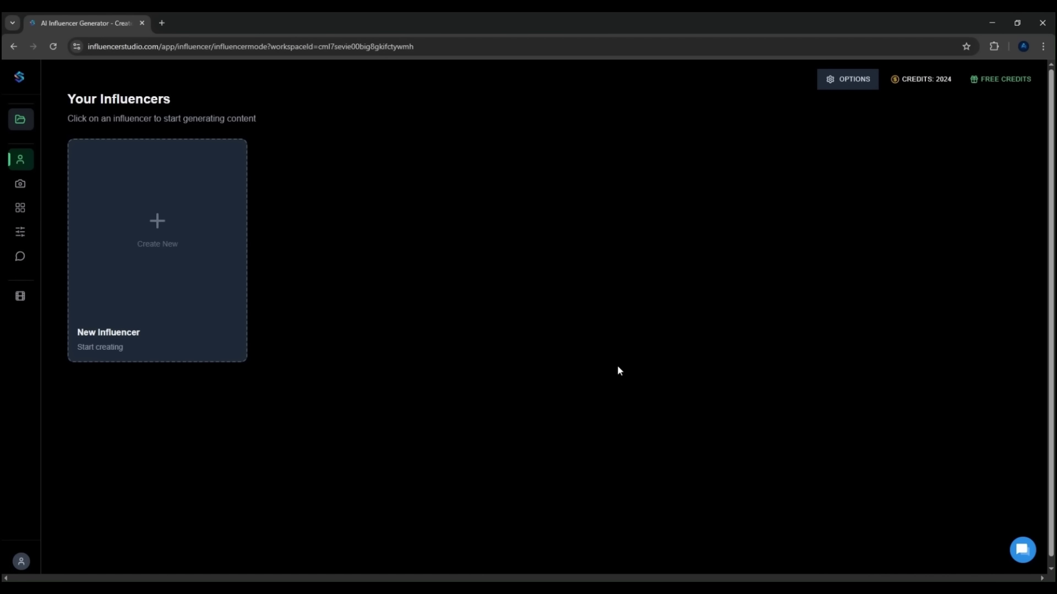
Step: Start a new influencer with the Generate Photos with AI setup
{"action": "mouse_move", "coordinate": [40, 201]}
{"action": "left_click", "coordinate": [156, 225]}
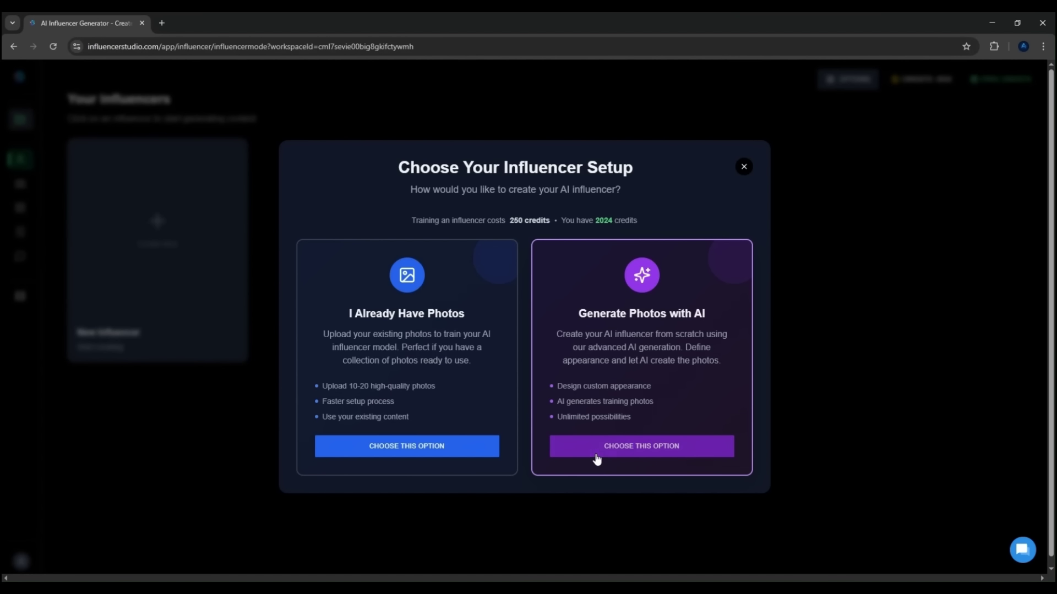
{"action": "left_click", "coordinate": [665, 454]}
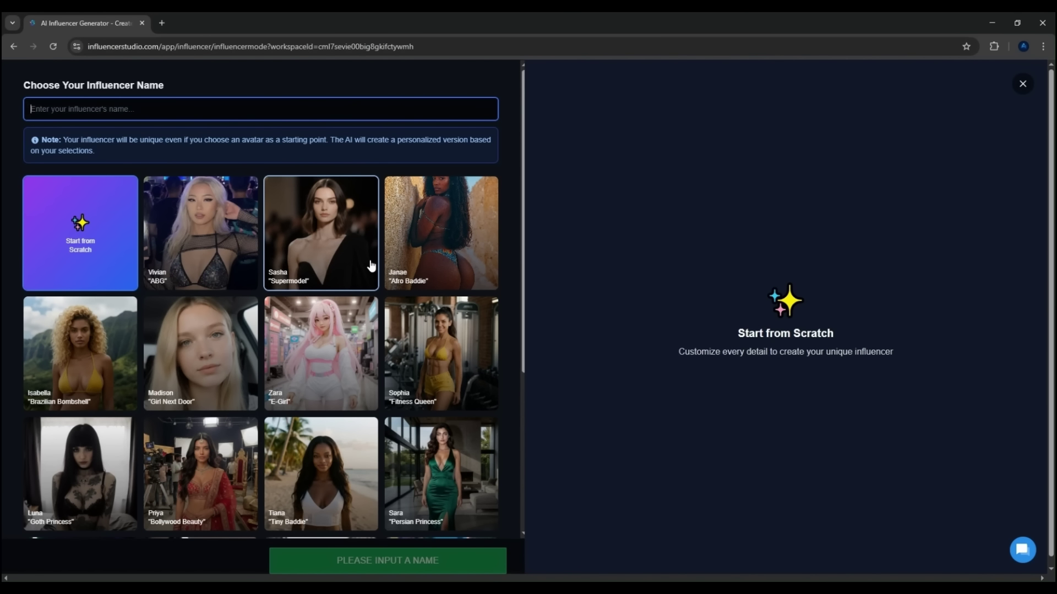
Step: Name the influencer "Hana" and confirm Start from Scratch as the avatar
{"action": "scroll", "coordinate": [371, 267], "scroll_direction": "down", "scroll_amount": 1}
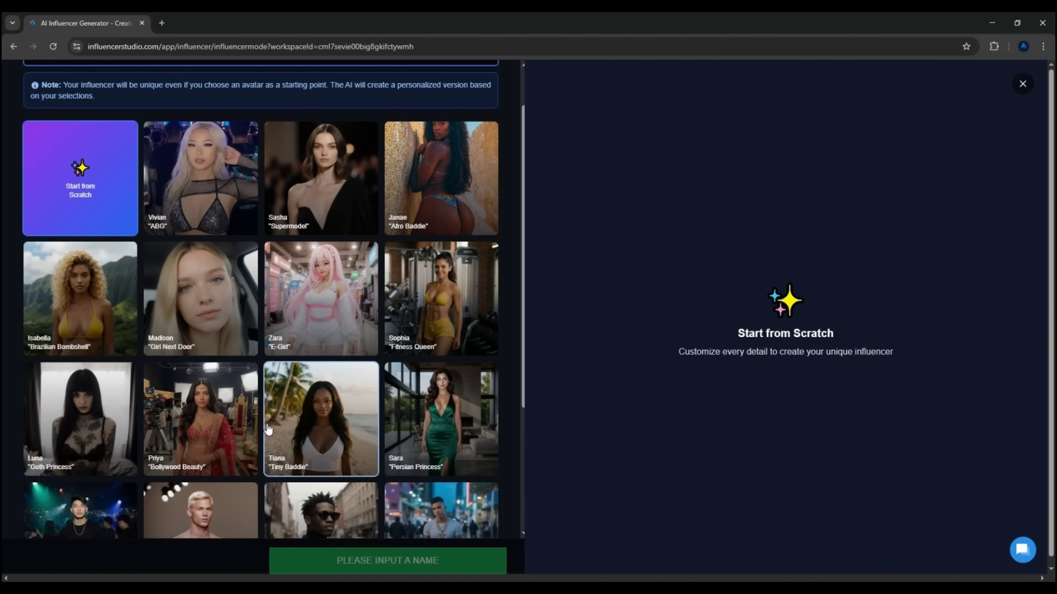
{"action": "scroll", "coordinate": [268, 428], "scroll_direction": "down", "scroll_amount": 4}
{"action": "scroll", "coordinate": [259, 388], "scroll_direction": "up", "scroll_amount": 1}
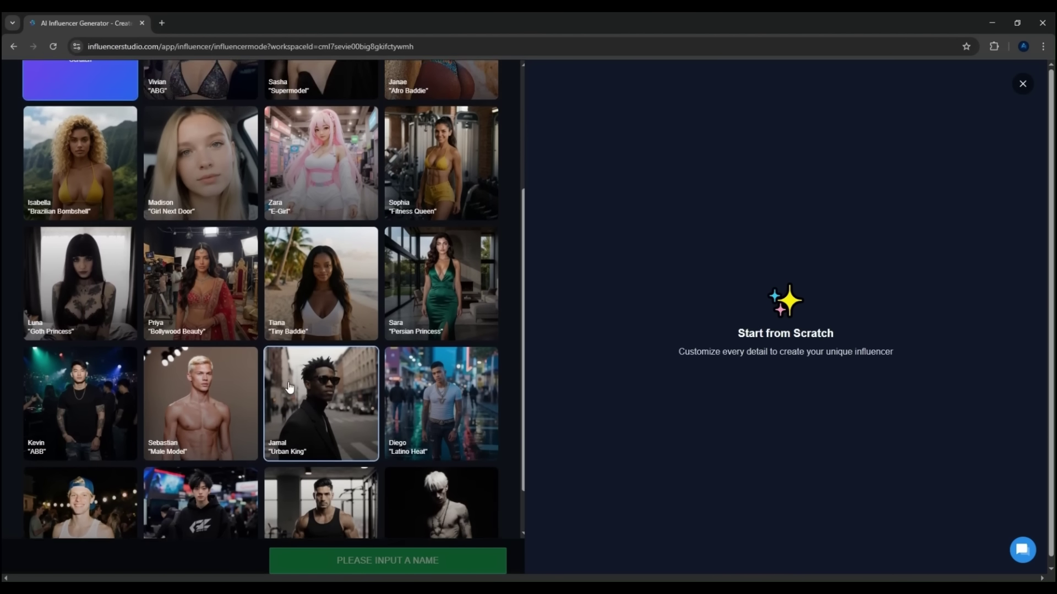
{"action": "scroll", "coordinate": [289, 388], "scroll_direction": "up", "scroll_amount": 3}
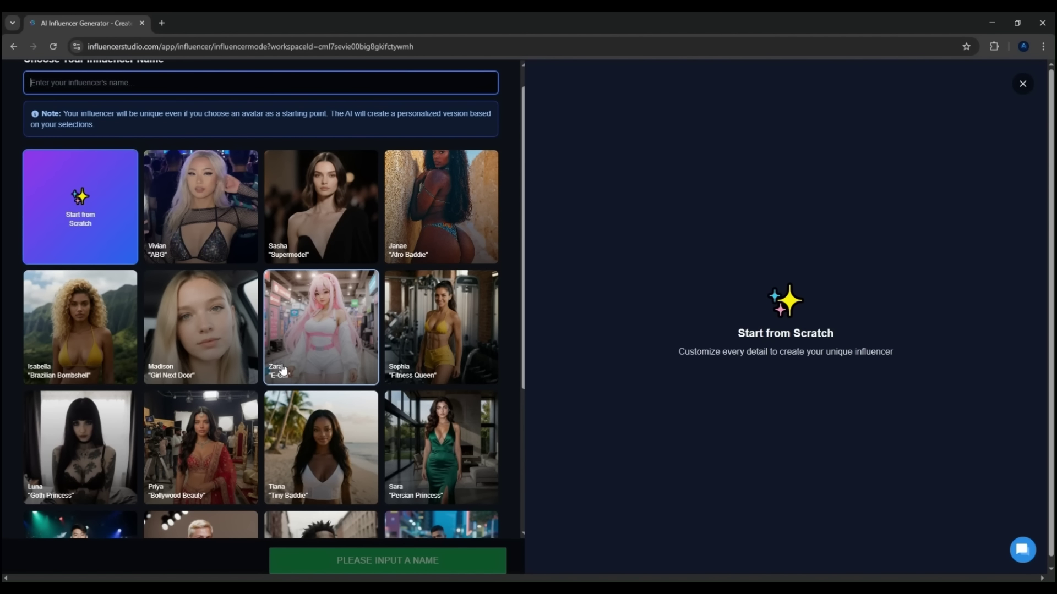
{"action": "scroll", "coordinate": [283, 370], "scroll_direction": "up", "scroll_amount": 1}
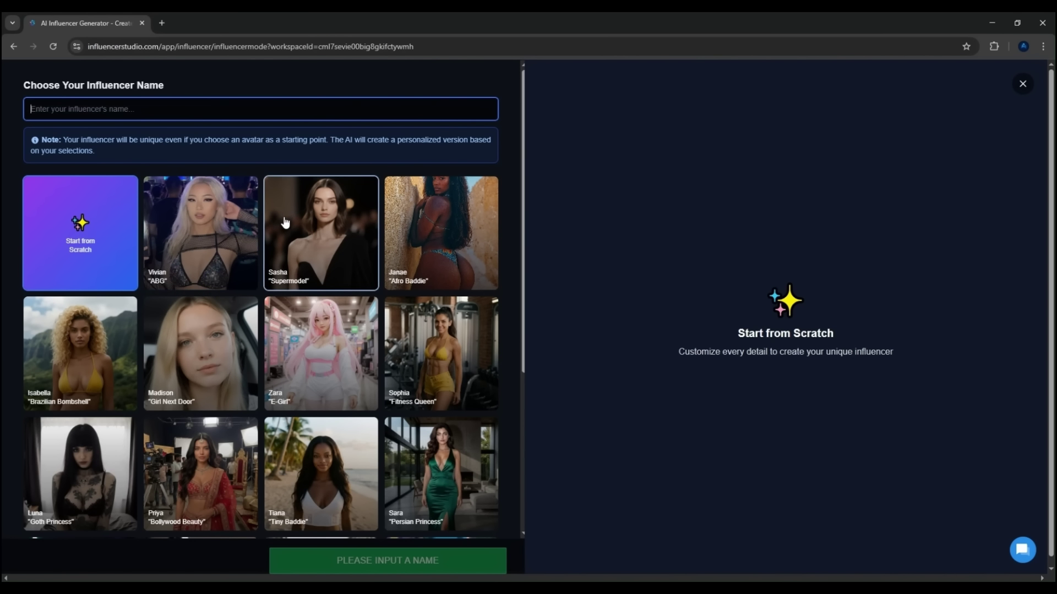
{"action": "left_click", "coordinate": [87, 261]}
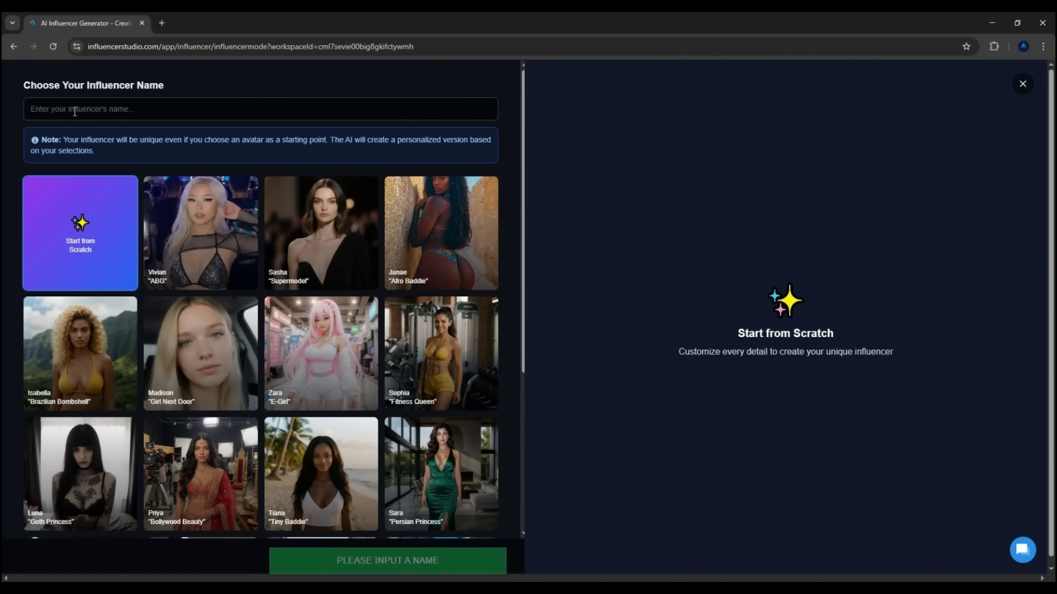
{"action": "left_click", "coordinate": [139, 108]}
{"action": "type", "text": "Hana"}
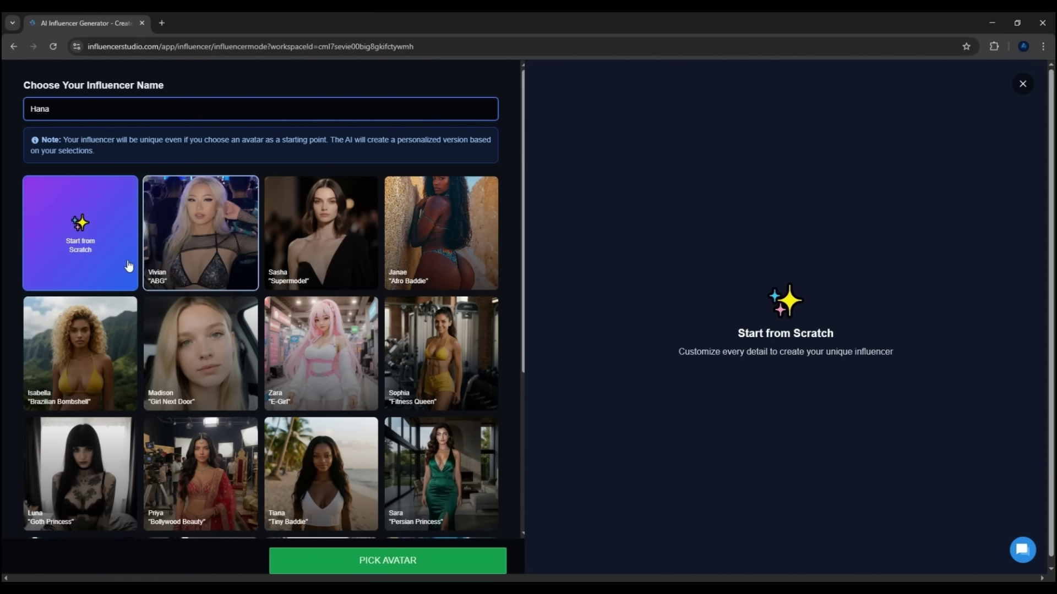
{"action": "left_click", "coordinate": [87, 253]}
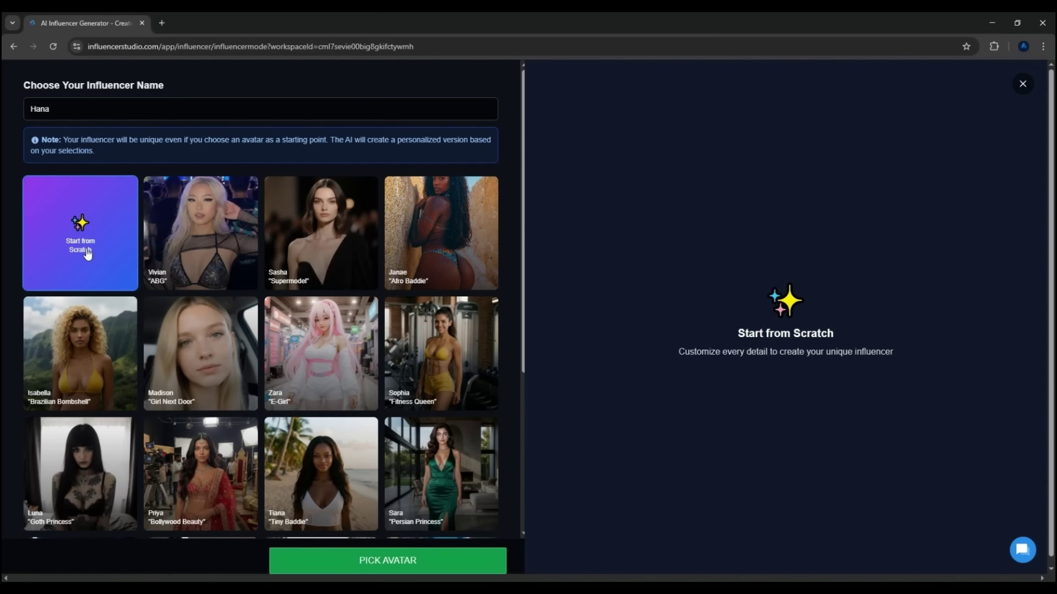
{"action": "left_click", "coordinate": [421, 568]}
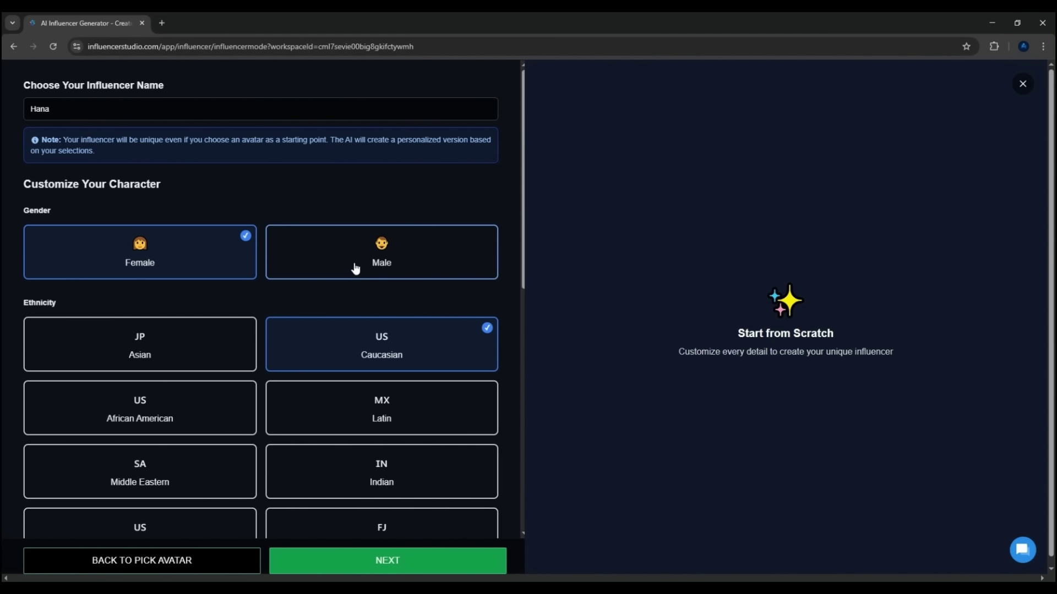
Step: Review the gender, ethnicity and body shape options for the character
{"action": "scroll", "coordinate": [181, 275], "scroll_direction": "down", "scroll_amount": 2}
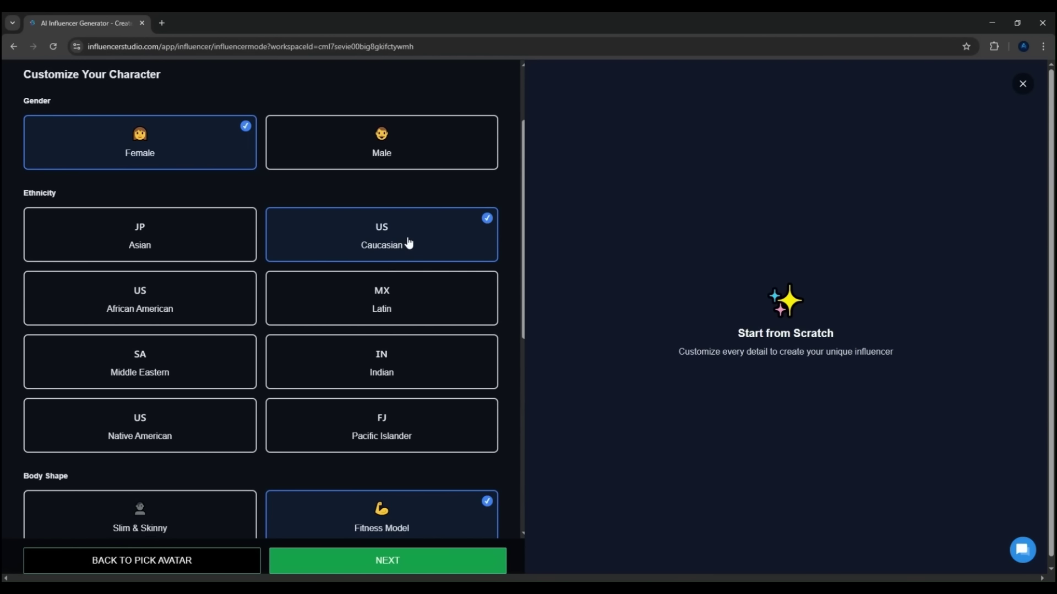
{"action": "scroll", "coordinate": [428, 244], "scroll_direction": "down", "scroll_amount": 4}
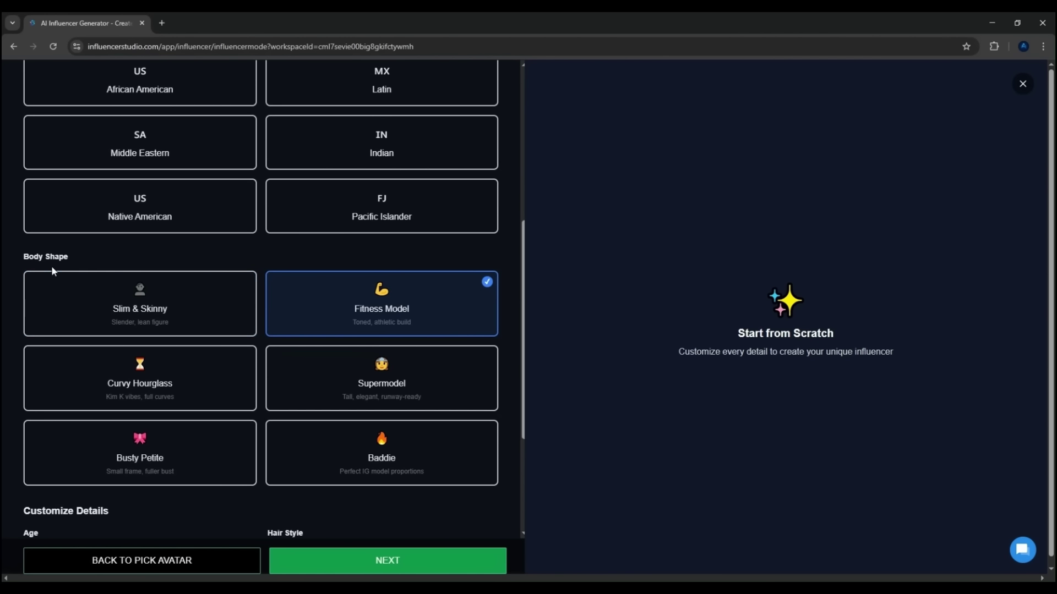
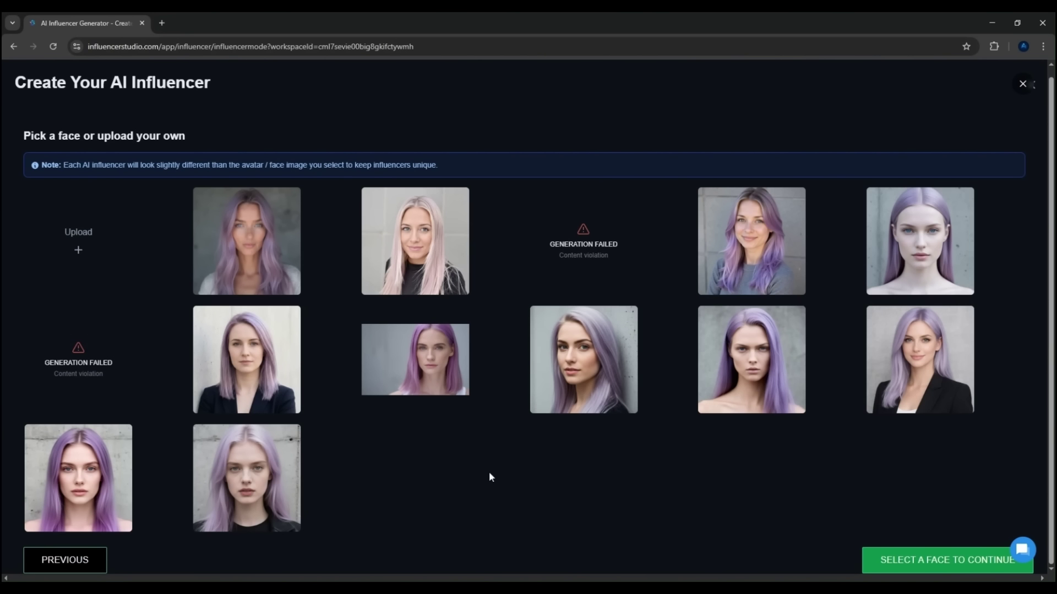
Step: Generate more face options for the influencer
{"action": "scroll", "coordinate": [547, 440], "scroll_direction": "down", "scroll_amount": 2}
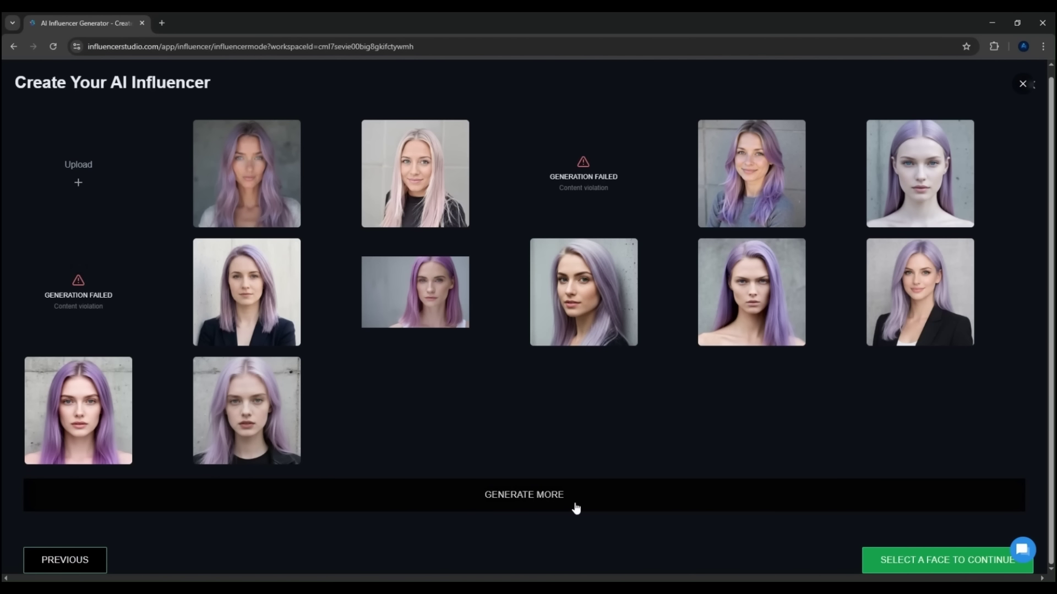
{"action": "left_click", "coordinate": [535, 504]}
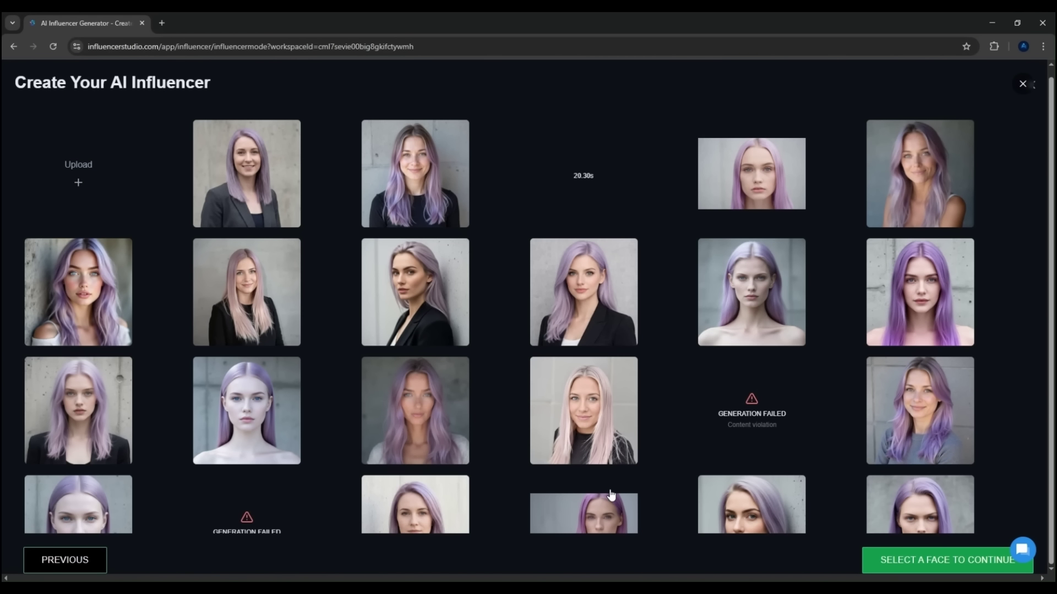
Step: Select the smiling face with light purple hair and a black blazer in the last row, and continue with it
{"action": "scroll", "coordinate": [691, 351], "scroll_direction": "down", "scroll_amount": 1}
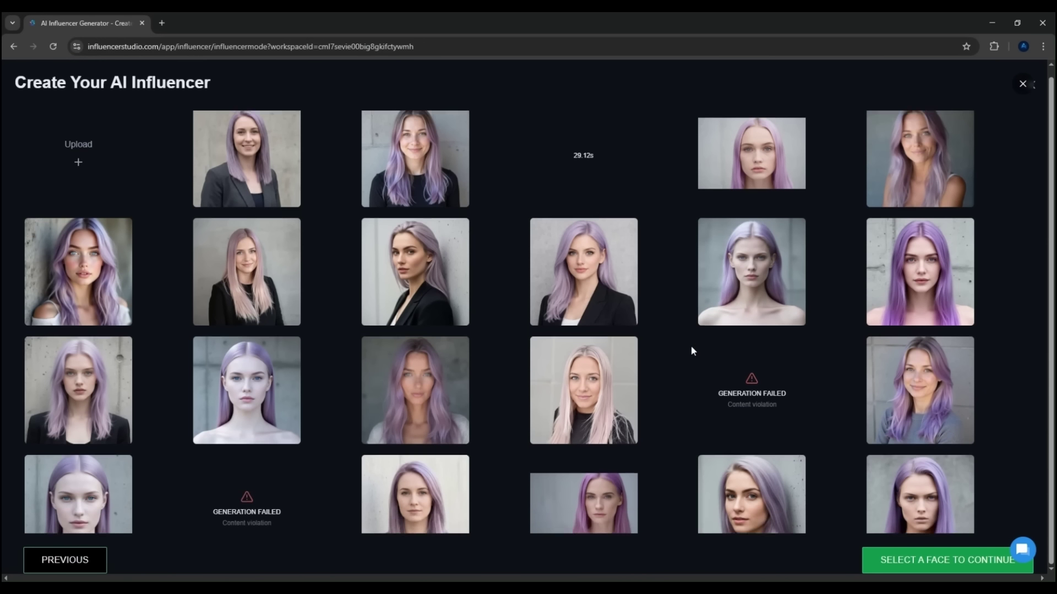
{"action": "scroll", "coordinate": [691, 351], "scroll_direction": "down", "scroll_amount": 4}
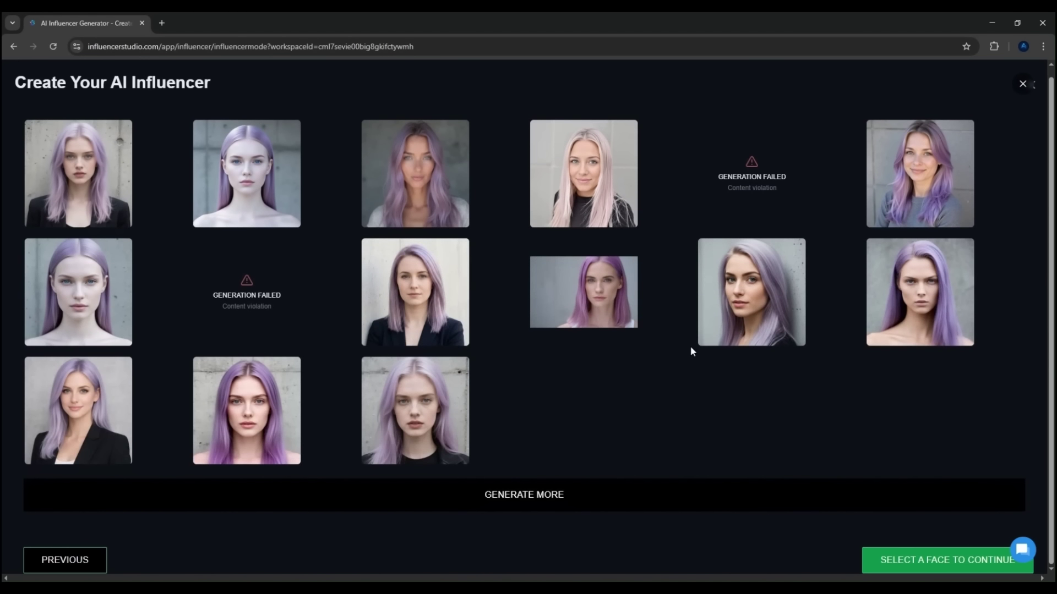
{"action": "scroll", "coordinate": [718, 352], "scroll_direction": "up", "scroll_amount": 2}
{"action": "scroll", "coordinate": [717, 357], "scroll_direction": "up", "scroll_amount": 3}
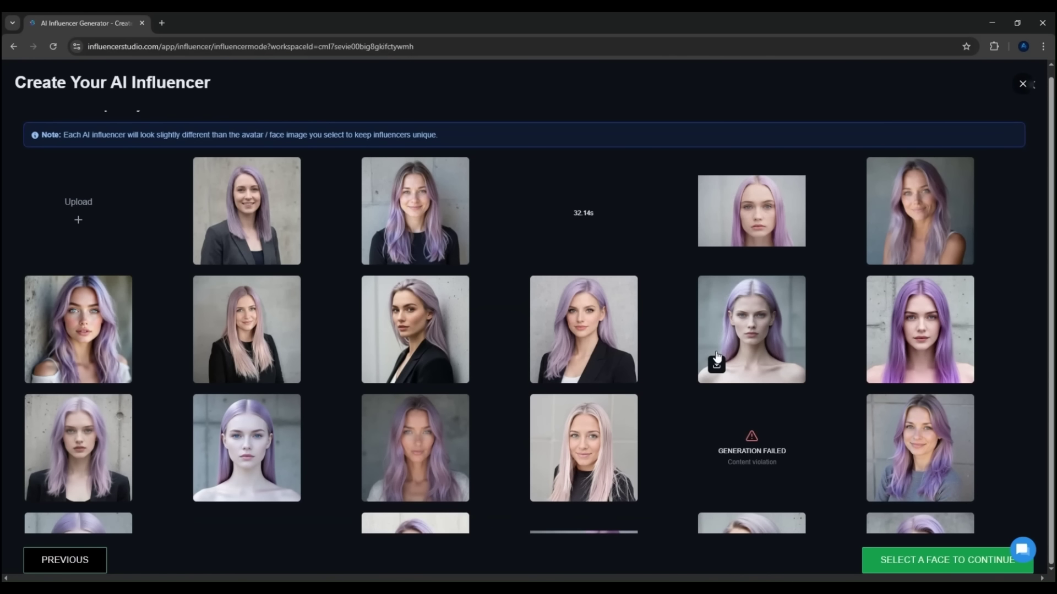
{"action": "scroll", "coordinate": [716, 352], "scroll_direction": "down", "scroll_amount": 6}
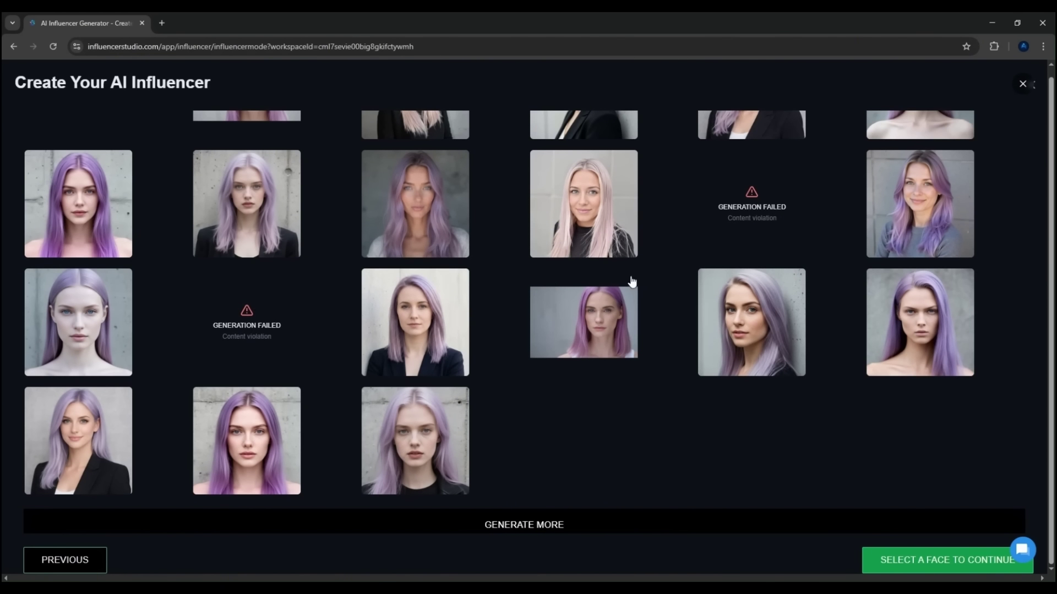
{"action": "scroll", "coordinate": [716, 351], "scroll_direction": "up", "scroll_amount": 1}
{"action": "left_click", "coordinate": [100, 458]}
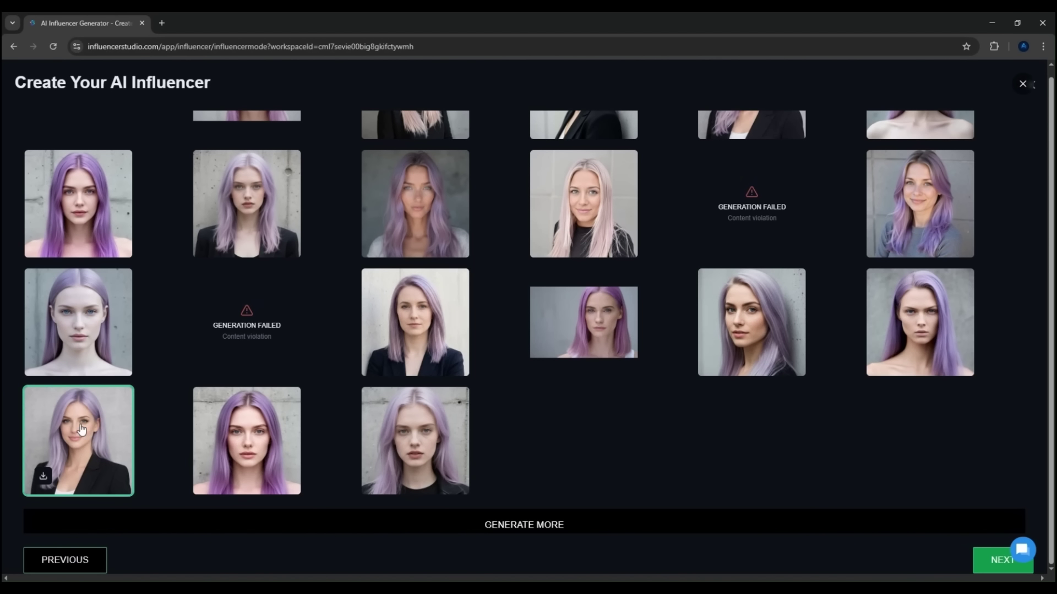
{"action": "scroll", "coordinate": [903, 438], "scroll_direction": "down", "scroll_amount": 1}
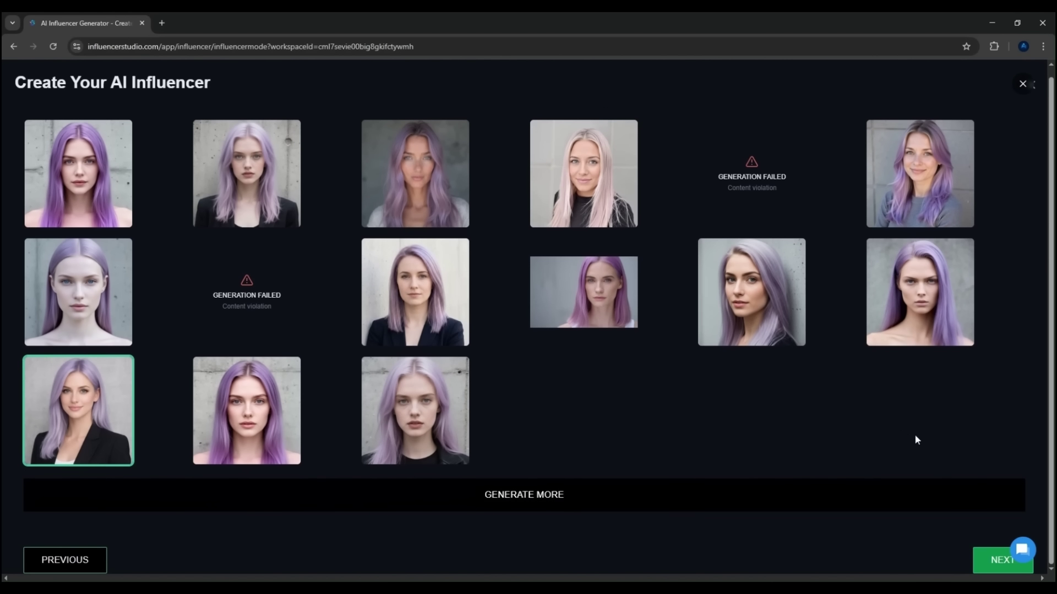
{"action": "left_click", "coordinate": [988, 567]}
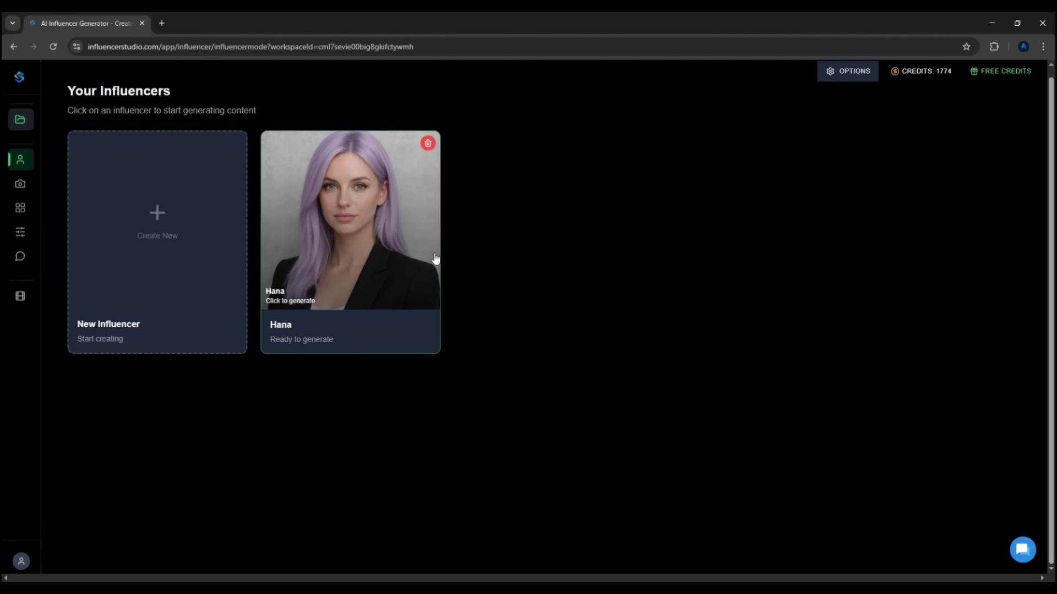
Step: Open the Hana influencer, switch to Video / UGC generation and look through its settings
{"action": "left_click", "coordinate": [350, 235]}
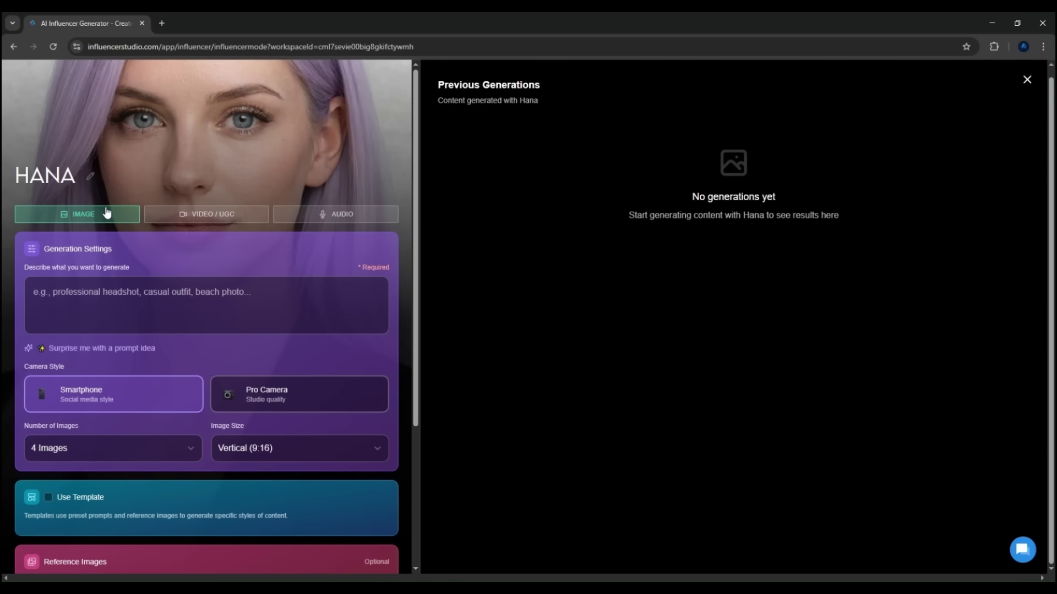
{"action": "left_click", "coordinate": [186, 220]}
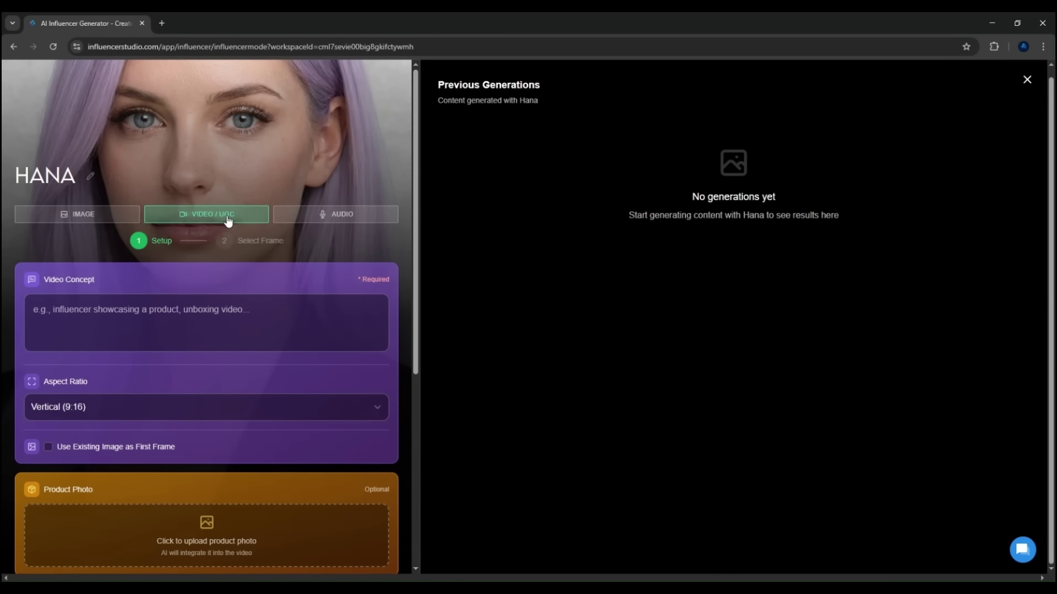
{"action": "scroll", "coordinate": [187, 330], "scroll_direction": "down", "scroll_amount": 3}
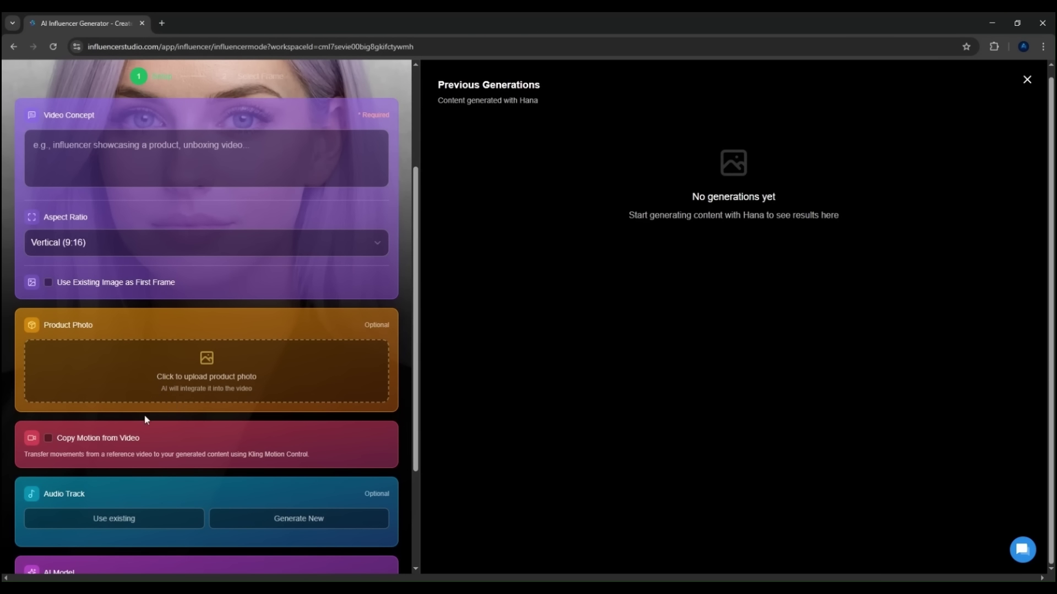
Step: Look through the rest of the video generation settings and check the Audio options for Hana
{"action": "scroll", "coordinate": [202, 386], "scroll_direction": "down", "scroll_amount": 3}
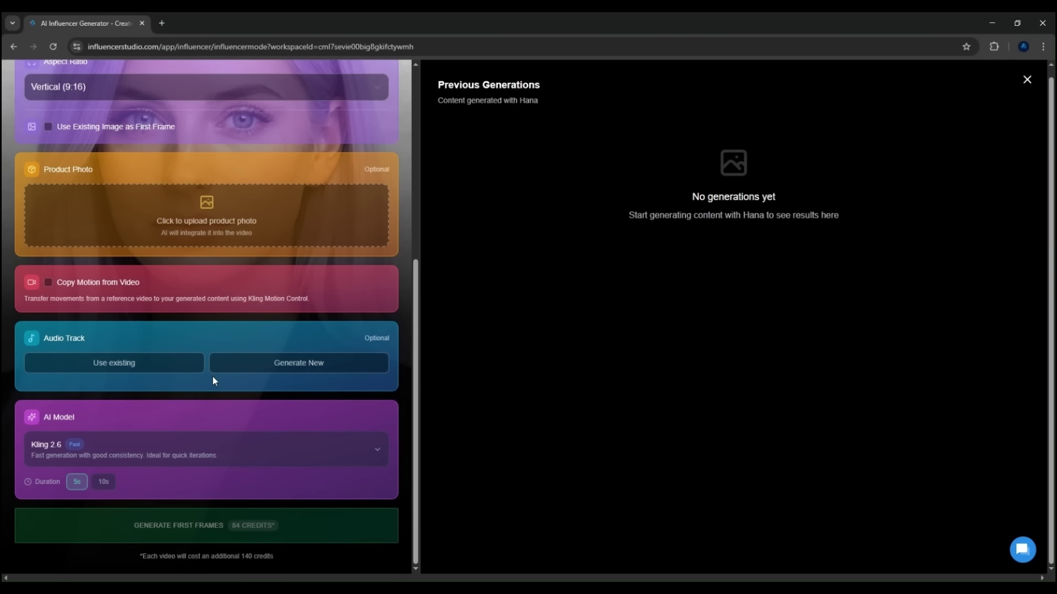
{"action": "scroll", "coordinate": [213, 376], "scroll_direction": "up", "scroll_amount": 6}
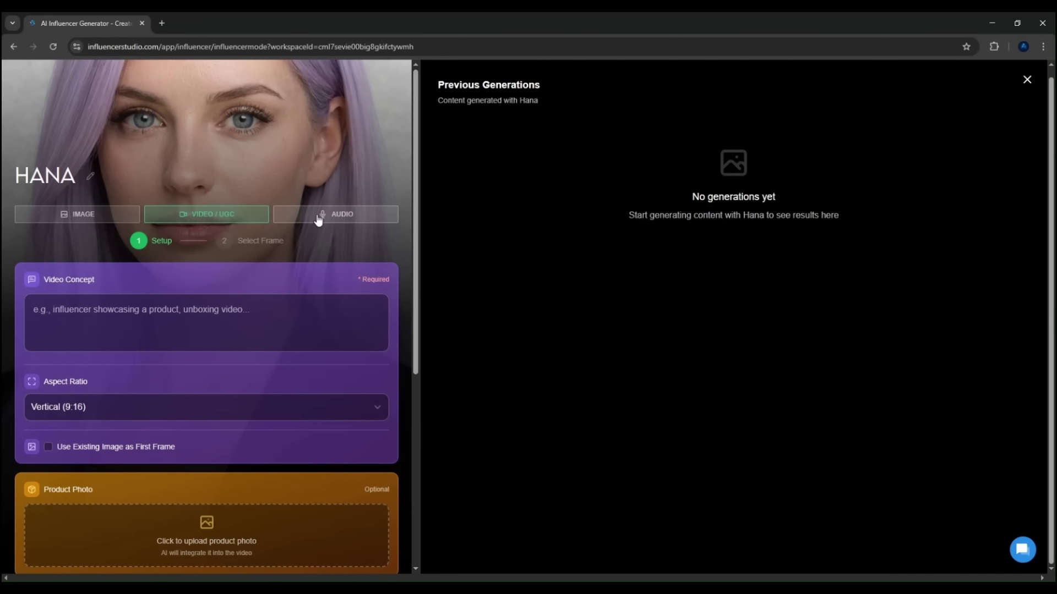
{"action": "left_click", "coordinate": [318, 219]}
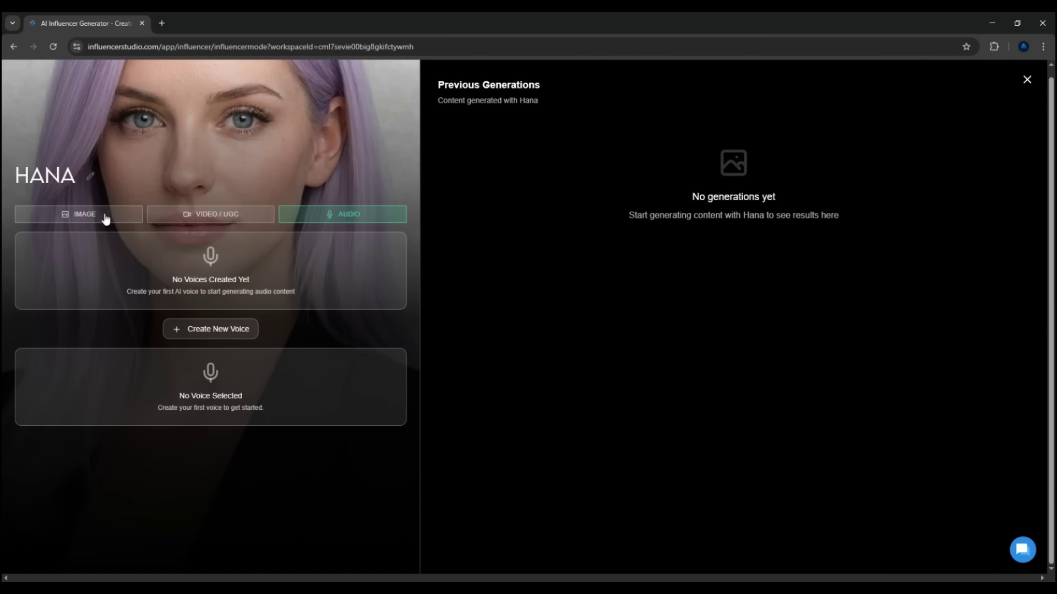
Step: Switch to image generation and paste the prompt "The girl stands in front of the Egyptian pyramid."
{"action": "left_click", "coordinate": [49, 220]}
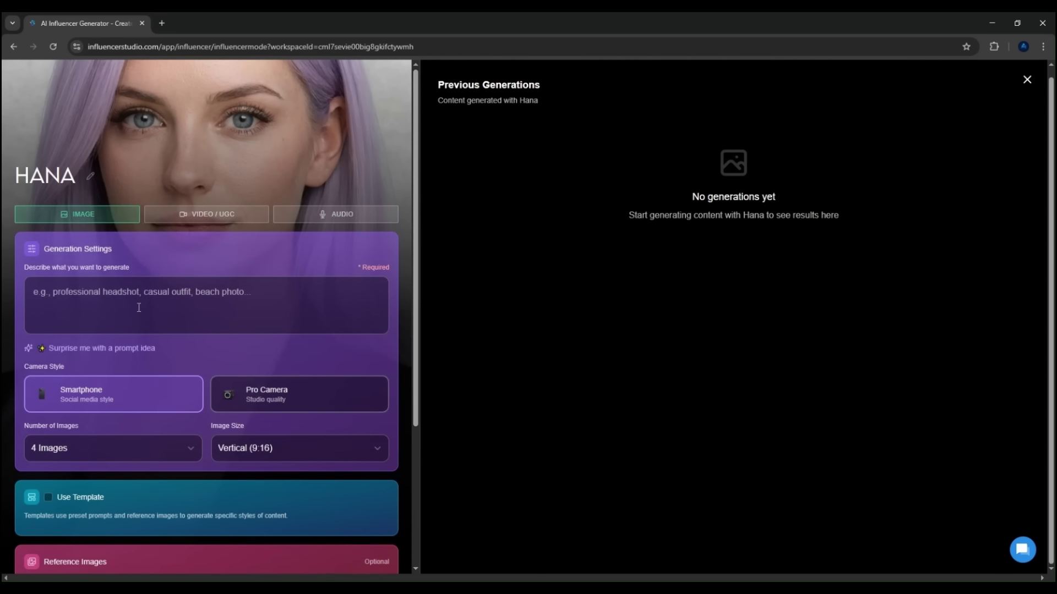
{"action": "scroll", "coordinate": [140, 312], "scroll_direction": "down", "scroll_amount": 3}
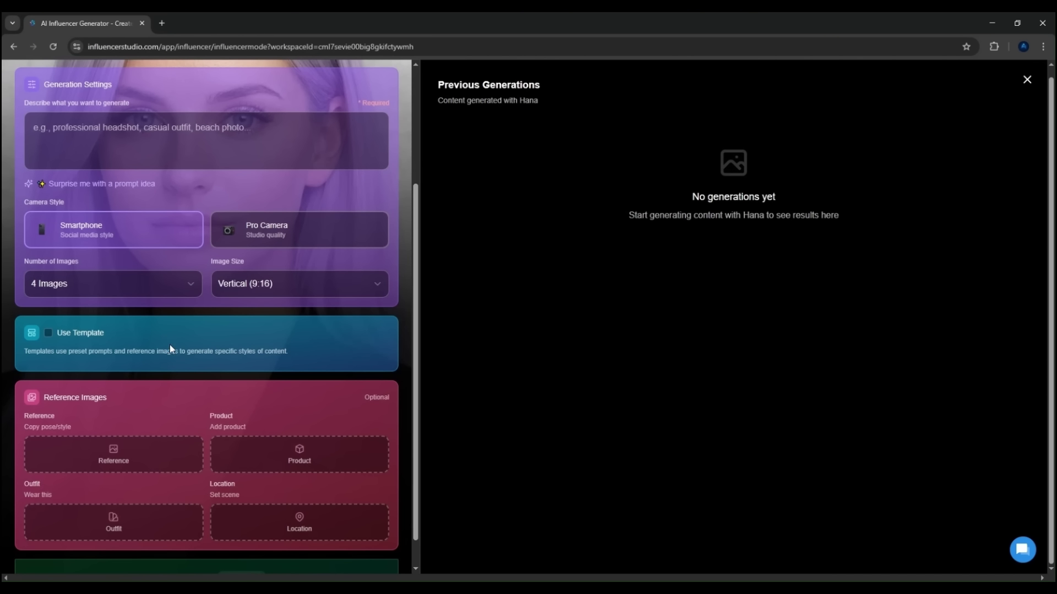
{"action": "scroll", "coordinate": [197, 407], "scroll_direction": "up", "scroll_amount": 1}
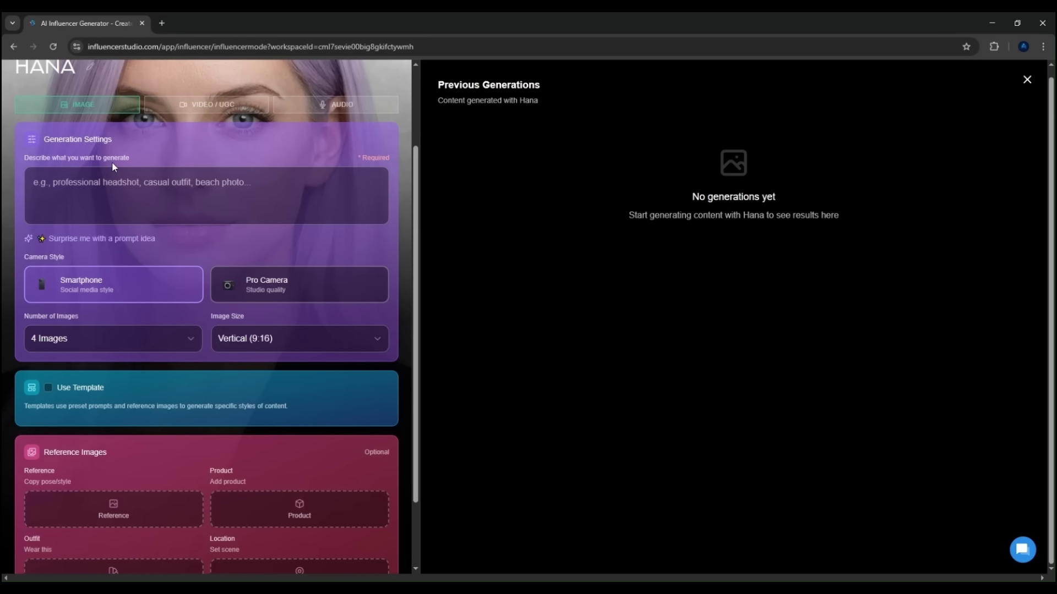
{"action": "right_click", "coordinate": [164, 173]}
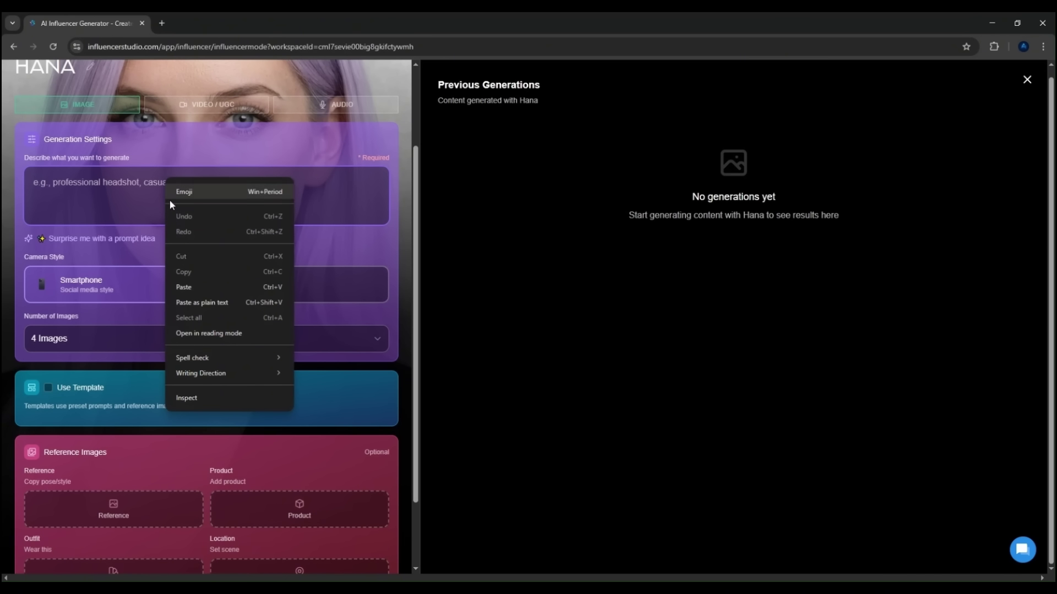
{"action": "left_click", "coordinate": [187, 287]}
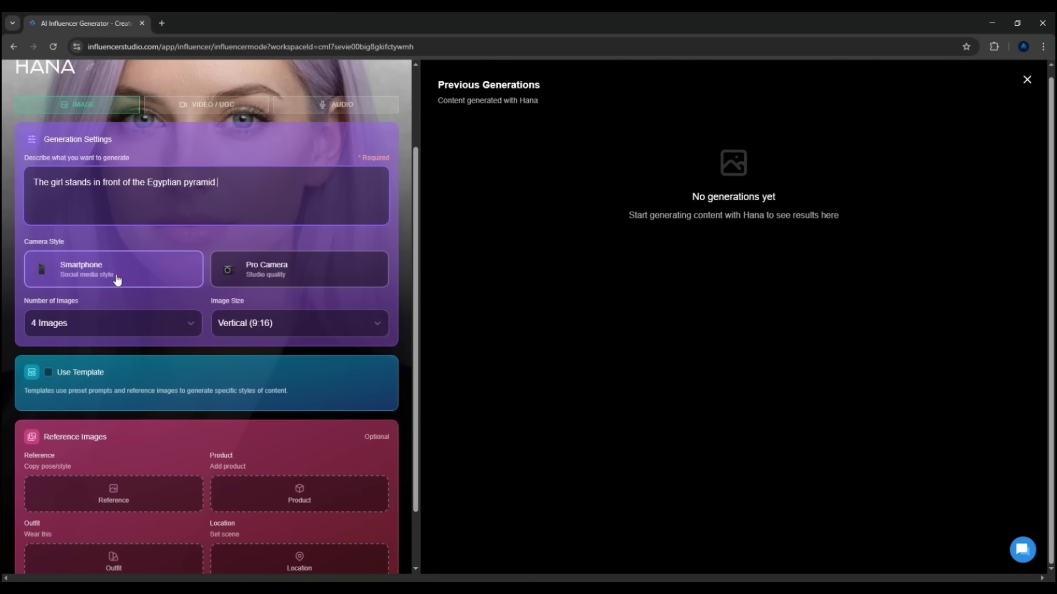
Step: Set the camera style to Smartphone and the image size to Vertical (9:16)
{"action": "left_click", "coordinate": [266, 275]}
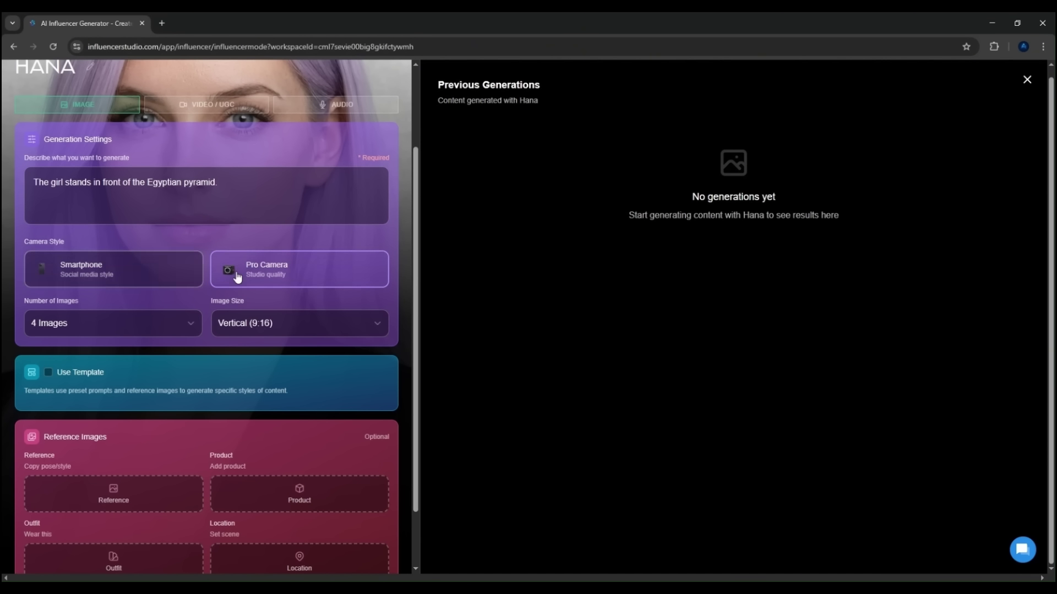
{"action": "left_click", "coordinate": [179, 279]}
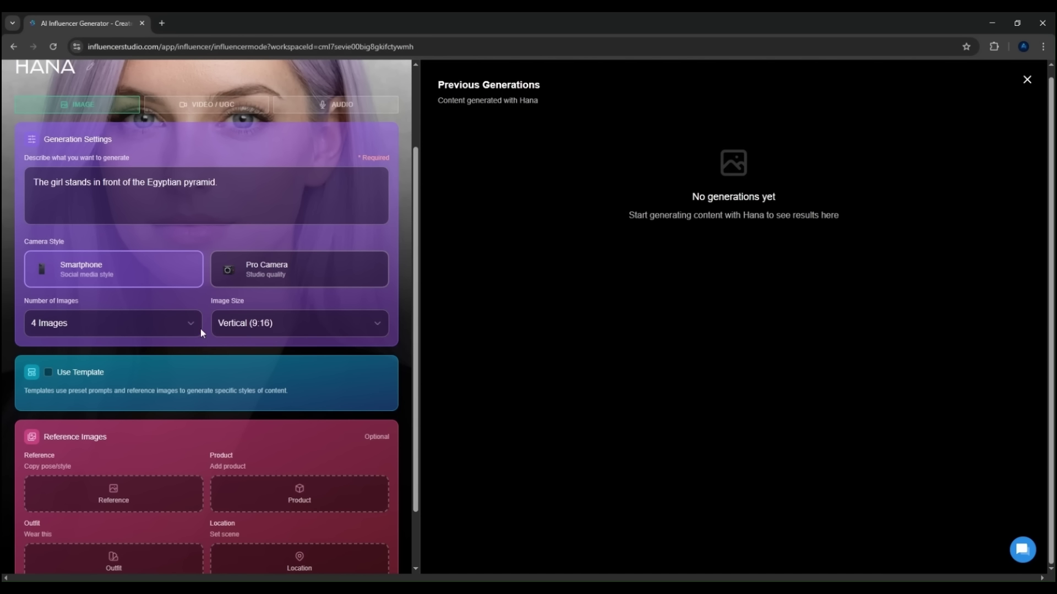
{"action": "left_click", "coordinate": [252, 328]}
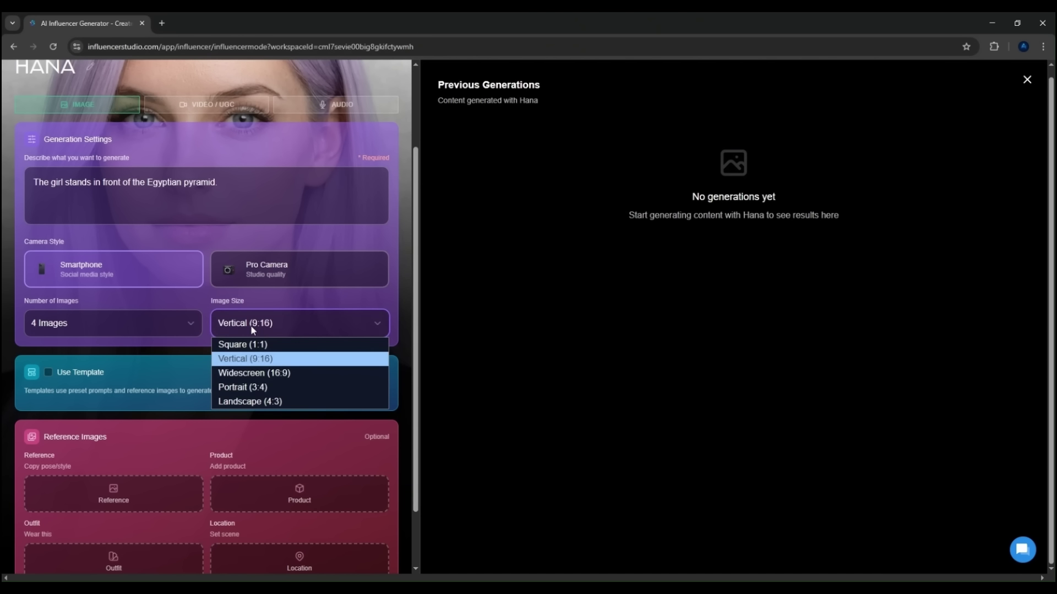
{"action": "left_click", "coordinate": [264, 363]}
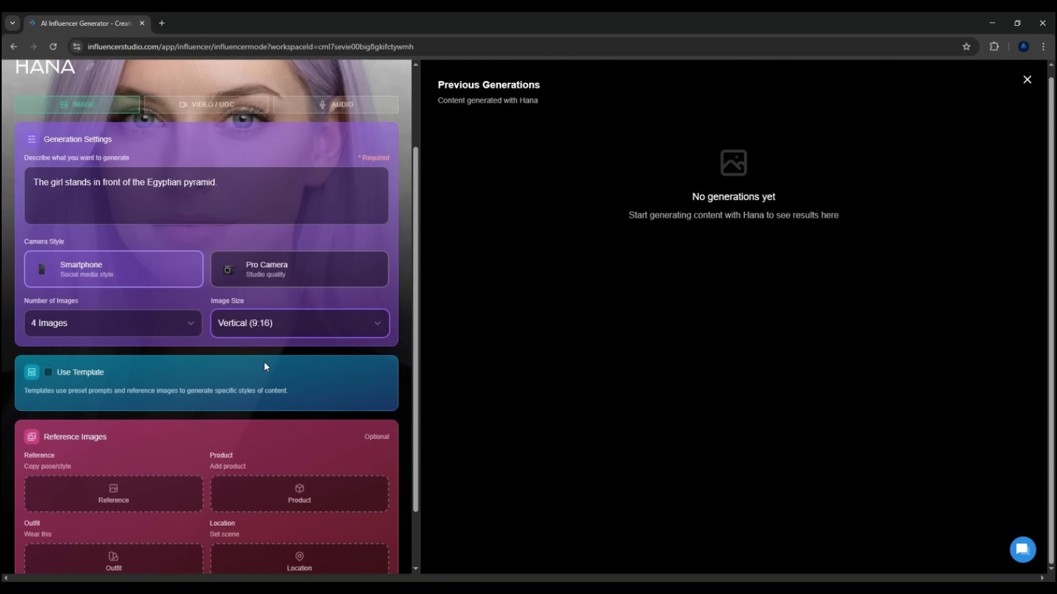
Step: Try the Use Template option for the image generation and turn it off again
{"action": "scroll", "coordinate": [89, 405], "scroll_direction": "down", "scroll_amount": 2}
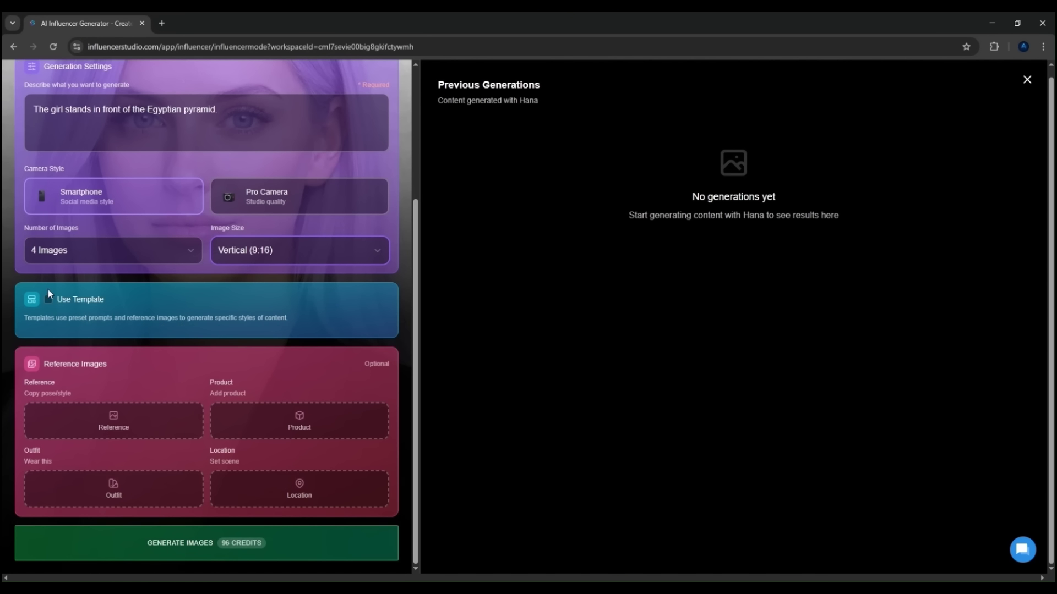
{"action": "left_click", "coordinate": [48, 300]}
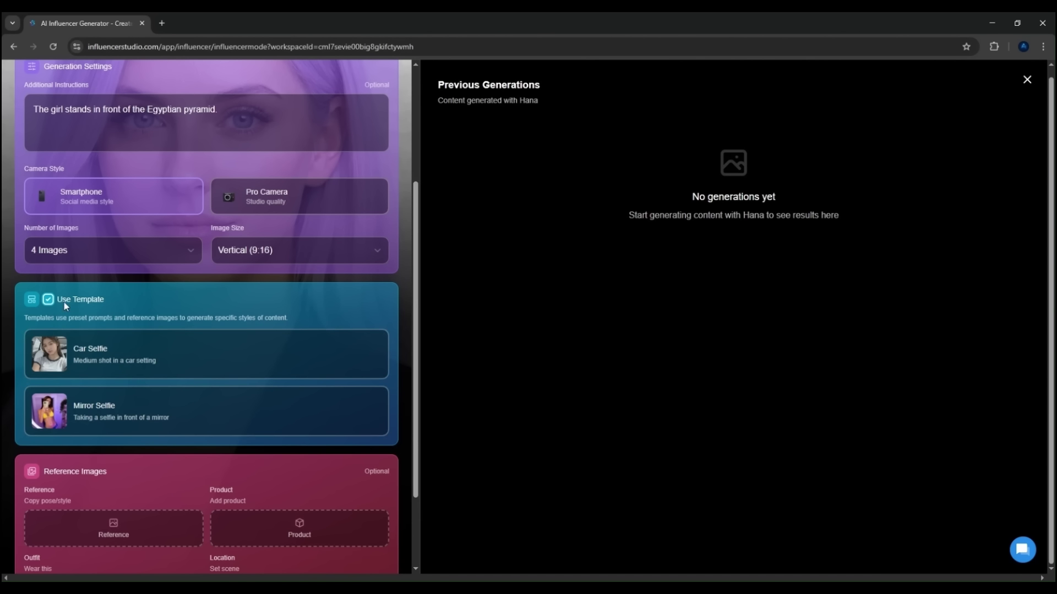
{"action": "left_click", "coordinate": [49, 300]}
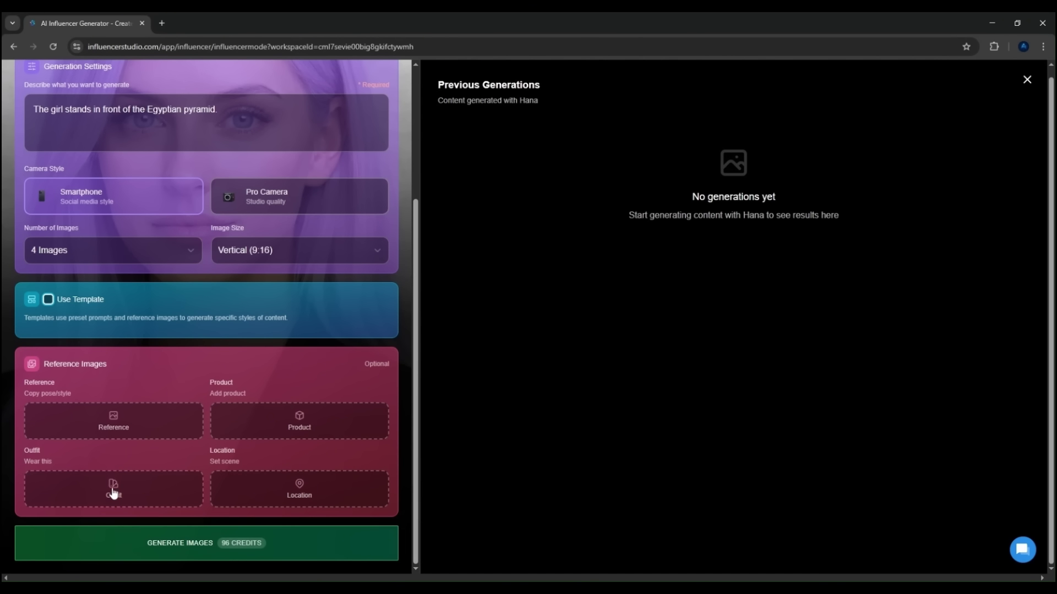
Step: Upload the Egyp Dress picture from the Desktop as the outfit reference image
{"action": "left_click", "coordinate": [104, 496]}
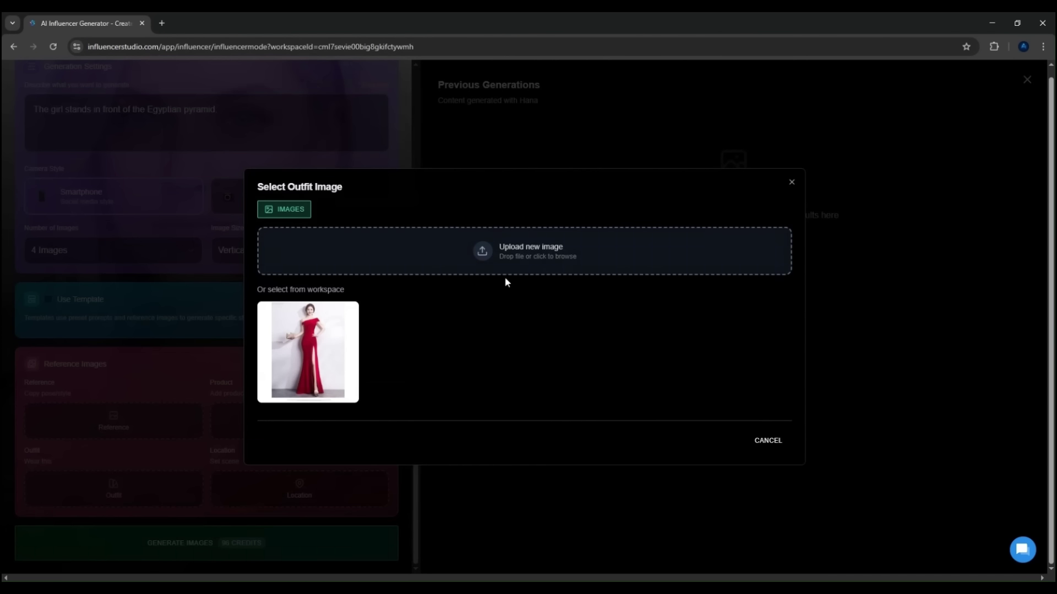
{"action": "left_click", "coordinate": [482, 254]}
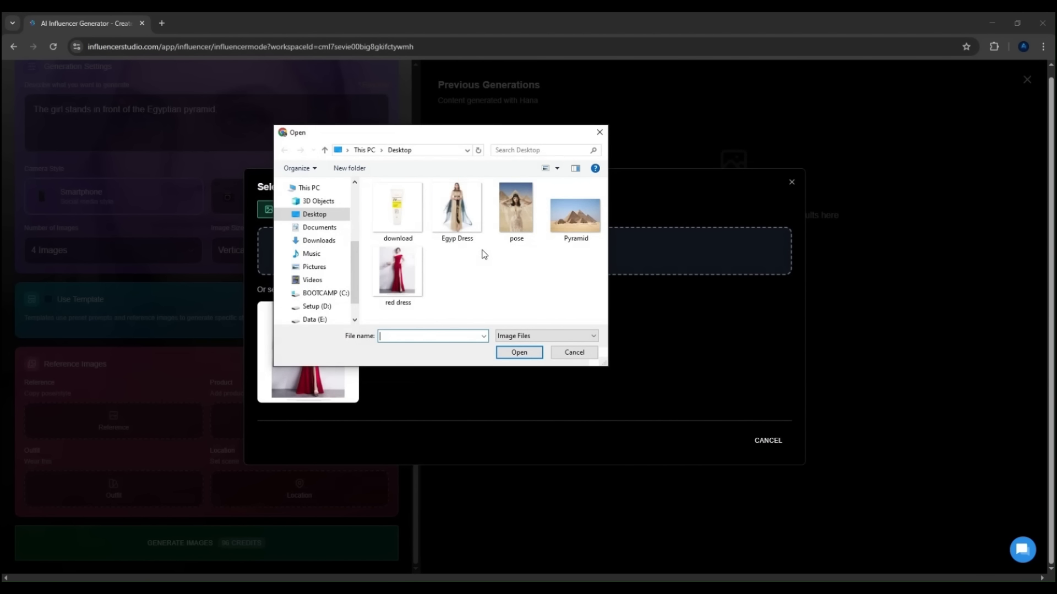
{"action": "double_click", "coordinate": [446, 226]}
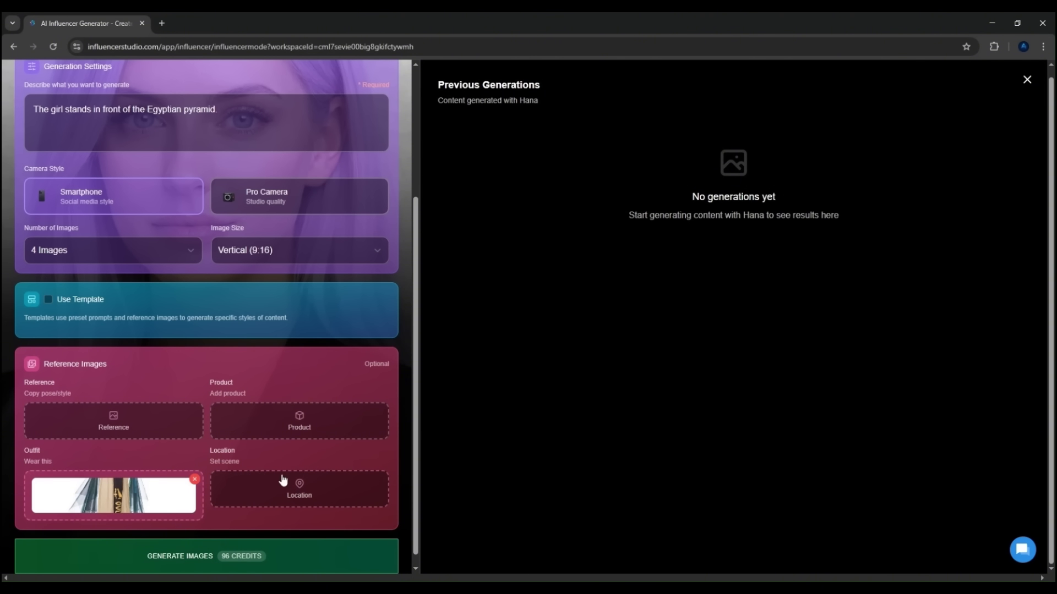
Step: Upload the Pyramid picture from the Desktop as the location reference image
{"action": "left_click", "coordinate": [291, 497]}
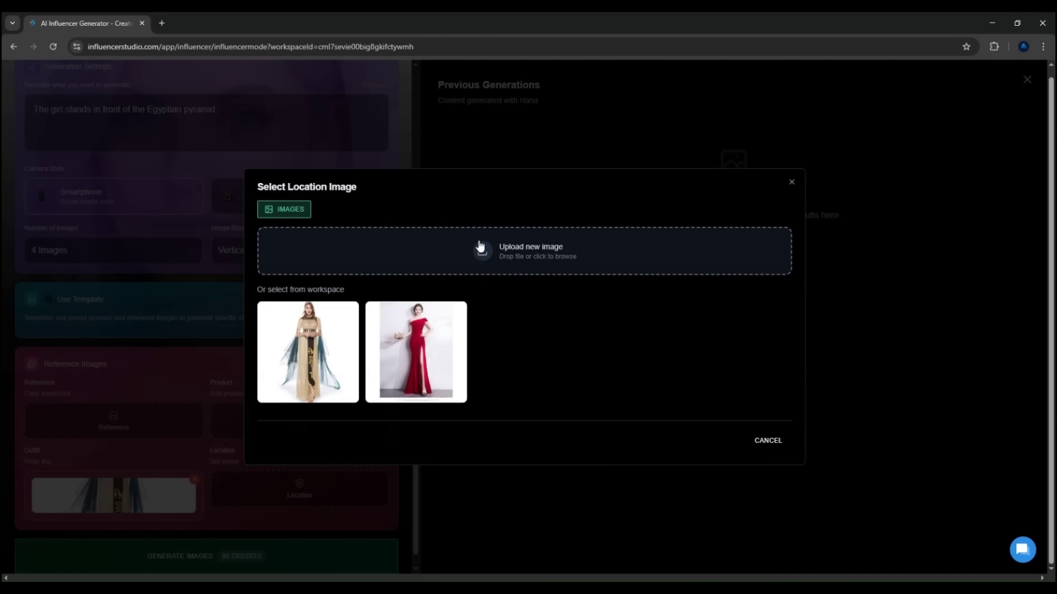
{"action": "left_click", "coordinate": [484, 255]}
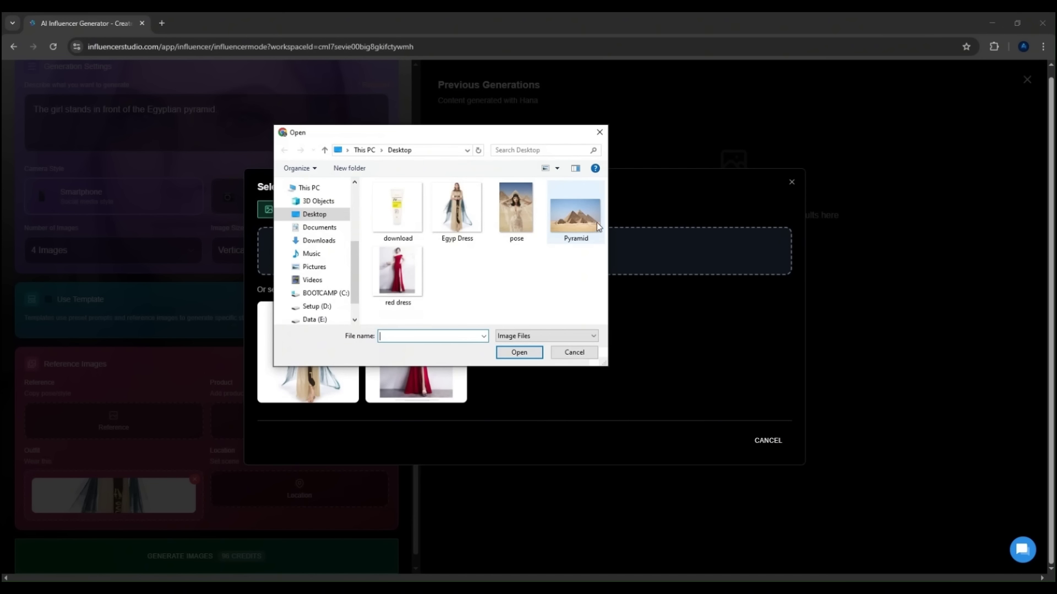
{"action": "left_click", "coordinate": [507, 348]}
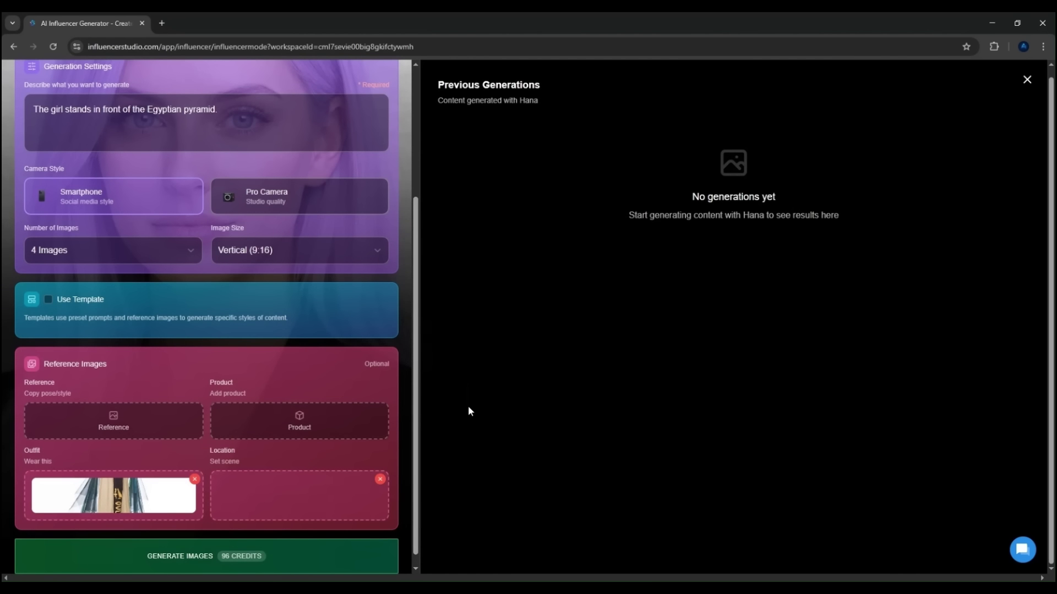
{"action": "scroll", "coordinate": [312, 471], "scroll_direction": "down", "scroll_amount": 1}
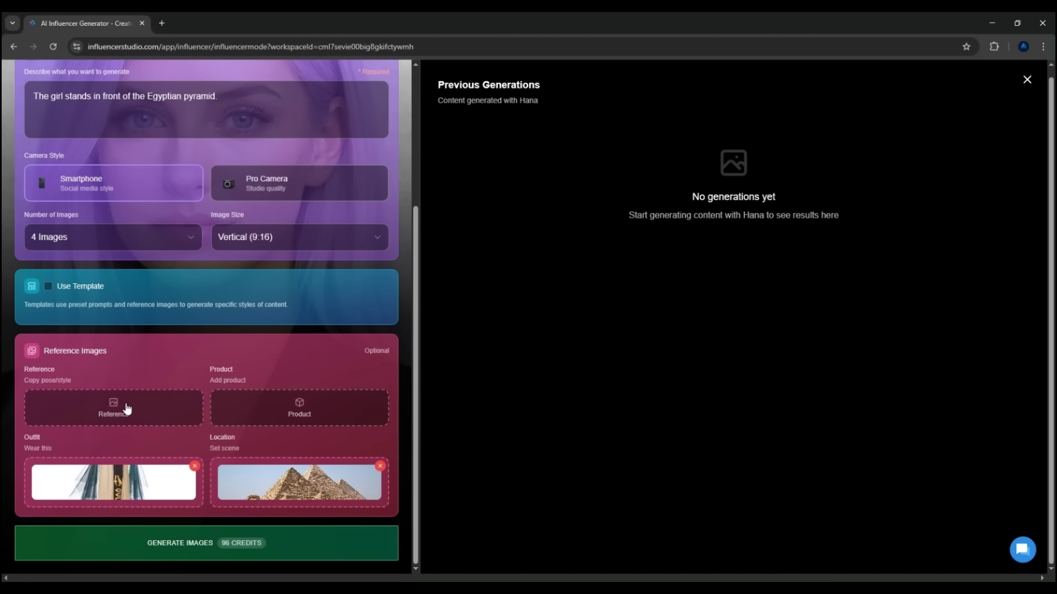
Step: Check the product image option without adding one, review the settings and generate the four images
{"action": "left_click", "coordinate": [301, 411]}
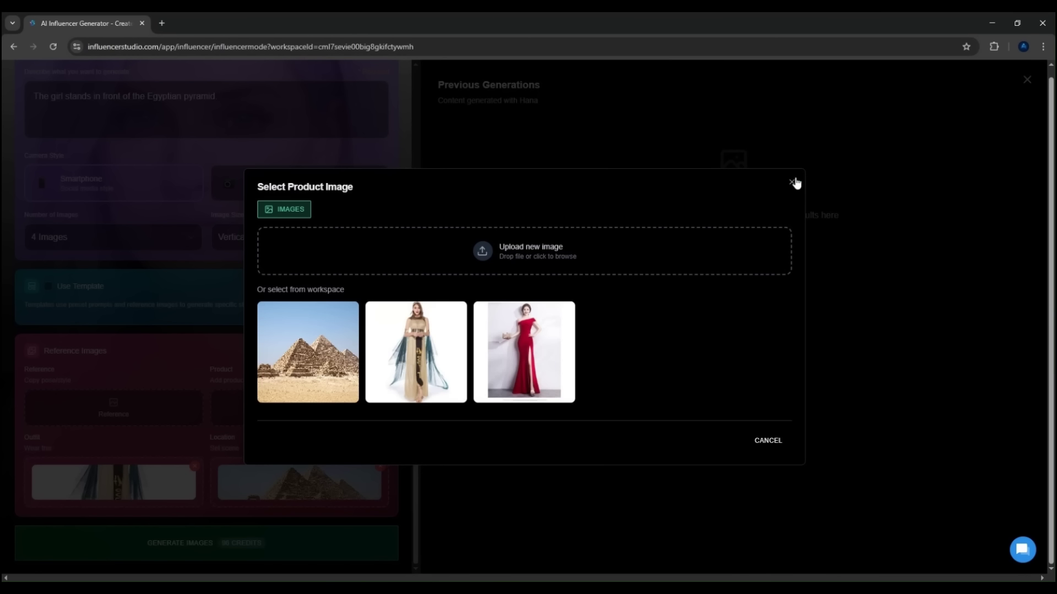
{"action": "left_click", "coordinate": [792, 182]}
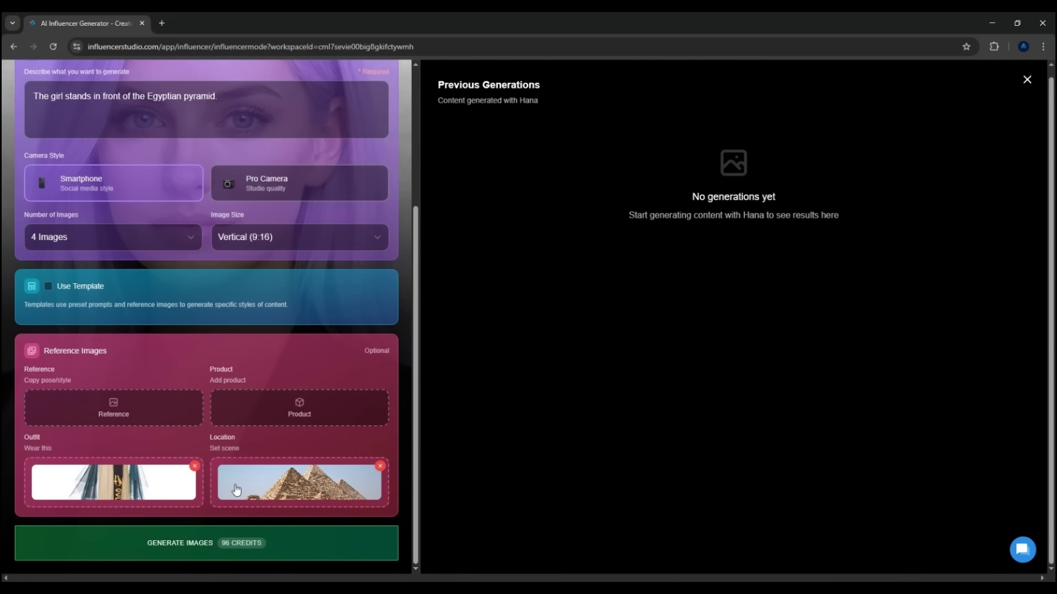
{"action": "scroll", "coordinate": [333, 485], "scroll_direction": "up", "scroll_amount": 4}
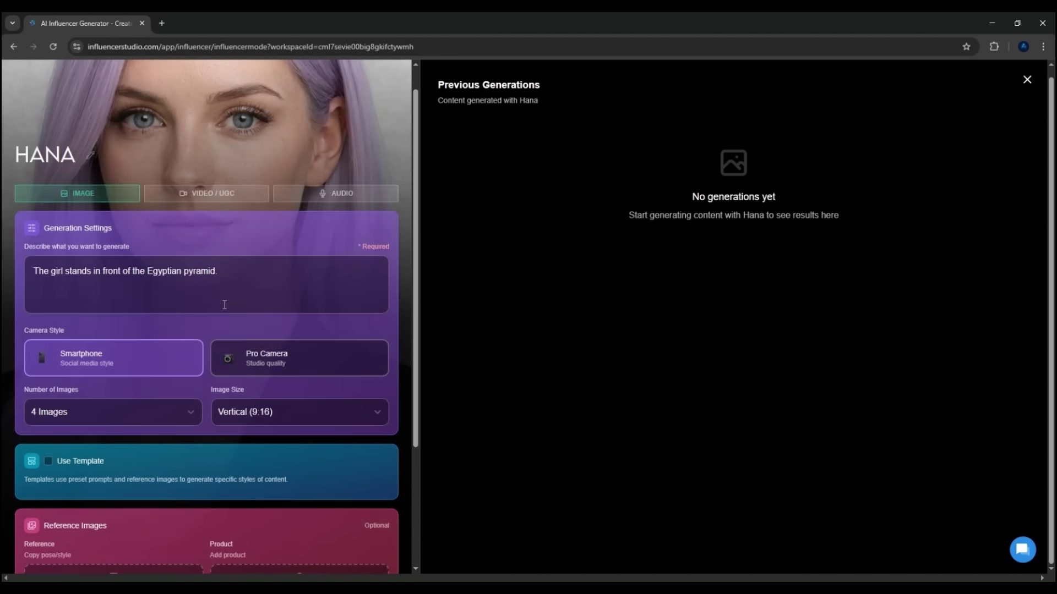
{"action": "scroll", "coordinate": [223, 302], "scroll_direction": "down", "scroll_amount": 4}
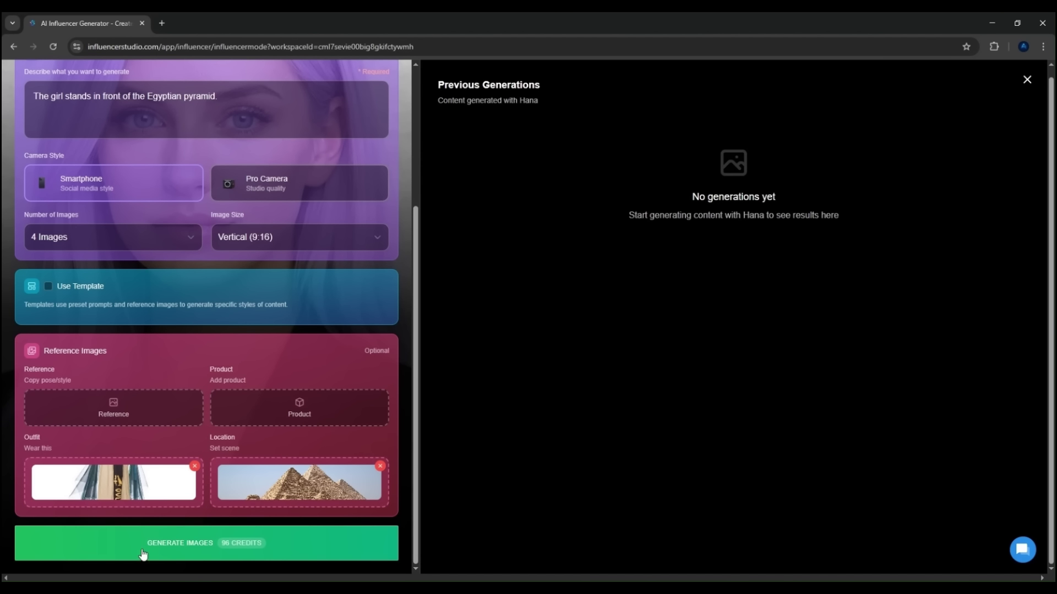
{"action": "left_click", "coordinate": [168, 553]}
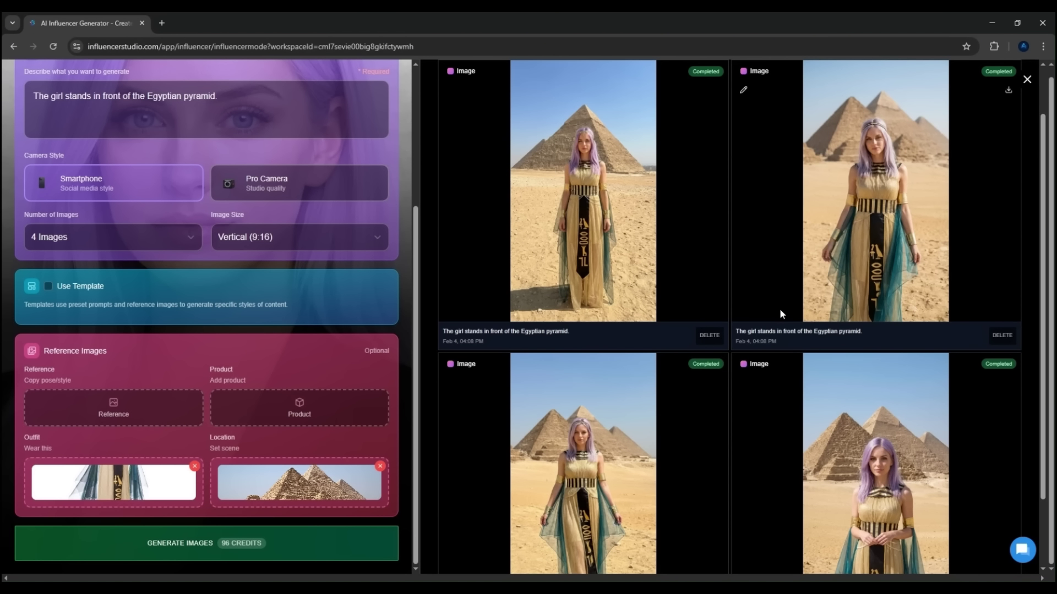
Step: Download the last generated image and open it in the Advanced Image Editor
{"action": "scroll", "coordinate": [781, 312], "scroll_direction": "down", "scroll_amount": 2}
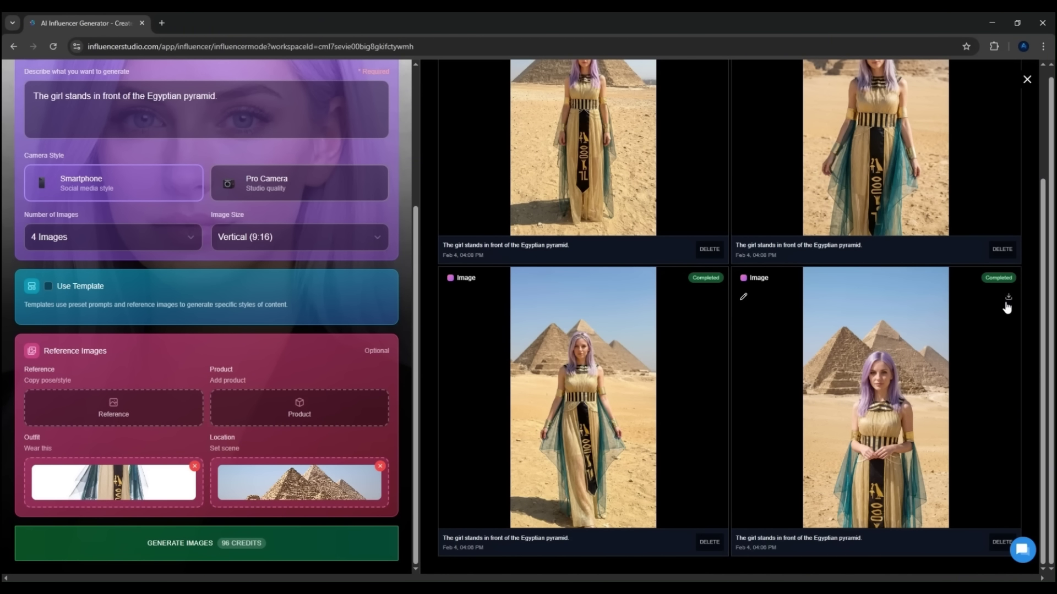
{"action": "left_click", "coordinate": [1009, 298]}
{"action": "left_click", "coordinate": [743, 297]}
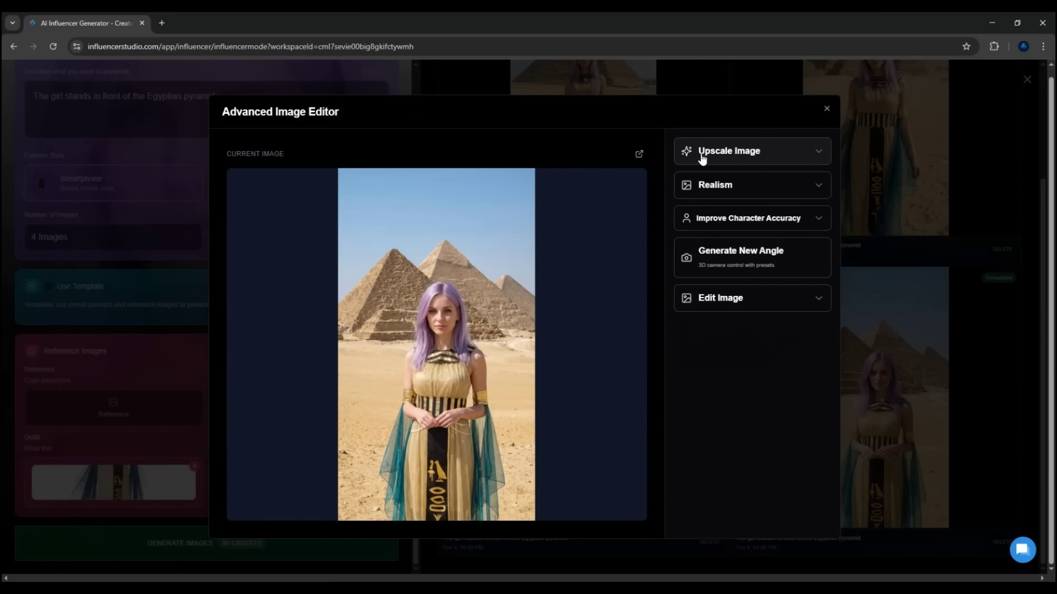
Step: Look through the upscale, realism and character accuracy options for the image
{"action": "left_click", "coordinate": [755, 158]}
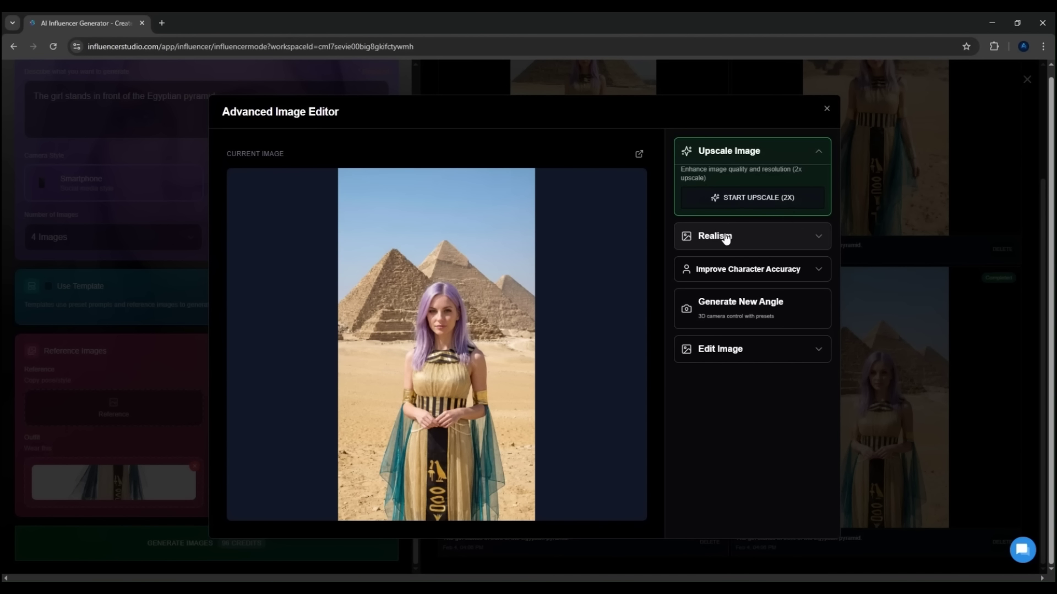
{"action": "left_click", "coordinate": [725, 237]}
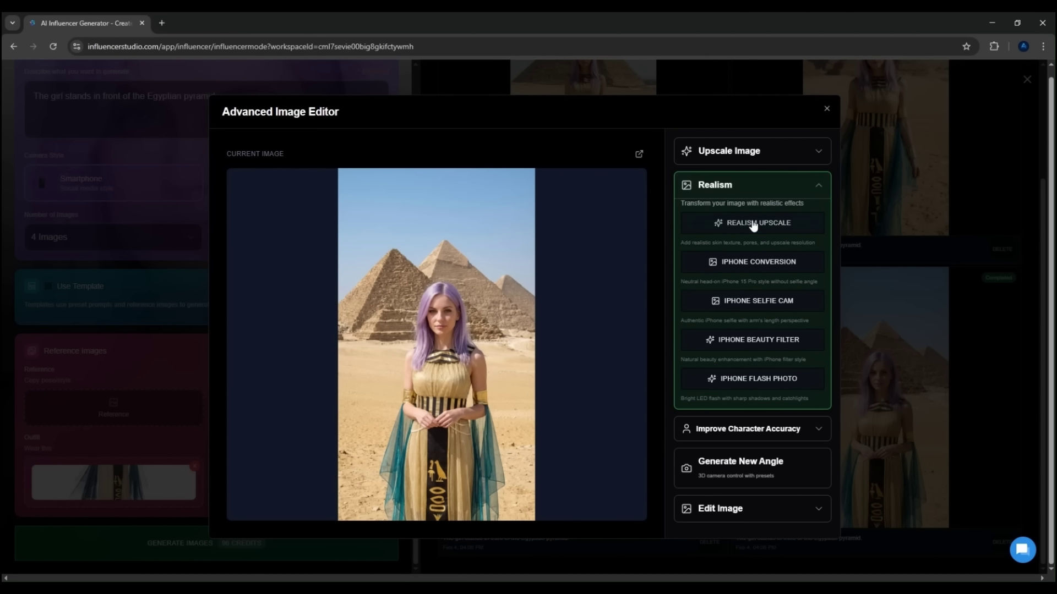
{"action": "left_click", "coordinate": [753, 186]}
{"action": "left_click", "coordinate": [777, 220]}
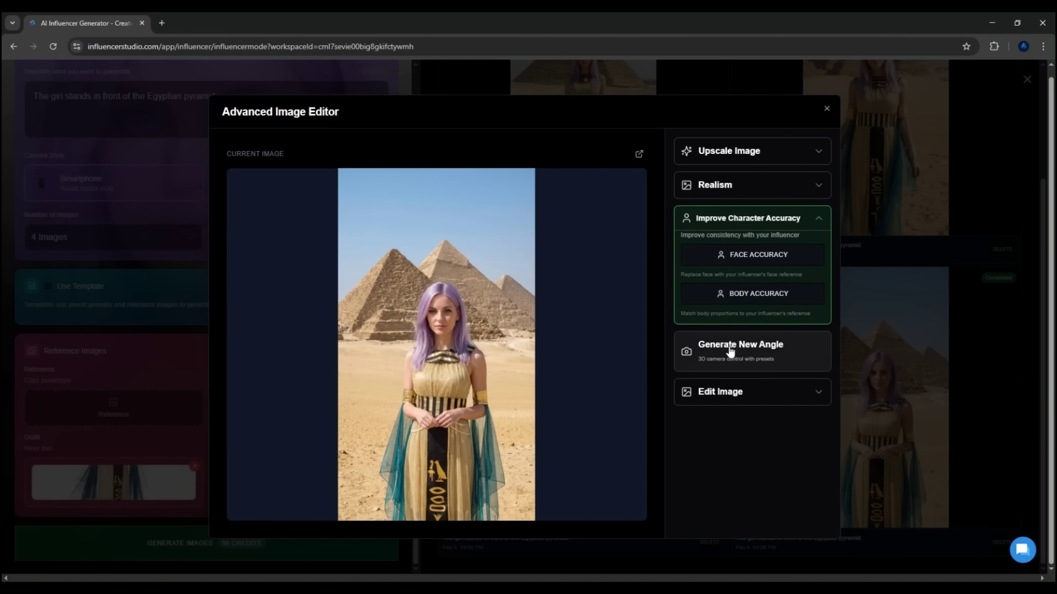
Step: Try the 3D camera control for a new angle, rotating the camera about 10° around the image, and close it
{"action": "left_click", "coordinate": [730, 349]}
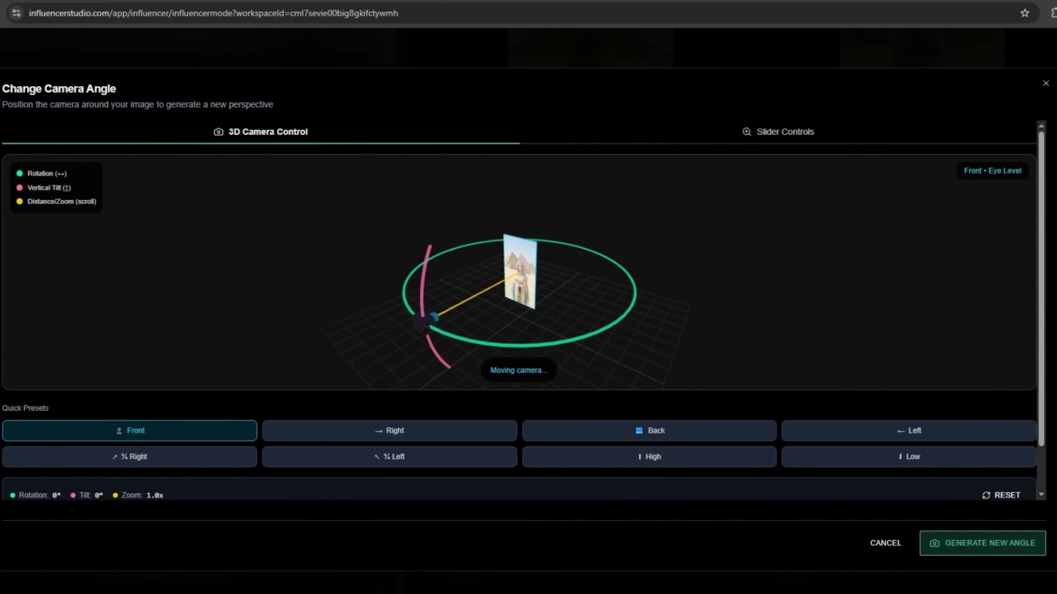
{"action": "left_click_drag", "start_coordinate": [425, 325], "coordinate": [446, 337]}
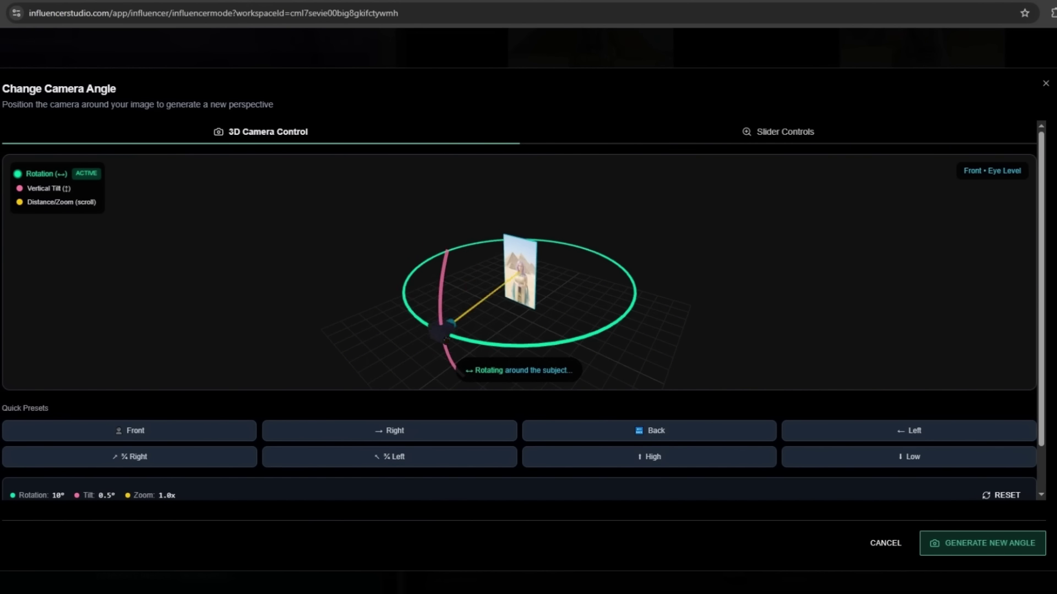
{"action": "left_click", "coordinate": [1046, 83]}
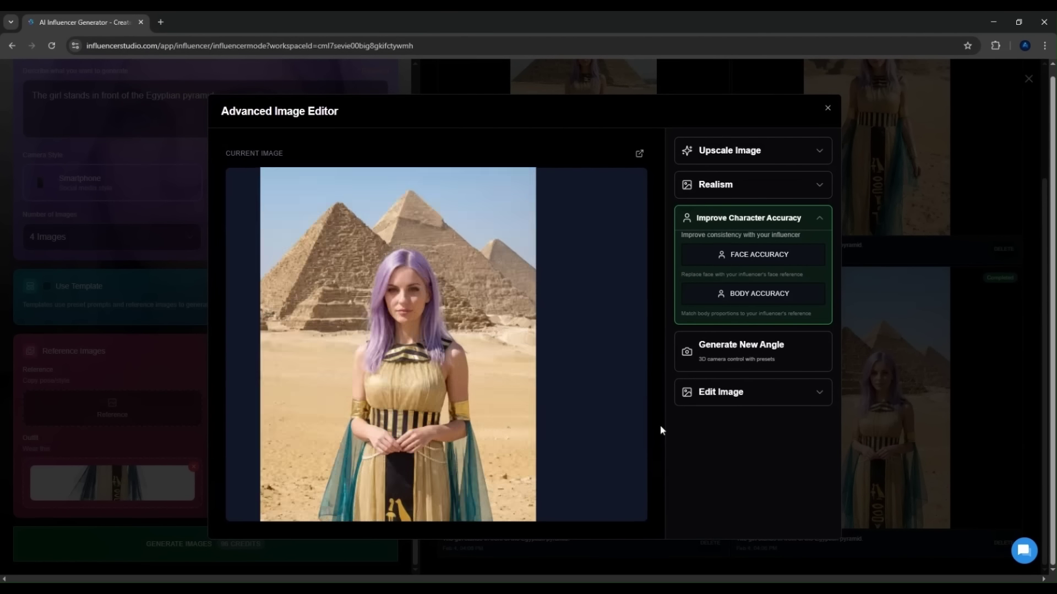
Step: Edit the image with the prompt "Change the girl's hair color to black." and apply the changes
{"action": "left_click", "coordinate": [734, 392]}
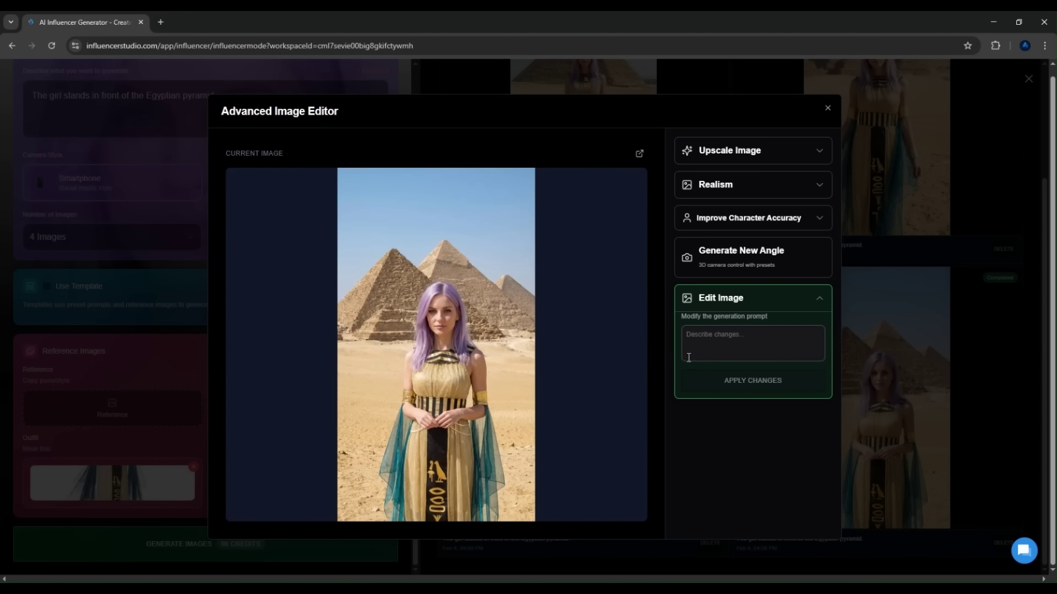
{"action": "left_click", "coordinate": [716, 342]}
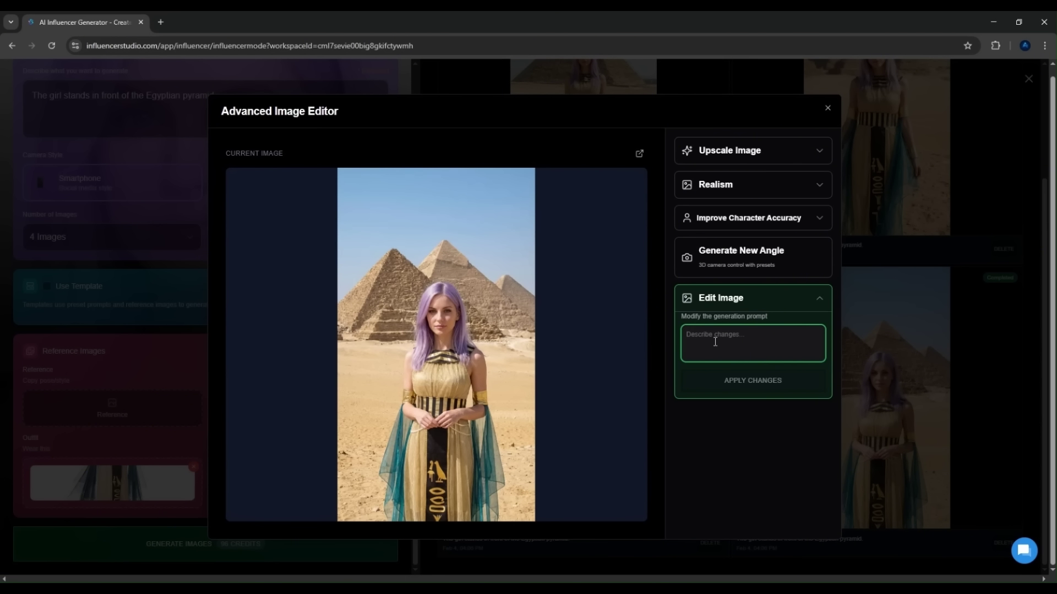
{"action": "right_click", "coordinate": [726, 334]}
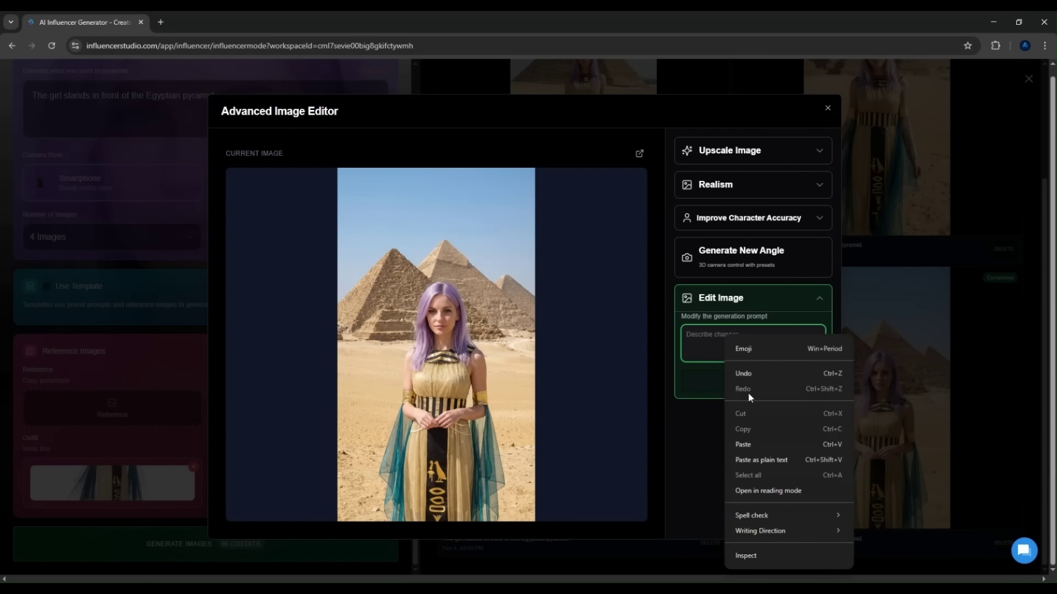
{"action": "left_click", "coordinate": [751, 442]}
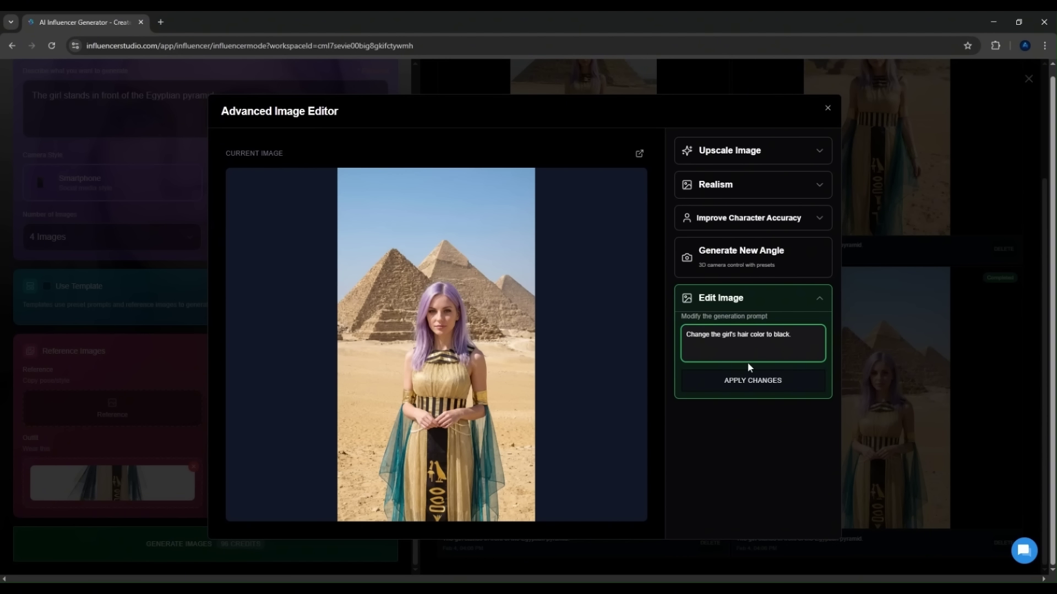
{"action": "left_click", "coordinate": [741, 385]}
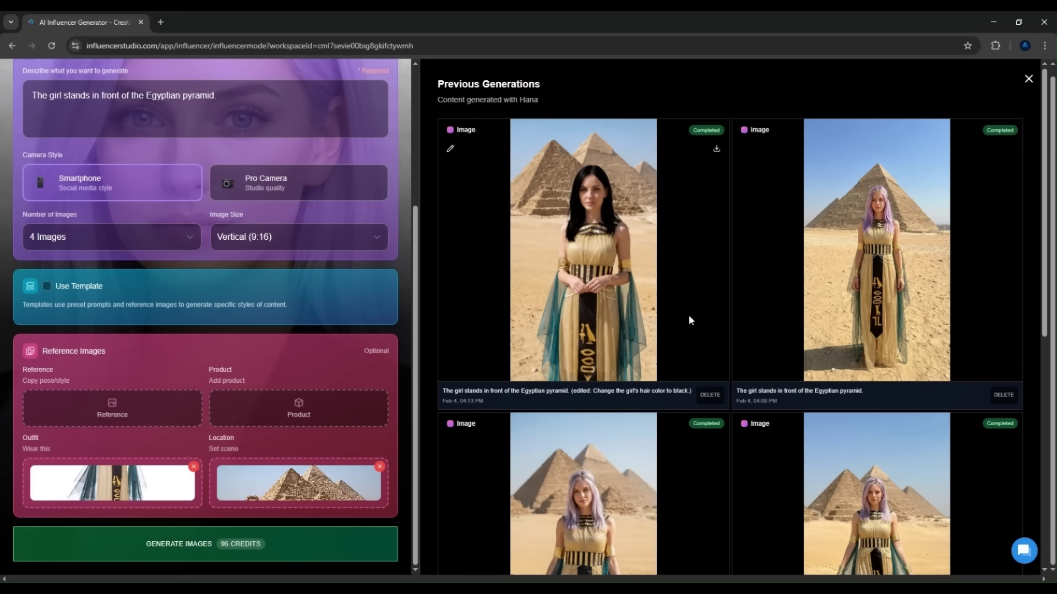
Step: Switch to video generation and replace the concept with a trendy short-form 9:16 video of a girl in her bedroom reviewing a sunscreen bottle to the camera
{"action": "scroll", "coordinate": [338, 425], "scroll_direction": "up", "scroll_amount": 3}
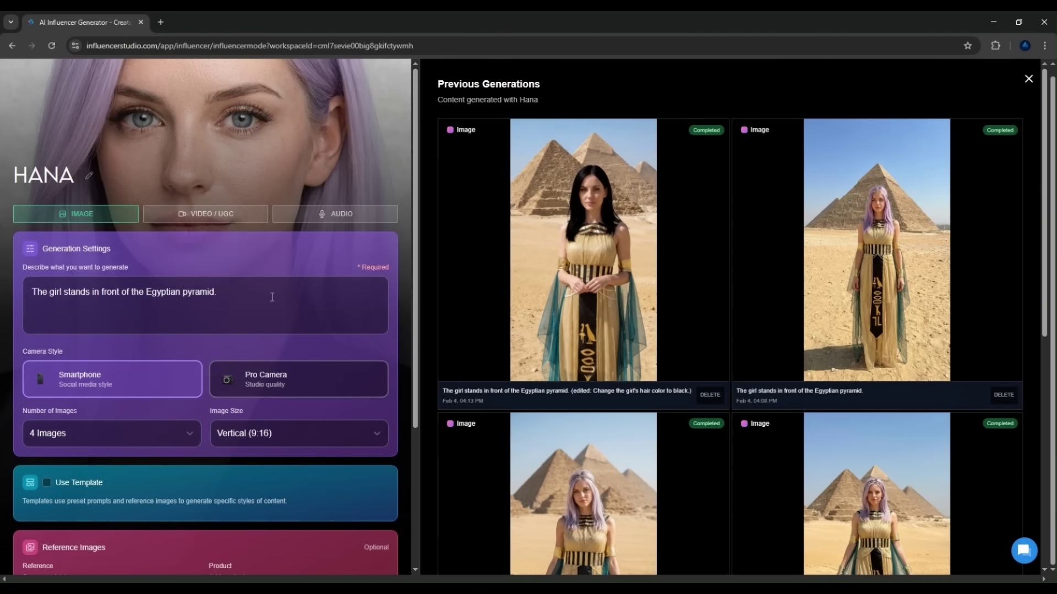
{"action": "left_click", "coordinate": [226, 223]}
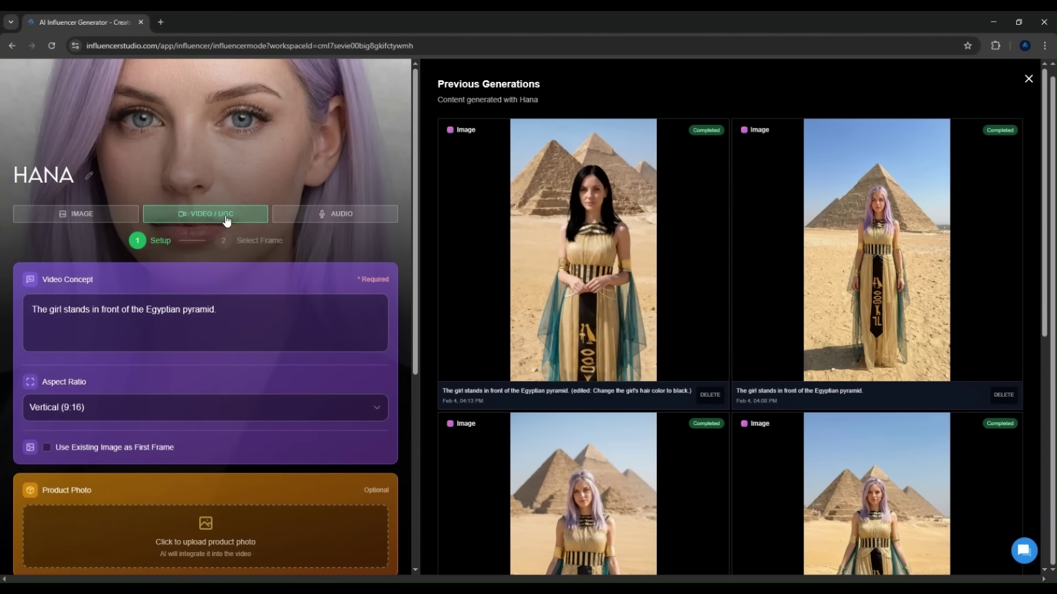
{"action": "scroll", "coordinate": [201, 220], "scroll_direction": "down", "scroll_amount": 2}
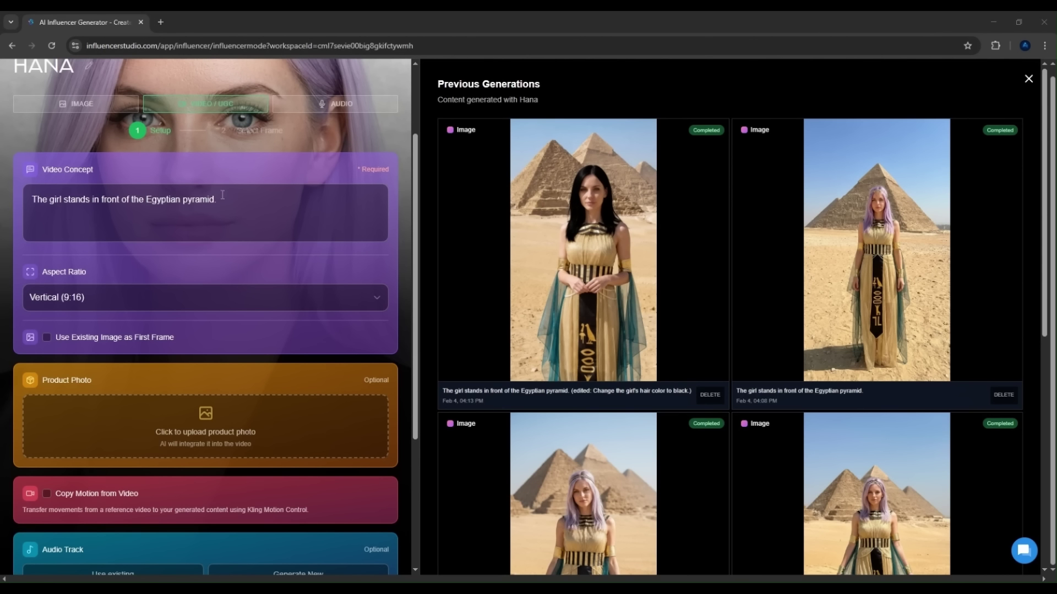
{"action": "left_click_drag", "start_coordinate": [217, 200], "coordinate": [16, 202]}
{"action": "key", "text": "BackSpace"}
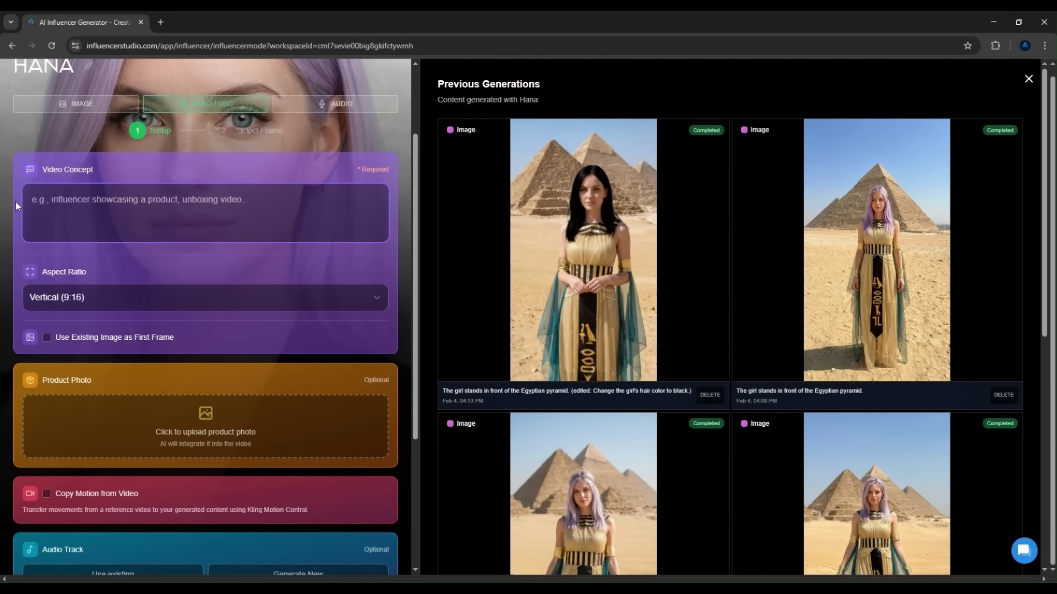
{"action": "right_click", "coordinate": [53, 211]}
{"action": "left_click", "coordinate": [82, 316]}
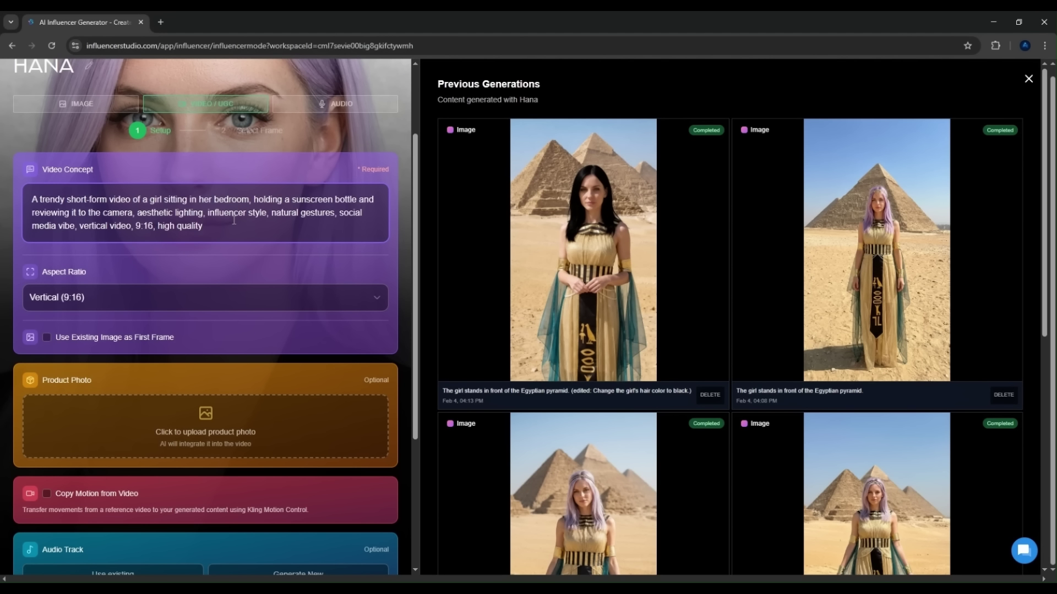
Step: Review the video setup options and upload download.png as the product photo
{"action": "scroll", "coordinate": [118, 269], "scroll_direction": "down", "scroll_amount": 1}
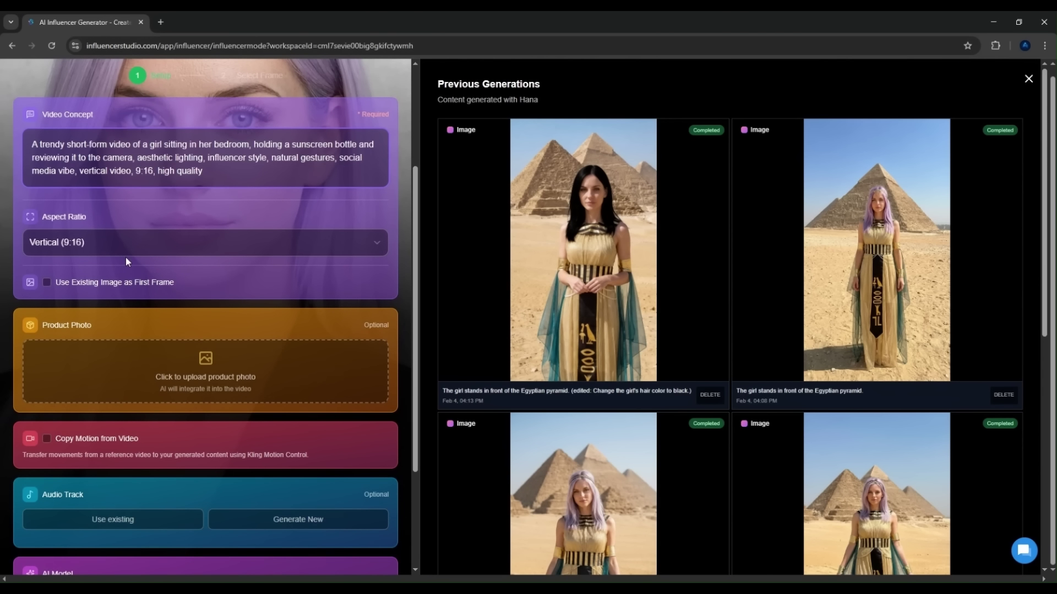
{"action": "scroll", "coordinate": [125, 256], "scroll_direction": "down", "scroll_amount": 3}
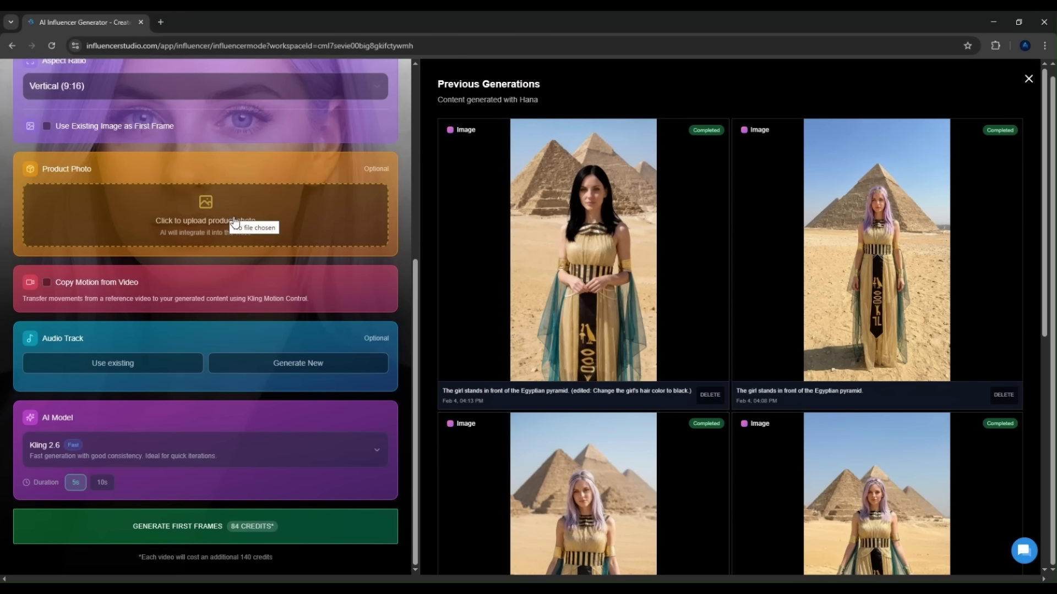
{"action": "scroll", "coordinate": [231, 220], "scroll_direction": "up", "scroll_amount": 3}
{"action": "left_click", "coordinate": [210, 364]}
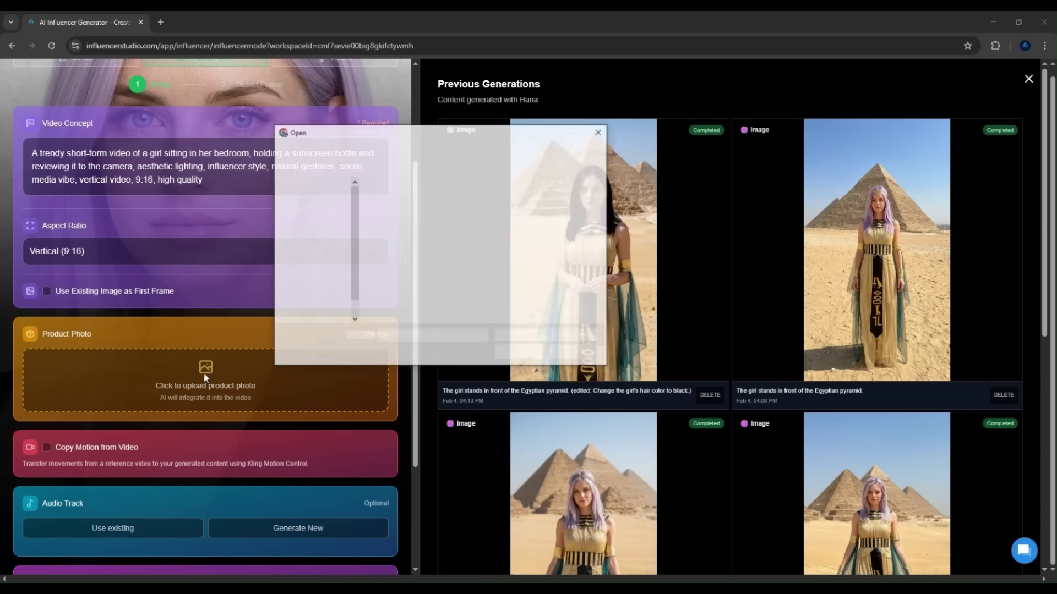
{"action": "double_click", "coordinate": [411, 210]}
Step: Choose a newly generated audio track, filter the voices by English and Feminine, and select the Fiona - Witty Woman voice
{"action": "scroll", "coordinate": [193, 366], "scroll_direction": "down", "scroll_amount": 2}
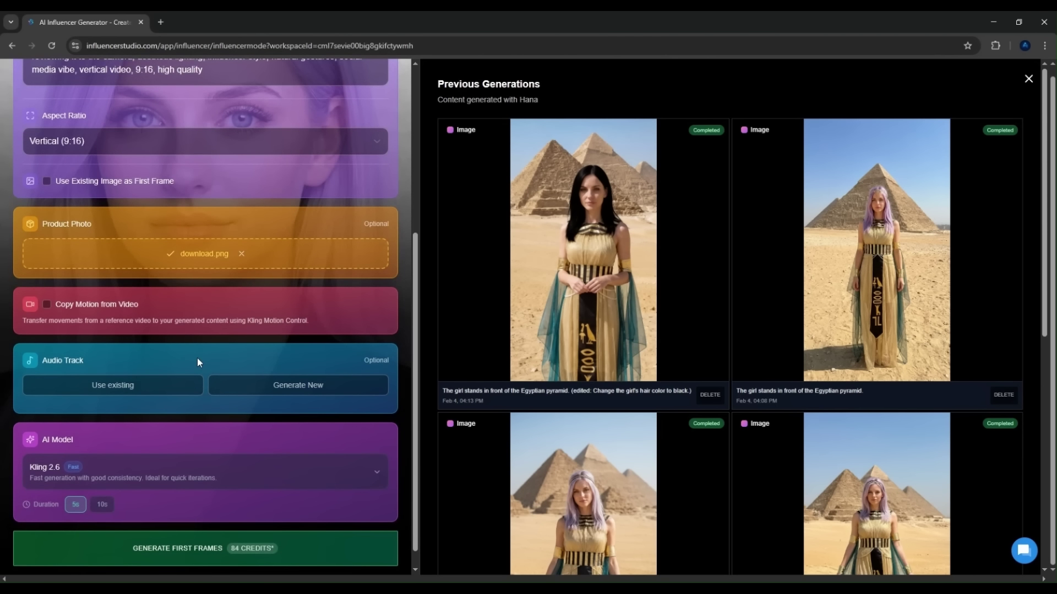
{"action": "scroll", "coordinate": [206, 329], "scroll_direction": "down", "scroll_amount": 1}
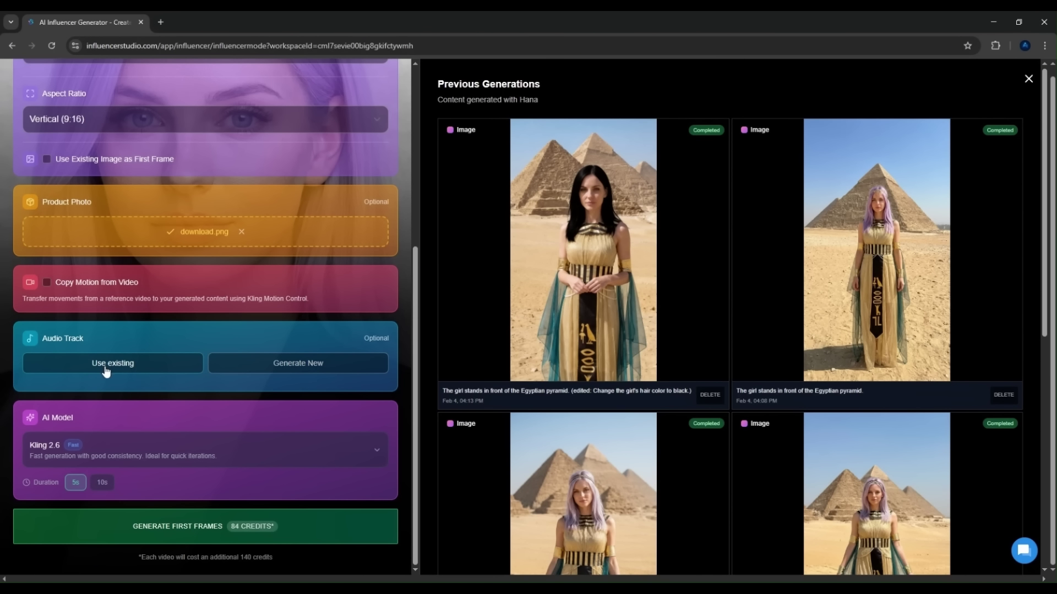
{"action": "left_click", "coordinate": [283, 368]}
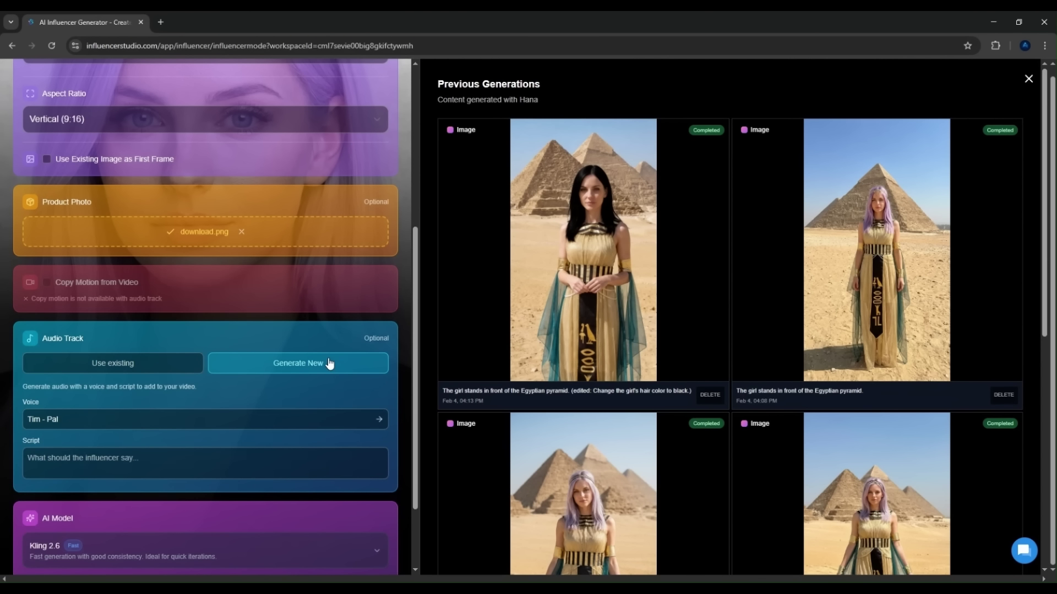
{"action": "scroll", "coordinate": [115, 420], "scroll_direction": "down", "scroll_amount": 1}
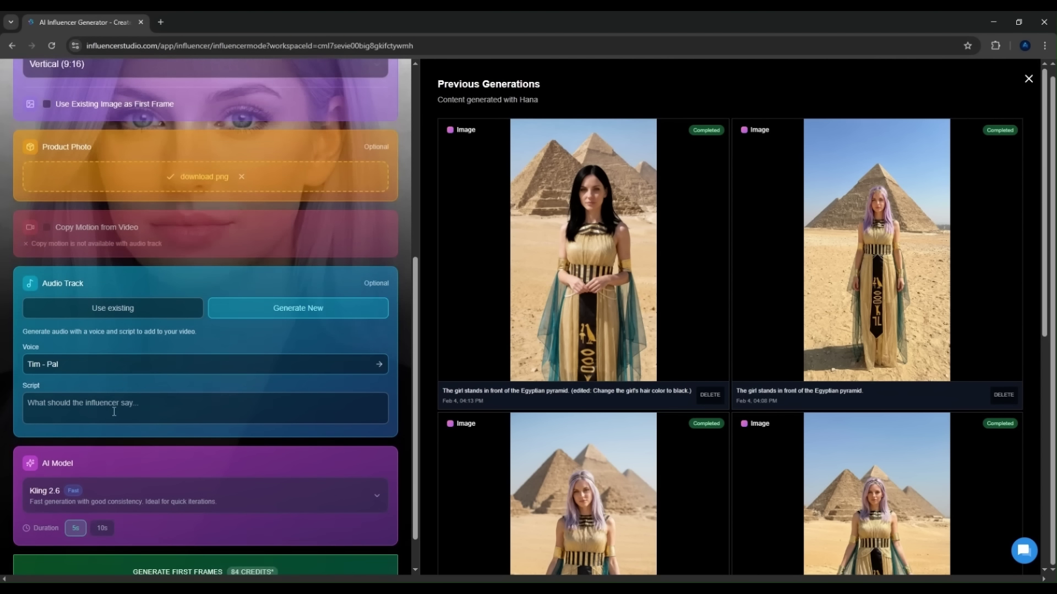
{"action": "left_click", "coordinate": [84, 369]}
{"action": "left_click", "coordinate": [36, 152]}
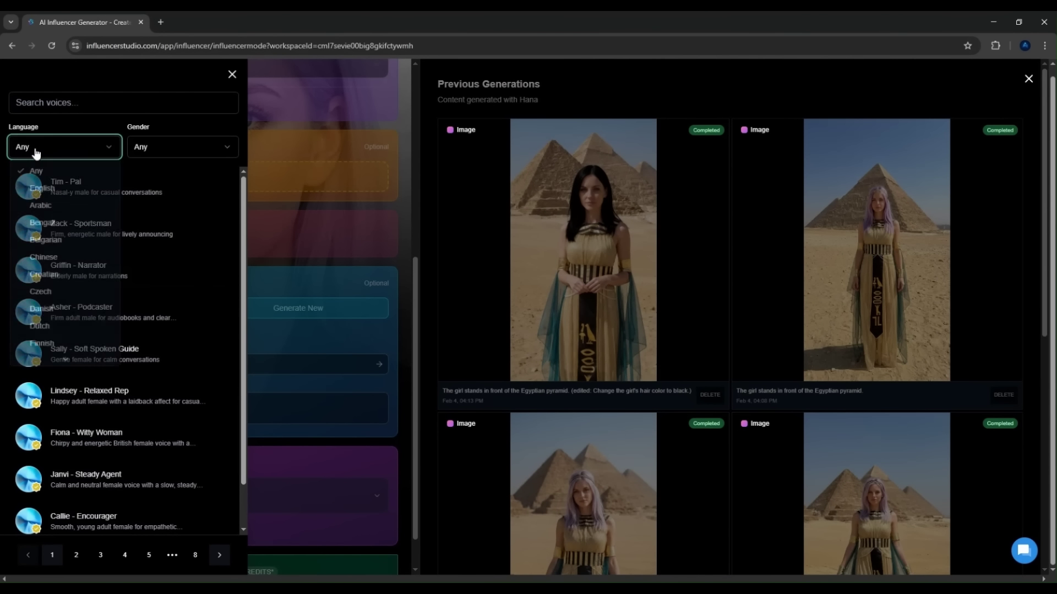
{"action": "left_click", "coordinate": [39, 189]}
{"action": "left_click", "coordinate": [149, 147]}
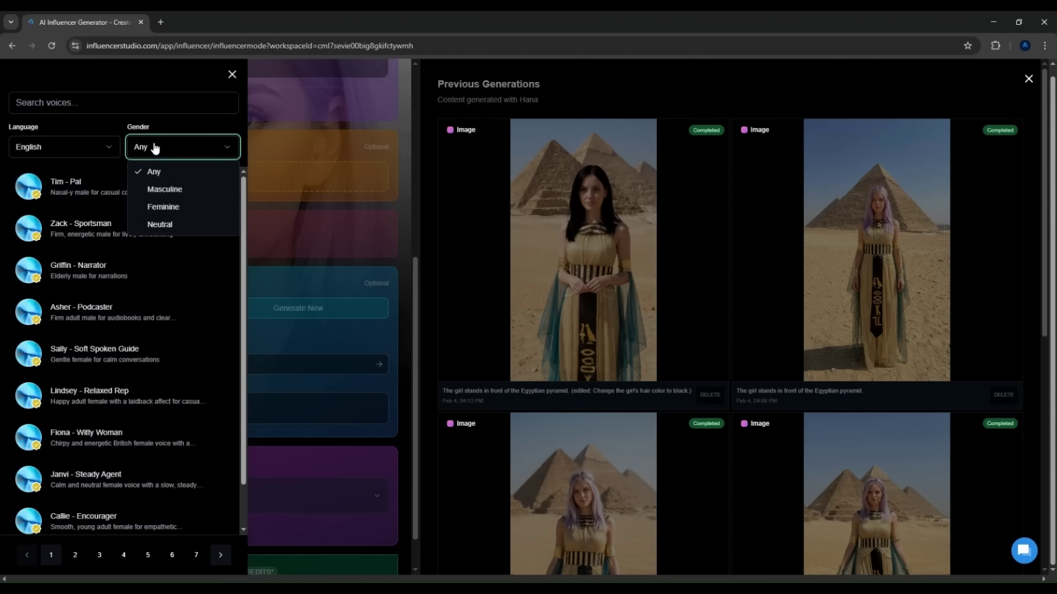
{"action": "left_click", "coordinate": [168, 205]}
{"action": "left_click", "coordinate": [84, 266]}
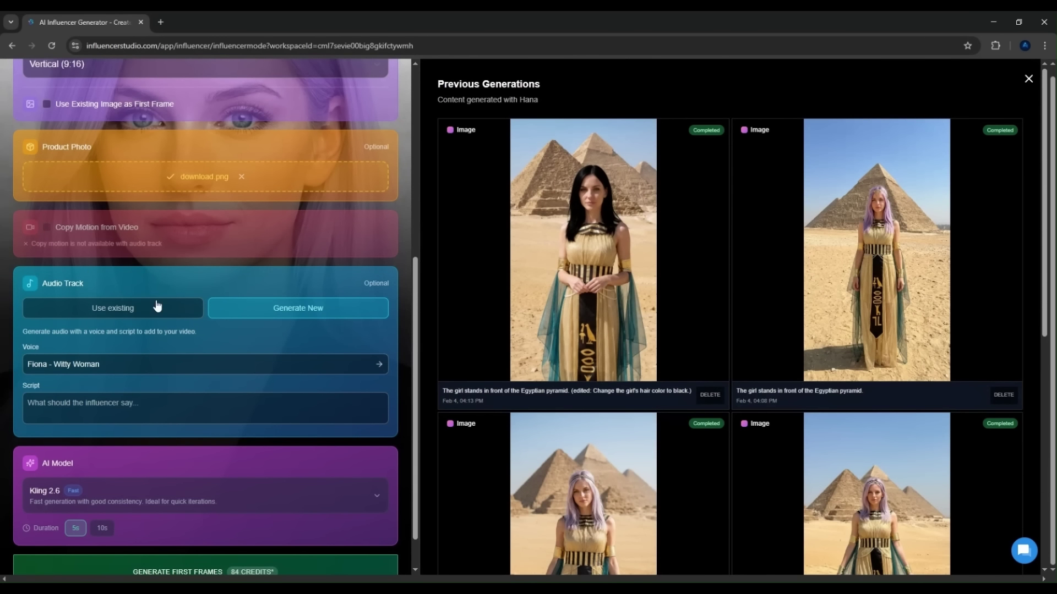
Step: Paste the sunscreen review script for the voice, ending with "If you're looking for an easy everyday sunscreen, this one is worth trying."
{"action": "left_click", "coordinate": [64, 406]}
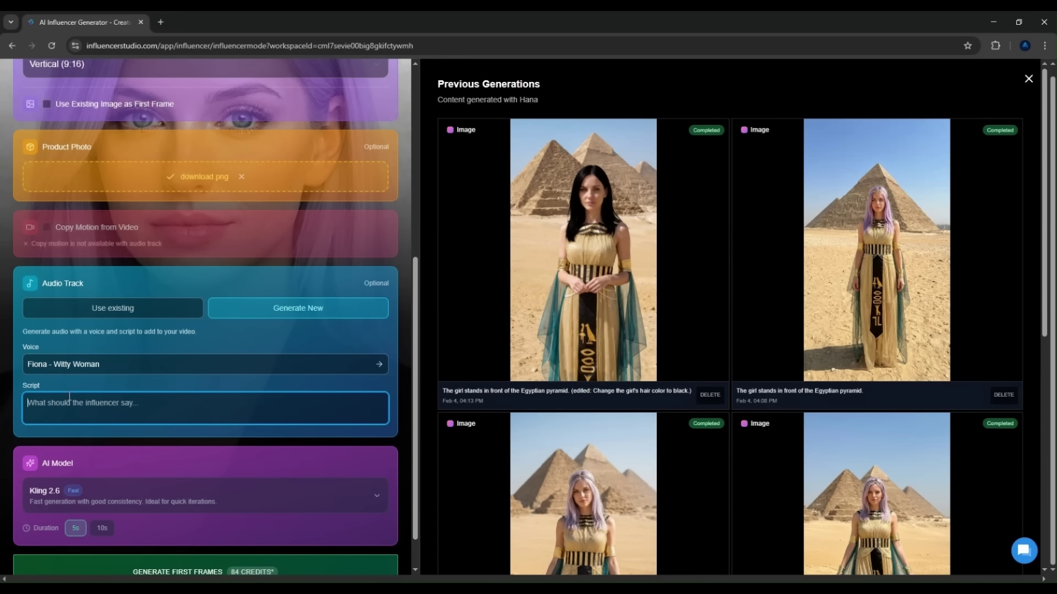
{"action": "right_click", "coordinate": [58, 403]}
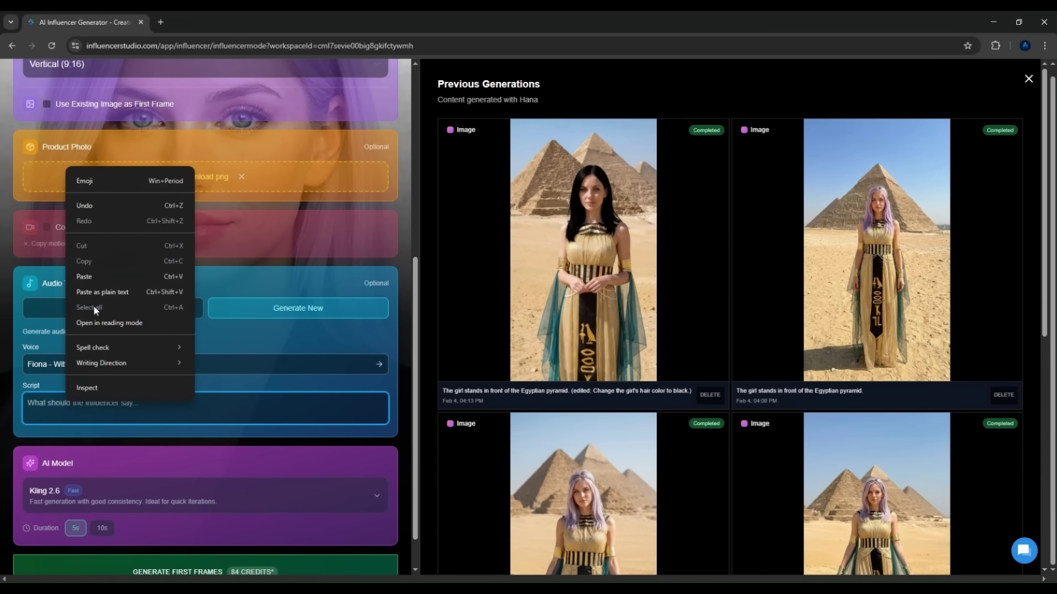
{"action": "left_click", "coordinate": [102, 276]}
Step: Look through the AI models, keep Kling 2.6 with a 10s duration, and generate the first frames
{"action": "scroll", "coordinate": [314, 427], "scroll_direction": "down", "scroll_amount": 1}
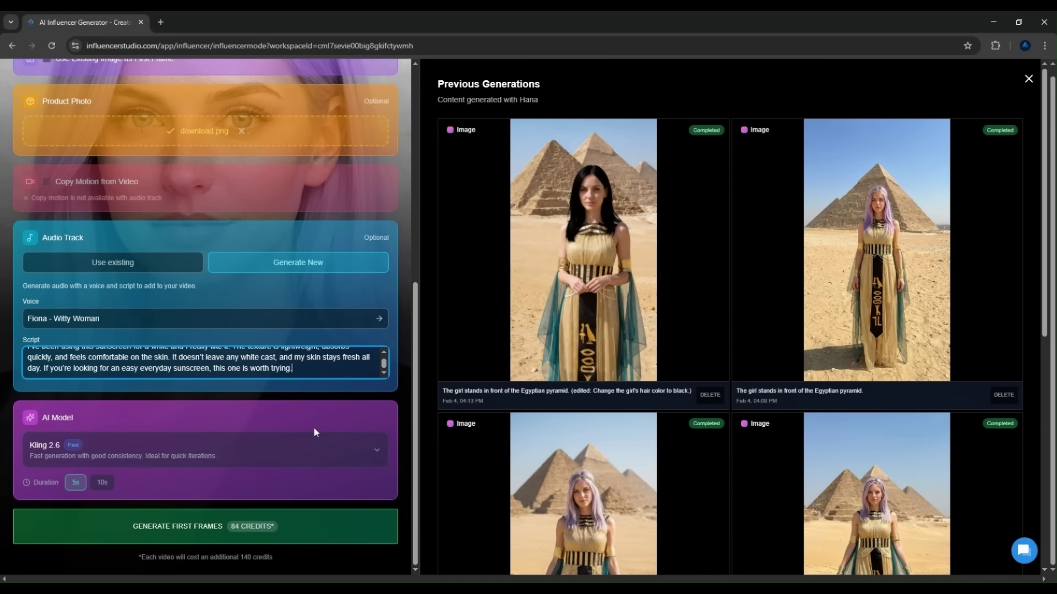
{"action": "left_click", "coordinate": [289, 464]}
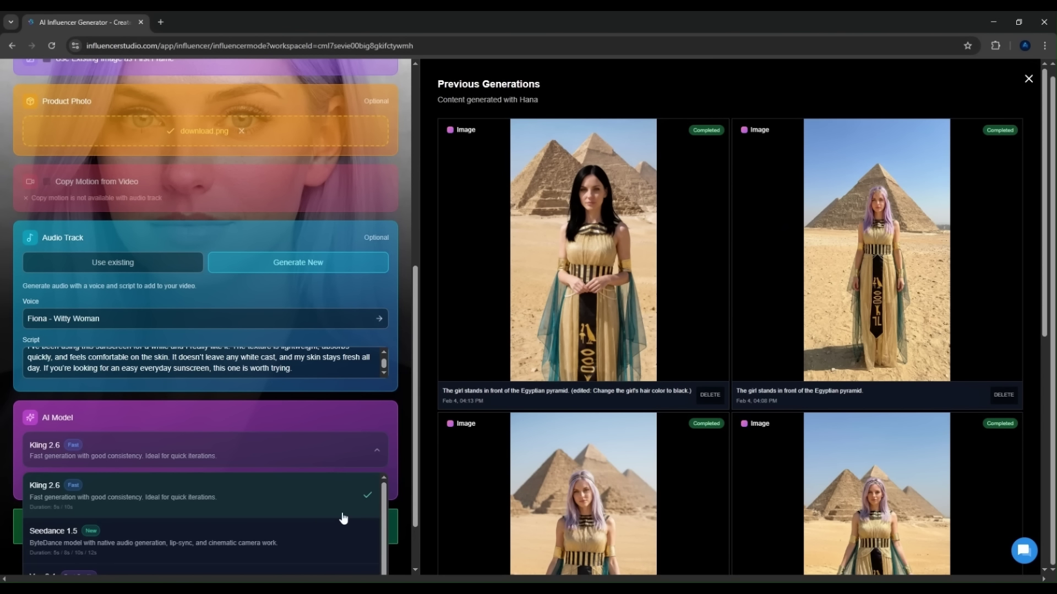
{"action": "scroll", "coordinate": [141, 552], "scroll_direction": "down", "scroll_amount": 2}
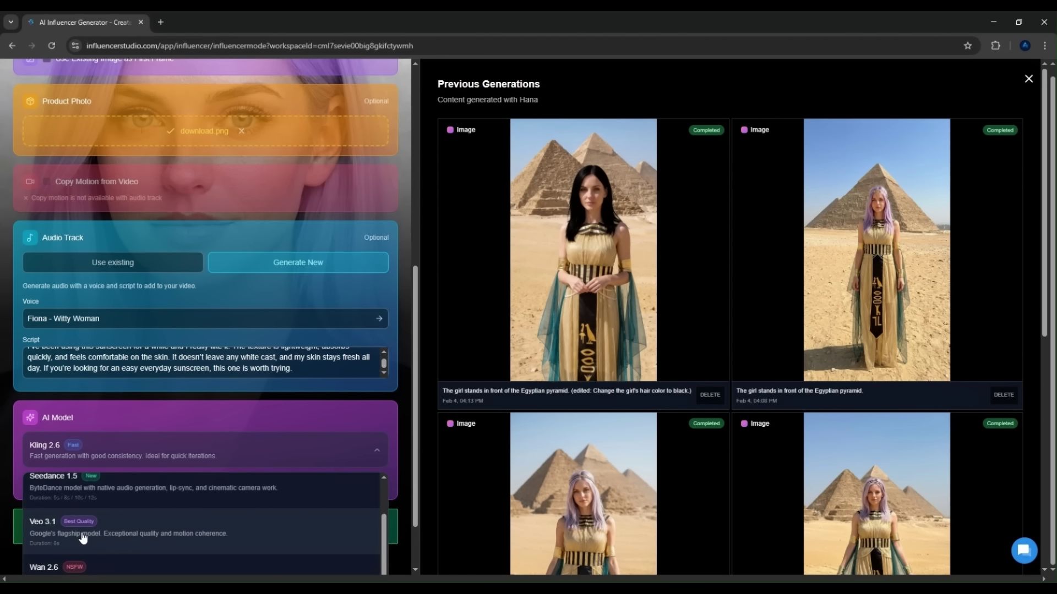
{"action": "scroll", "coordinate": [110, 537], "scroll_direction": "down", "scroll_amount": 1}
{"action": "scroll", "coordinate": [160, 523], "scroll_direction": "down", "scroll_amount": 2}
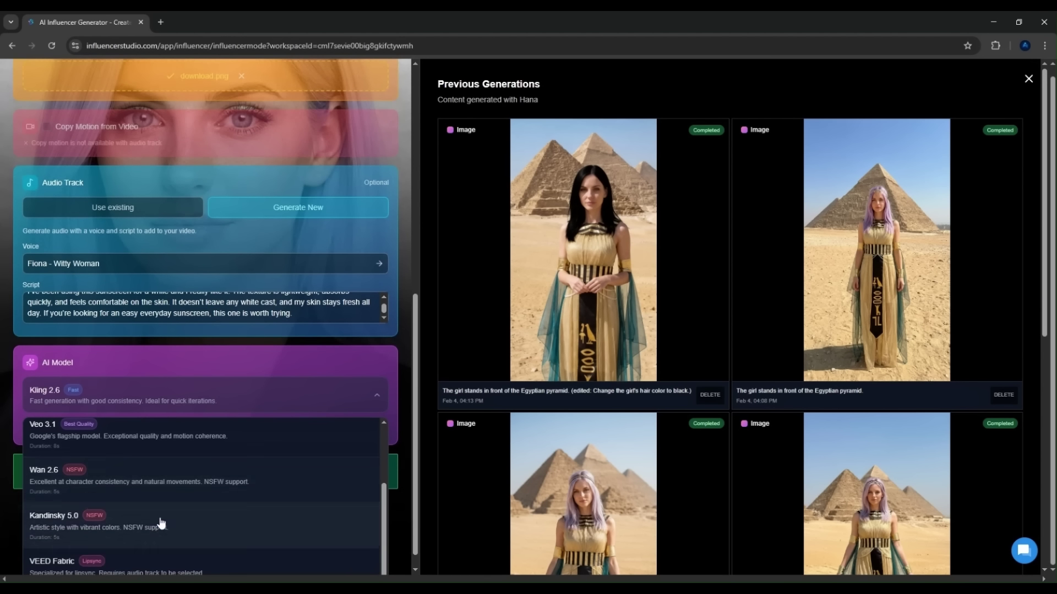
{"action": "left_click", "coordinate": [132, 382]}
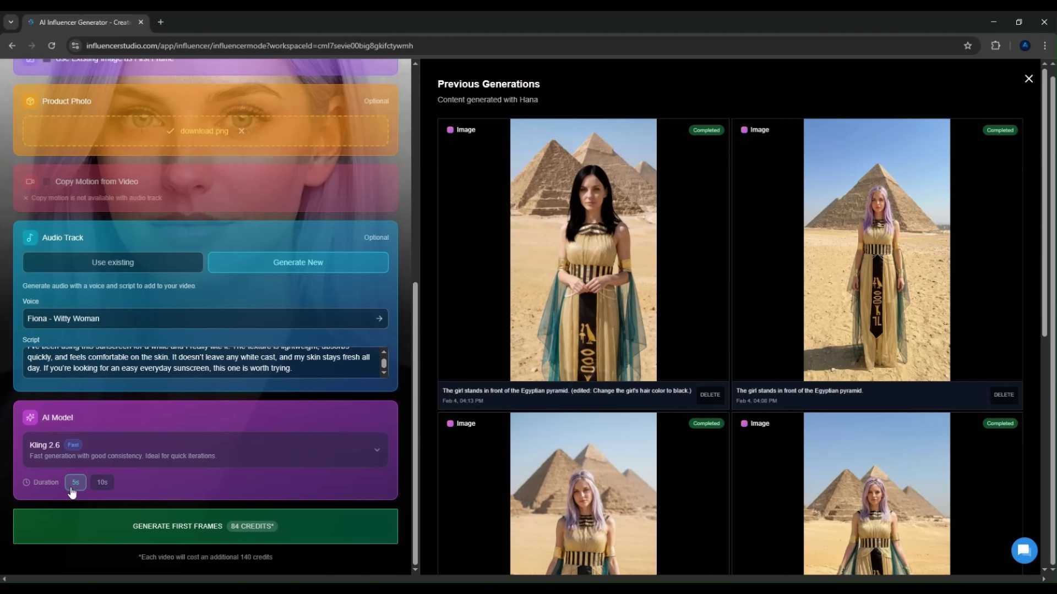
{"action": "left_click", "coordinate": [103, 485]}
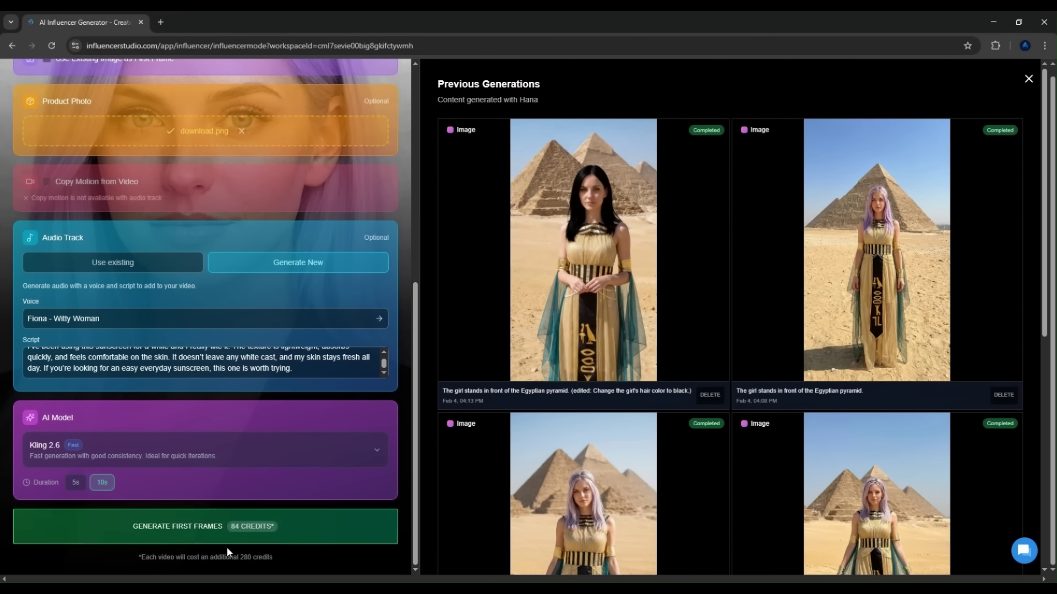
{"action": "left_click", "coordinate": [176, 529]}
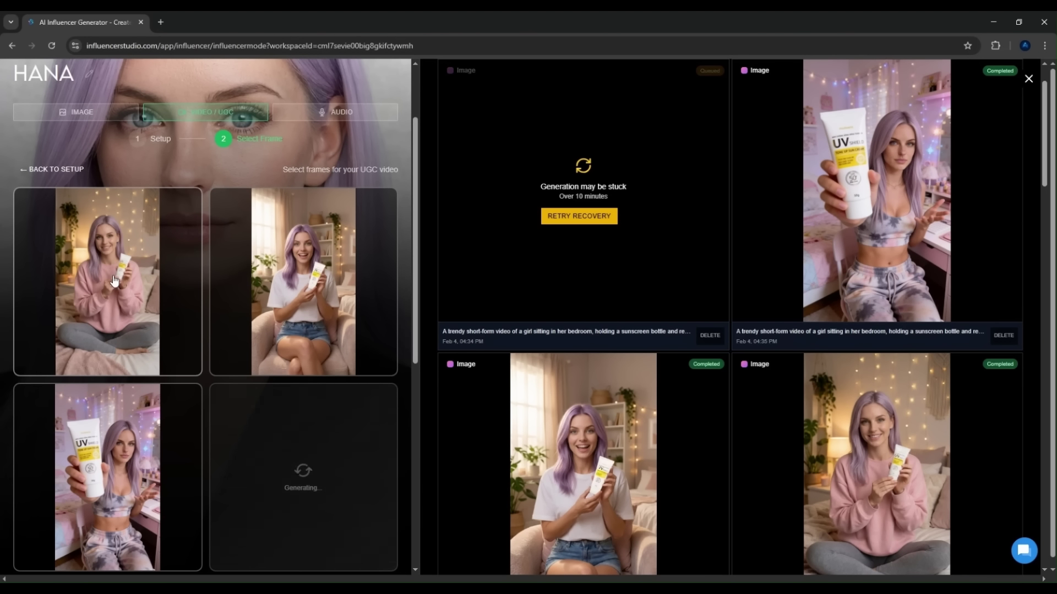
Step: Select the first frame, showing the girl in a pink sweater holding the sunscreen, and generate one UGC video from it
{"action": "left_click", "coordinate": [110, 258]}
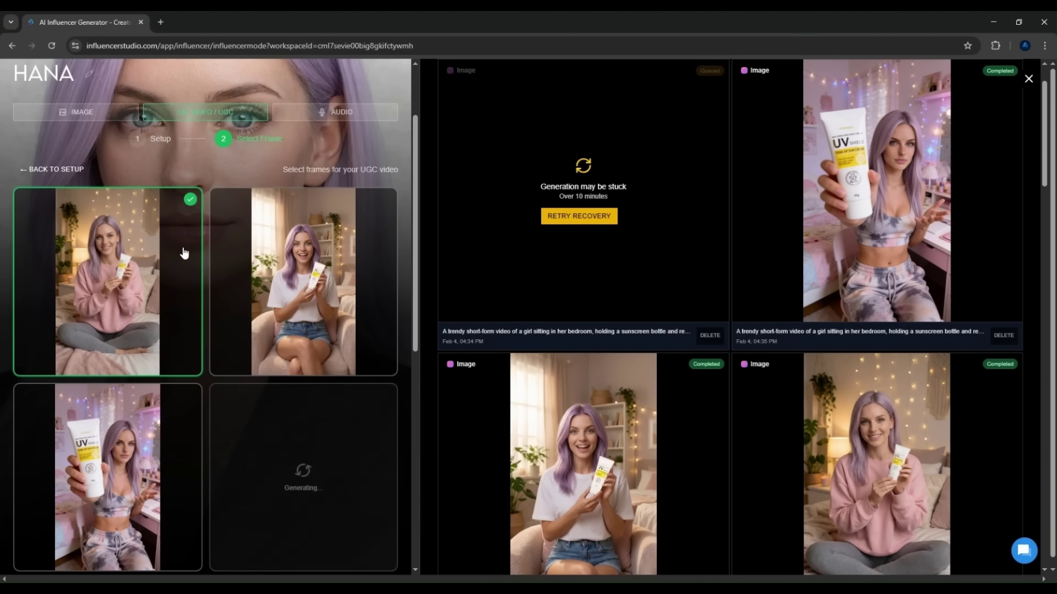
{"action": "scroll", "coordinate": [765, 361], "scroll_direction": "down", "scroll_amount": 3}
{"action": "scroll", "coordinate": [209, 440], "scroll_direction": "down", "scroll_amount": 8}
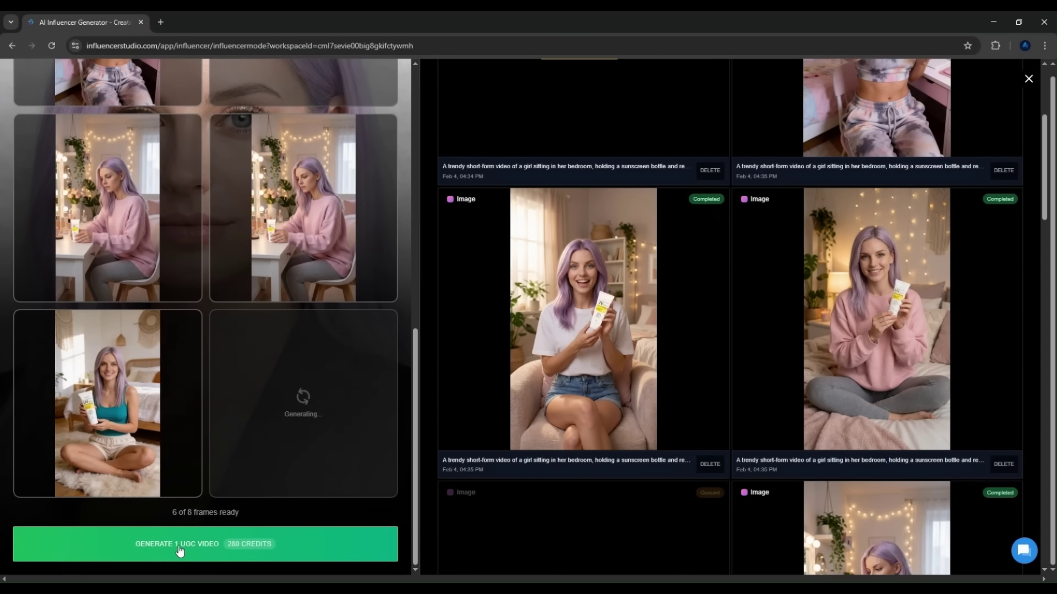
{"action": "left_click", "coordinate": [165, 554]}
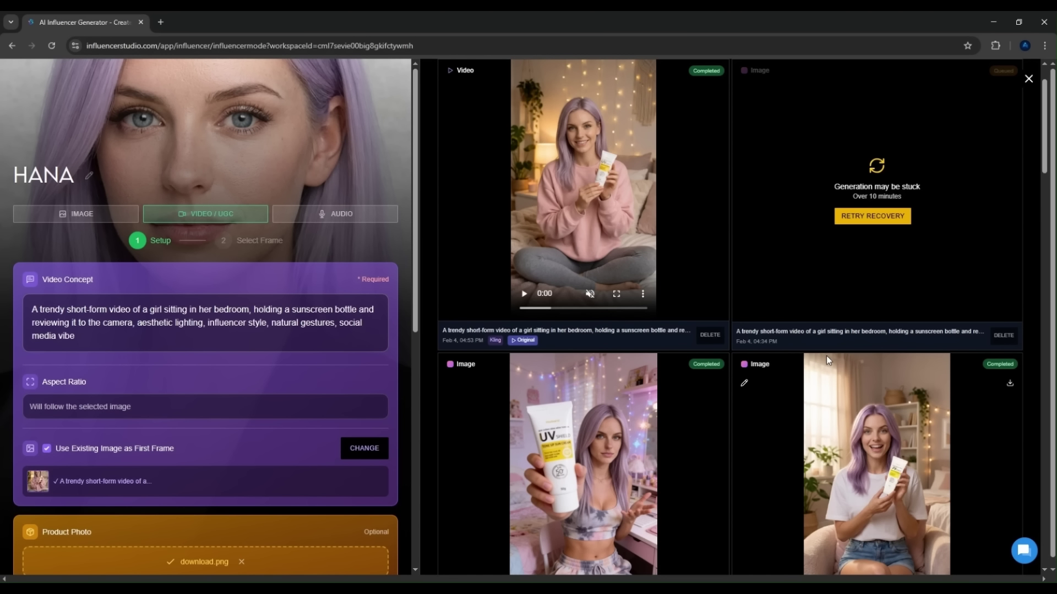
Step: Unmute and play the generated sunscreen review video, and open the influencer's audio section
{"action": "left_click", "coordinate": [589, 294]}
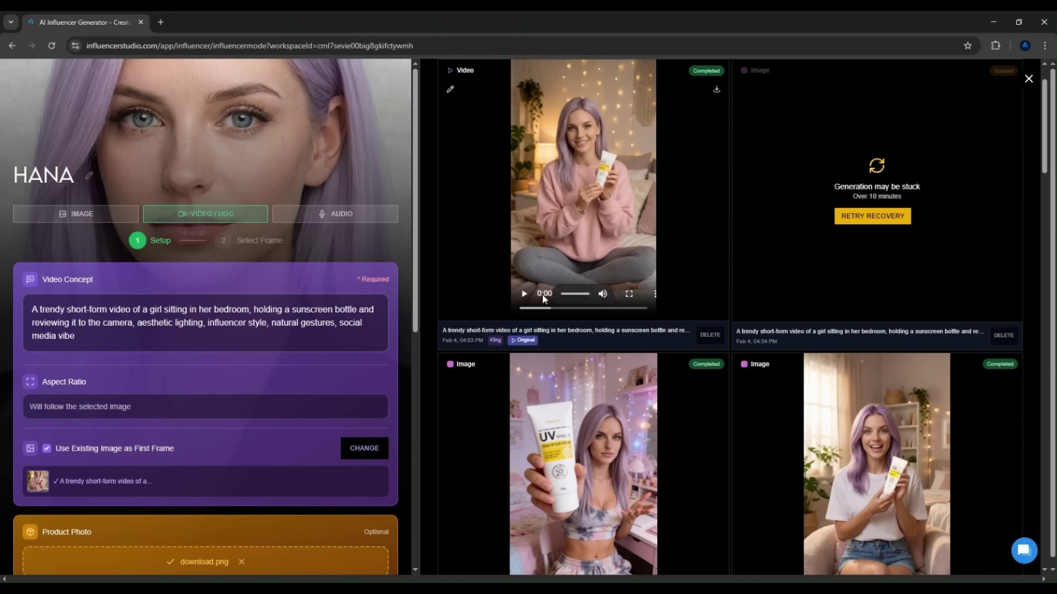
{"action": "left_click", "coordinate": [526, 294]}
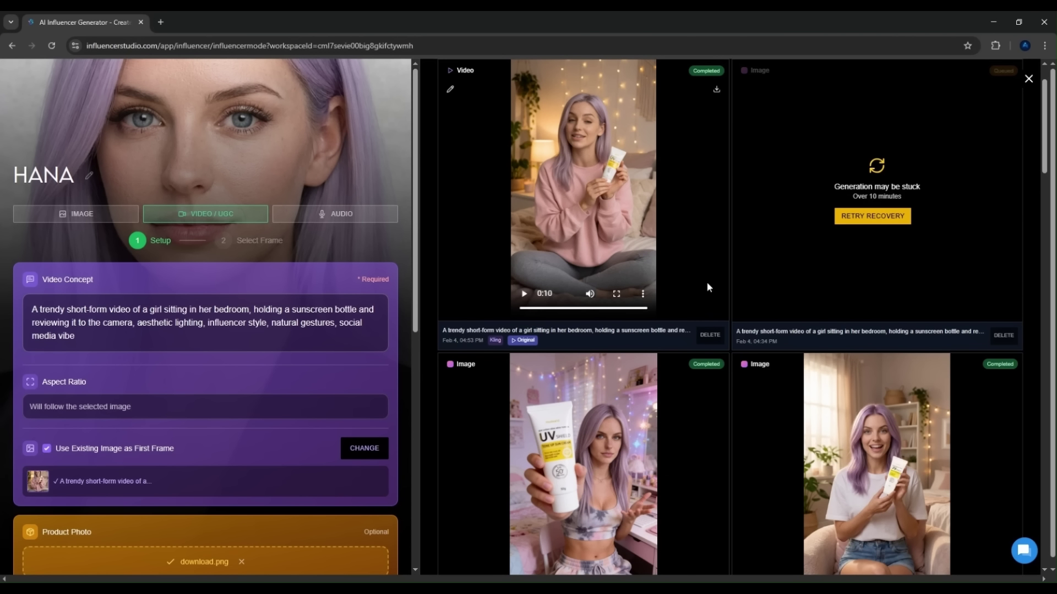
{"action": "scroll", "coordinate": [709, 288], "scroll_direction": "up", "scroll_amount": 1}
{"action": "left_click", "coordinate": [329, 214]}
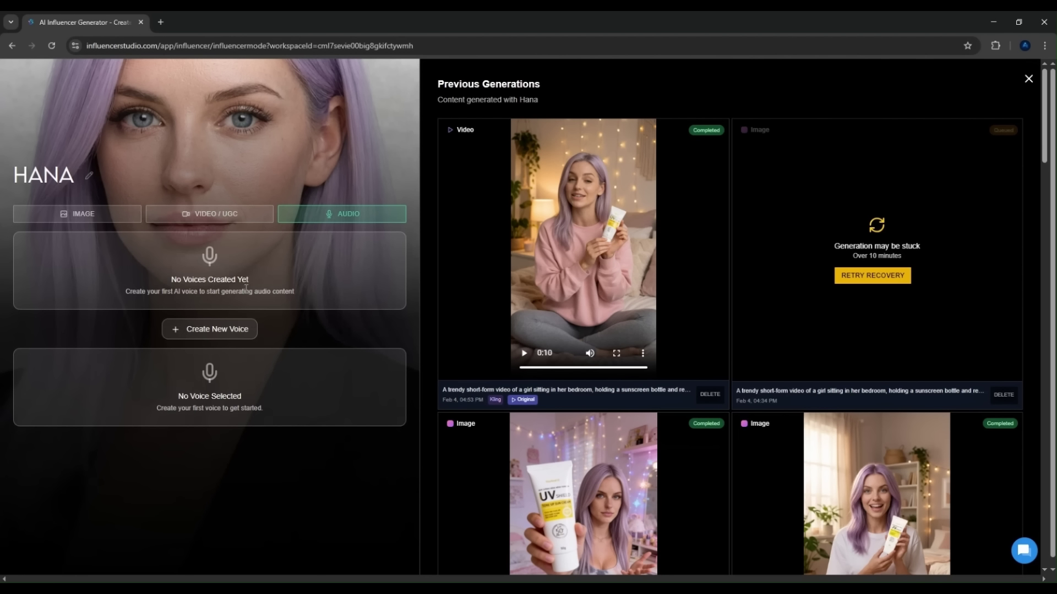
Step: Examine the voice creation options for Hana: cloning a voice from an audio file and designing a new voice with AI
{"action": "left_click", "coordinate": [205, 330]}
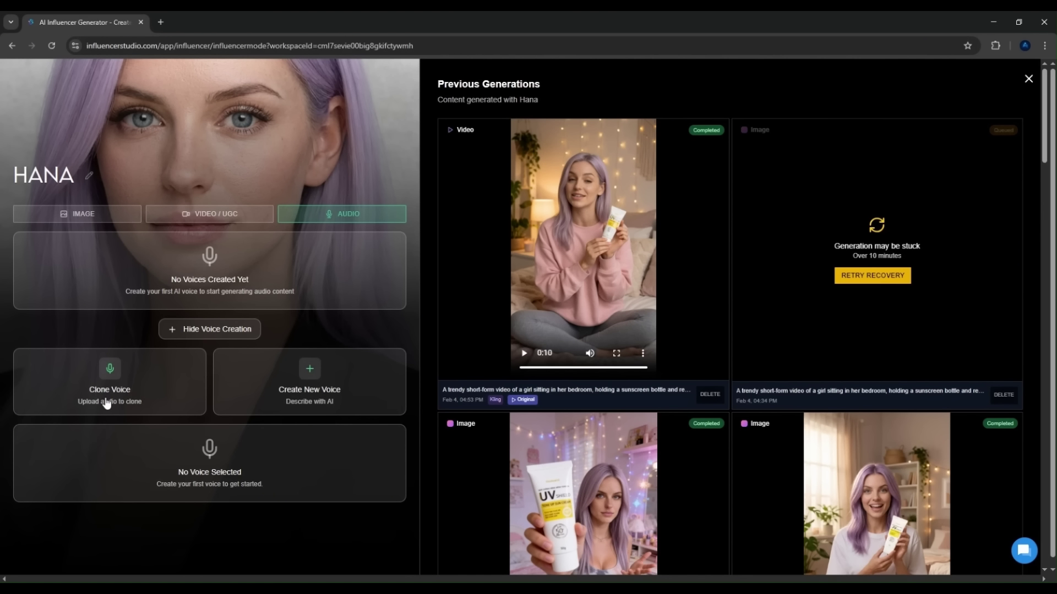
{"action": "left_click", "coordinate": [122, 394]}
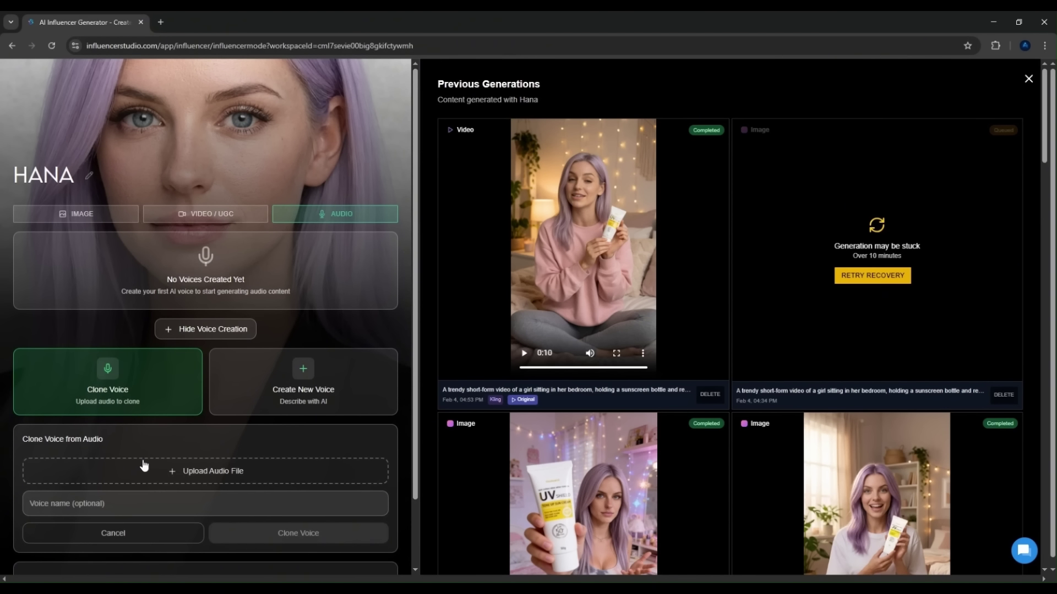
{"action": "scroll", "coordinate": [144, 465], "scroll_direction": "down", "scroll_amount": 2}
{"action": "left_click", "coordinate": [303, 300]}
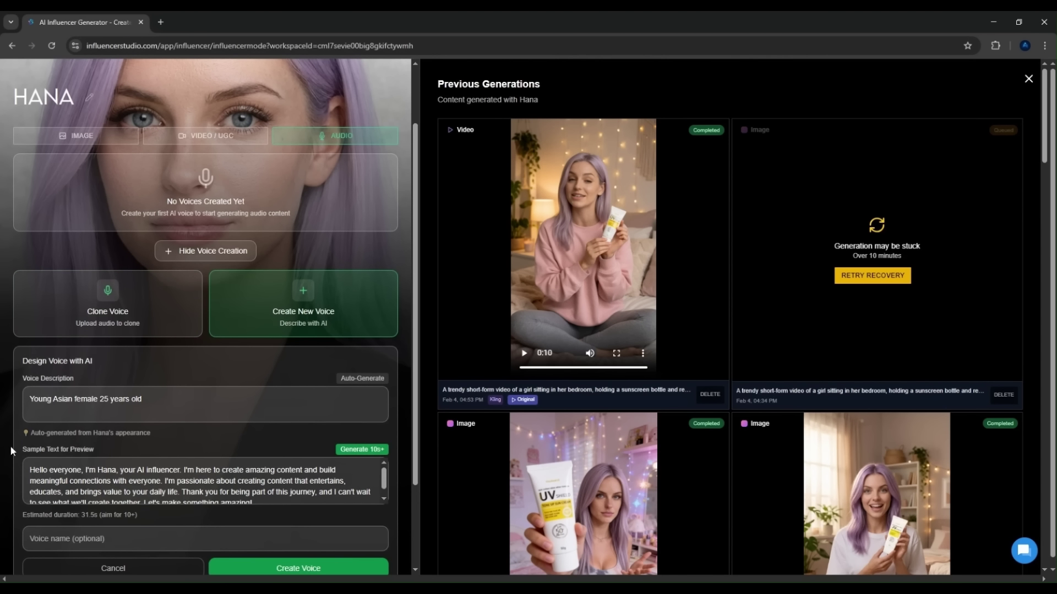
{"action": "scroll", "coordinate": [11, 451], "scroll_direction": "down", "scroll_amount": 2}
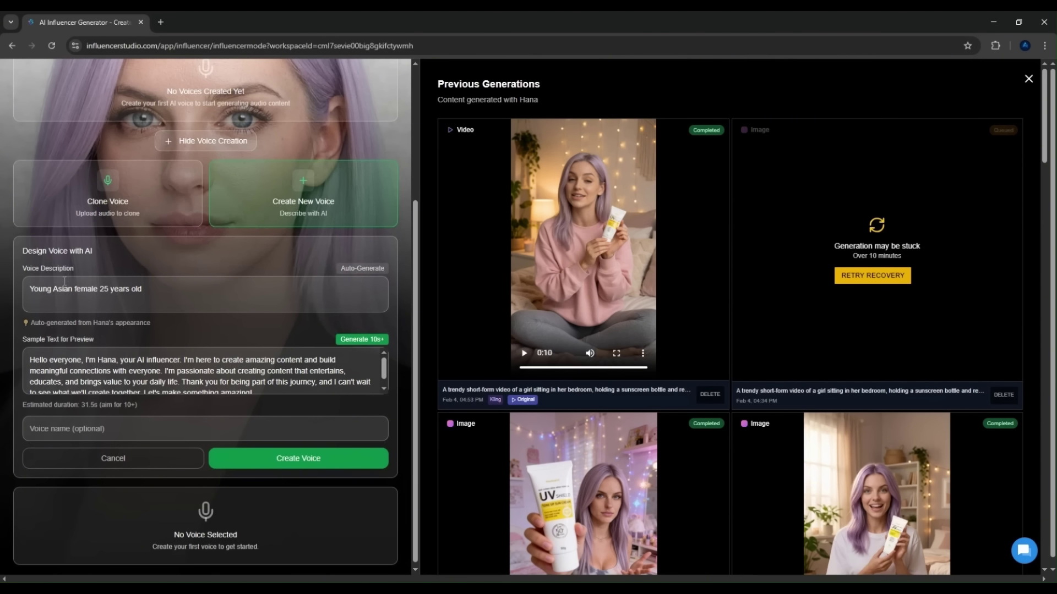
{"action": "scroll", "coordinate": [80, 353], "scroll_direction": "up", "scroll_amount": 3}
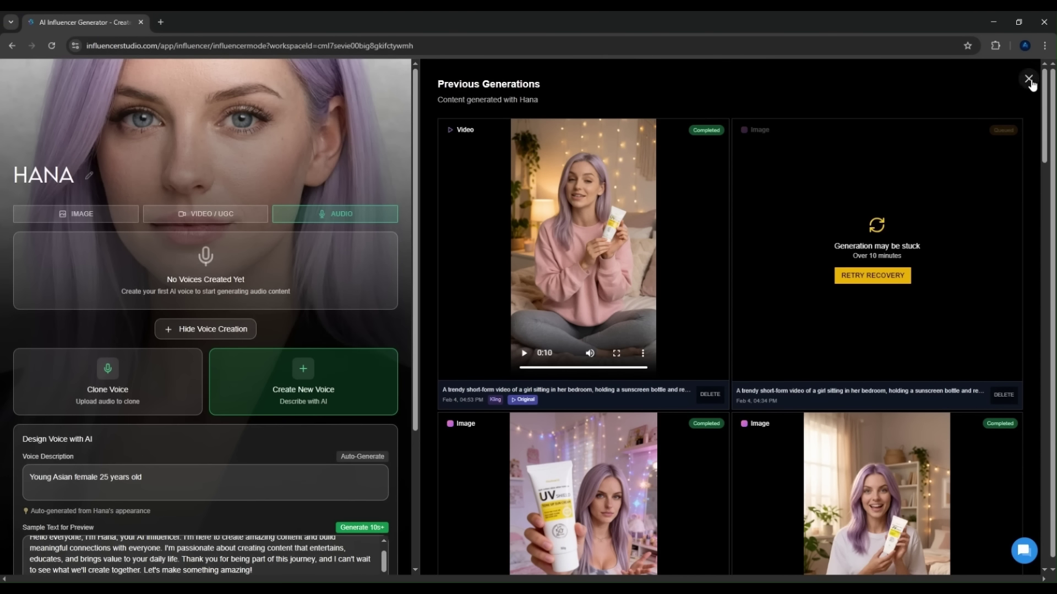
Step: Leave Hana's page, open Cinema Mode and look over its camera, angle, framing and image settings
{"action": "left_click", "coordinate": [1028, 78]}
{"action": "mouse_move", "coordinate": [15, 201]}
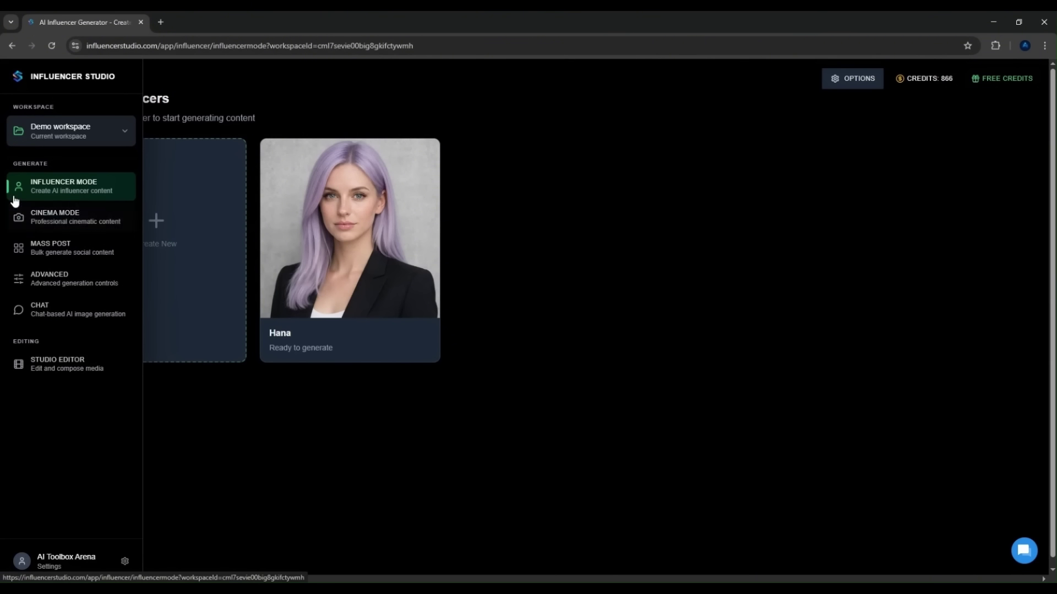
{"action": "left_click", "coordinate": [53, 219]}
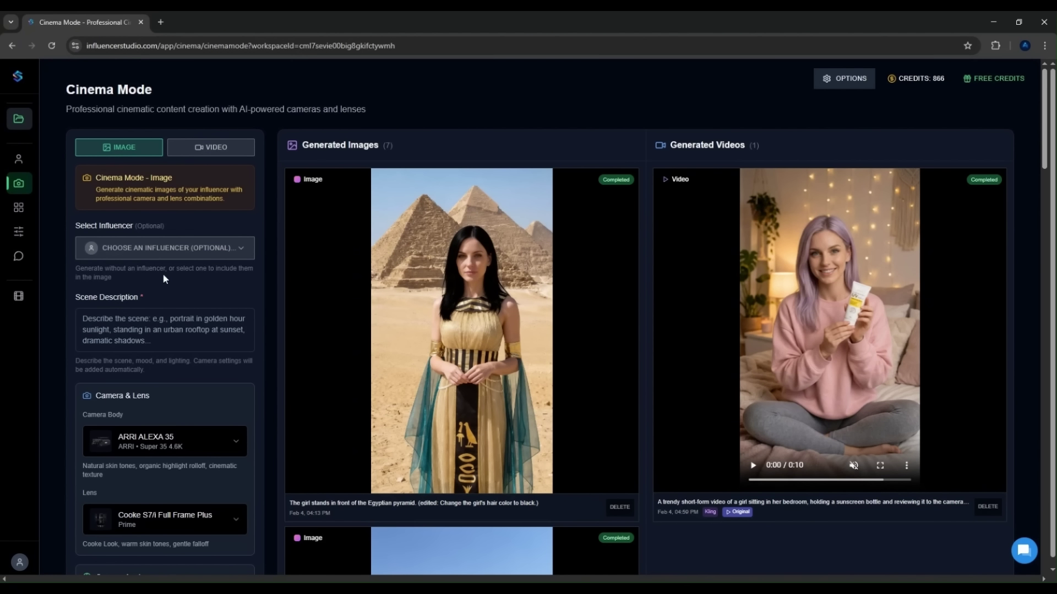
{"action": "scroll", "coordinate": [163, 273], "scroll_direction": "down", "scroll_amount": 5}
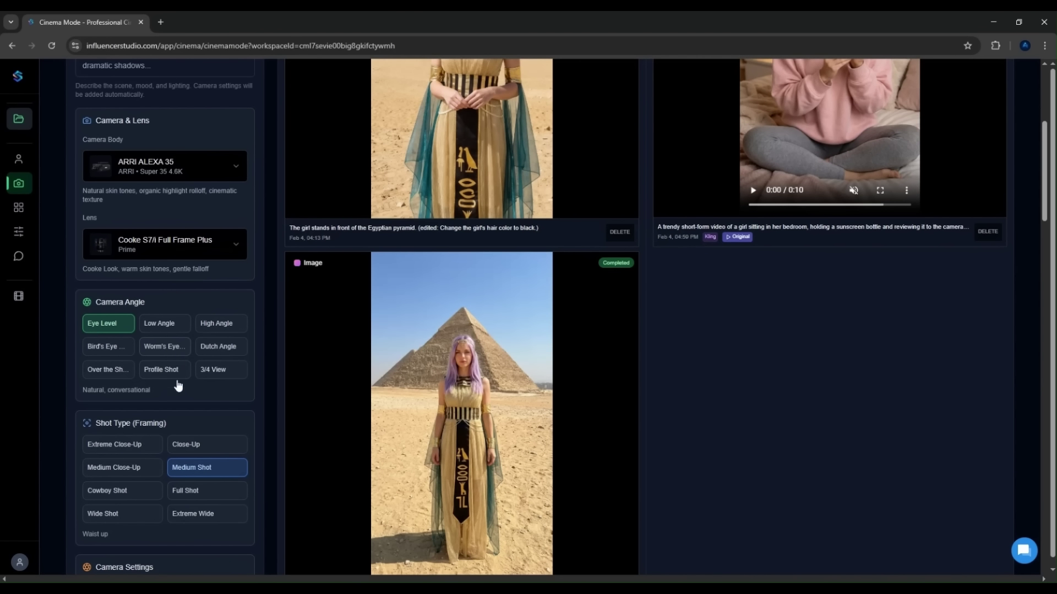
{"action": "scroll", "coordinate": [184, 400], "scroll_direction": "down", "scroll_amount": 8}
{"action": "scroll", "coordinate": [187, 401], "scroll_direction": "up", "scroll_amount": 10}
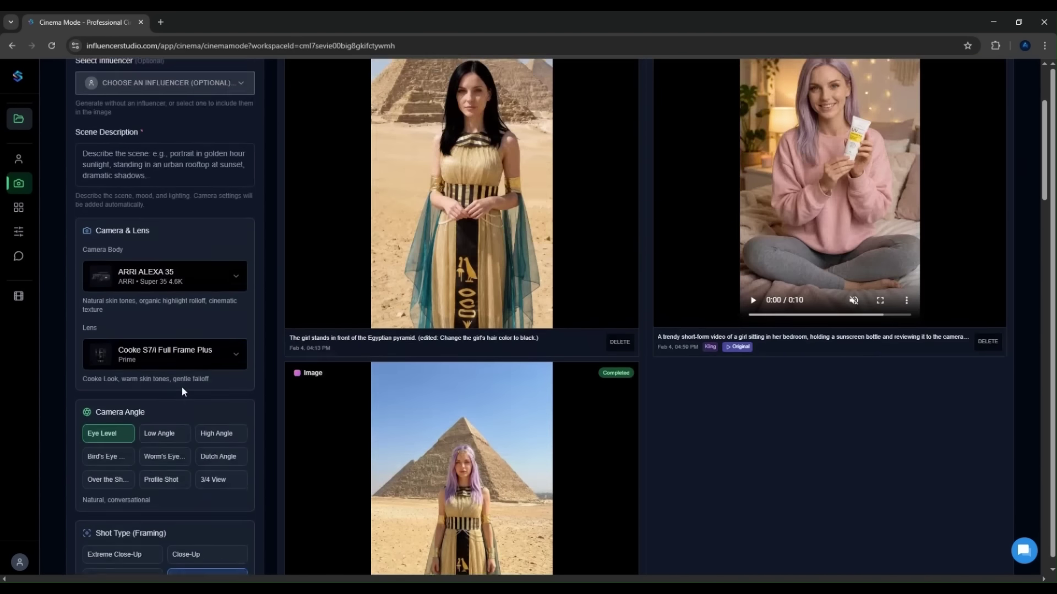
{"action": "scroll", "coordinate": [182, 387], "scroll_direction": "up", "scroll_amount": 3}
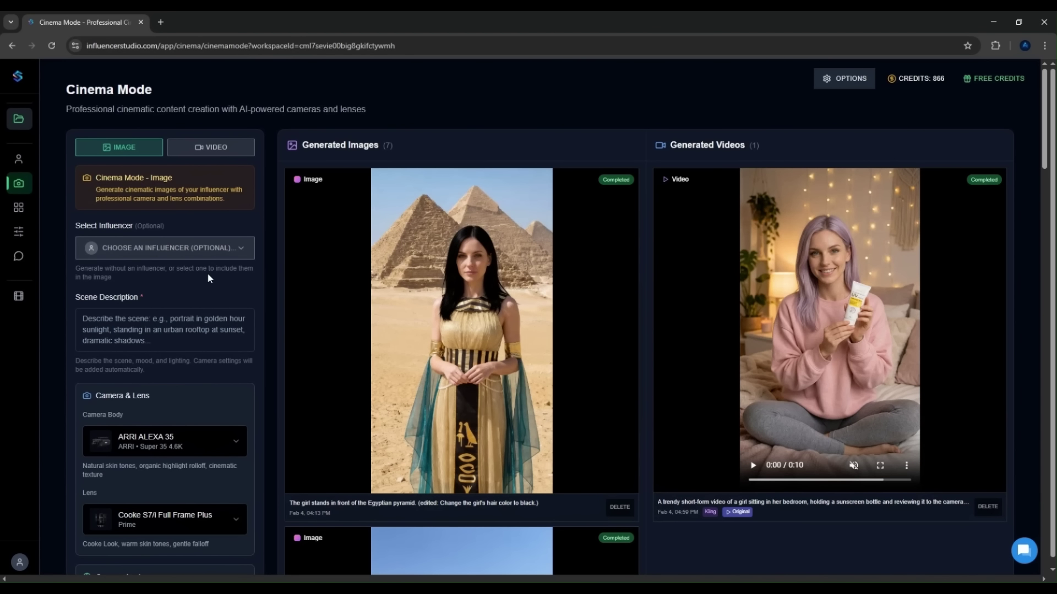
Step: Choose Hana as the influencer and paste the scene description "The girl was sitting in a fancy cafe."
{"action": "left_click", "coordinate": [197, 249]}
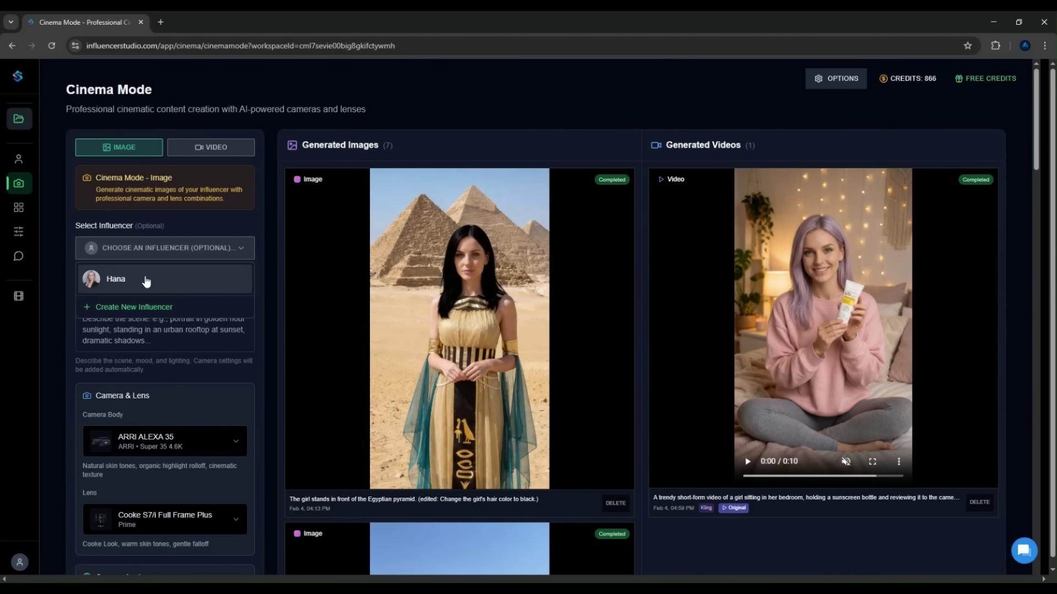
{"action": "left_click", "coordinate": [121, 280]}
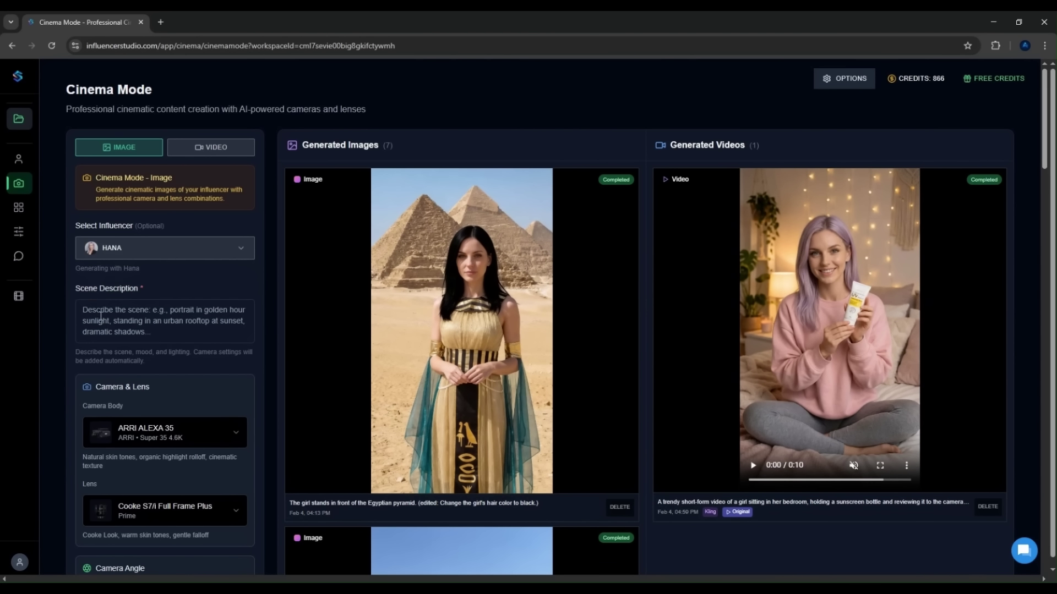
{"action": "right_click", "coordinate": [134, 313]}
{"action": "left_click", "coordinate": [160, 429]}
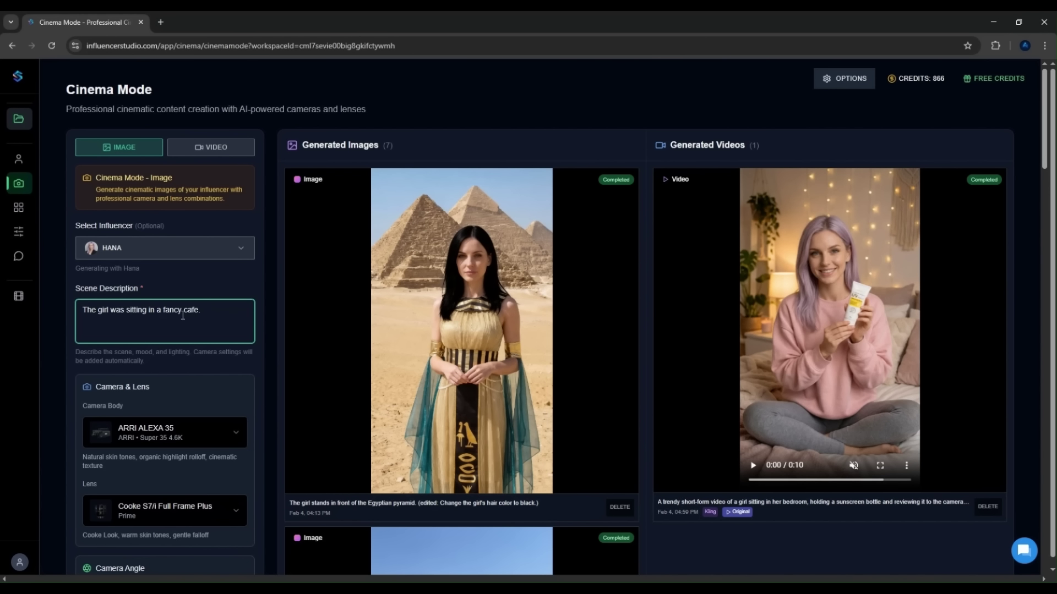
Step: Set the camera body to Canon EOS C70 and the lens to ZEISS Supreme Prime
{"action": "scroll", "coordinate": [214, 315], "scroll_direction": "down", "scroll_amount": 2}
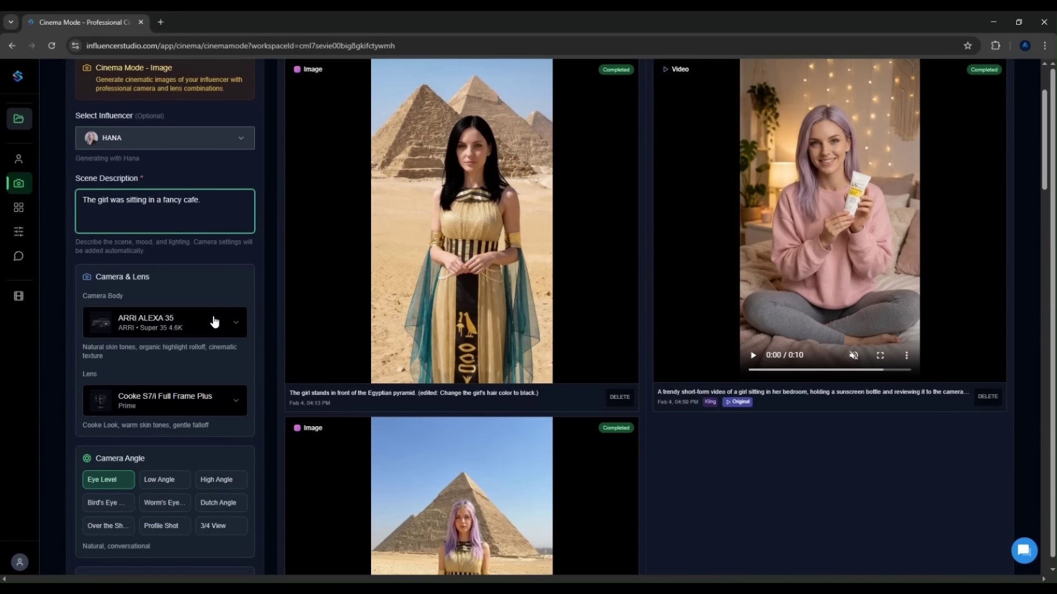
{"action": "left_click", "coordinate": [164, 312]}
{"action": "scroll", "coordinate": [165, 396], "scroll_direction": "down", "scroll_amount": 3}
{"action": "scroll", "coordinate": [177, 381], "scroll_direction": "up", "scroll_amount": 3}
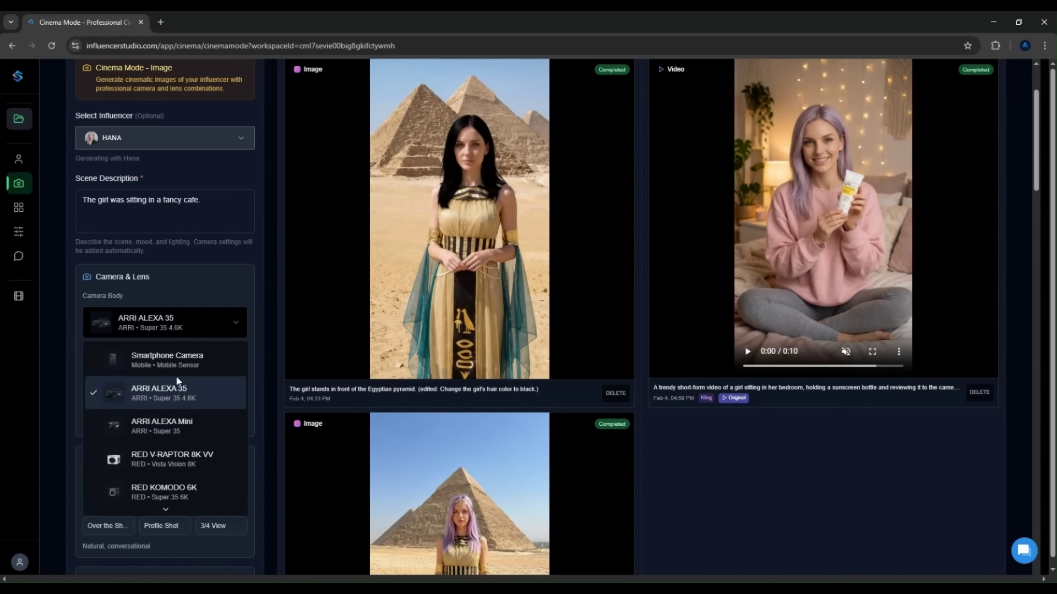
{"action": "left_click", "coordinate": [161, 430]}
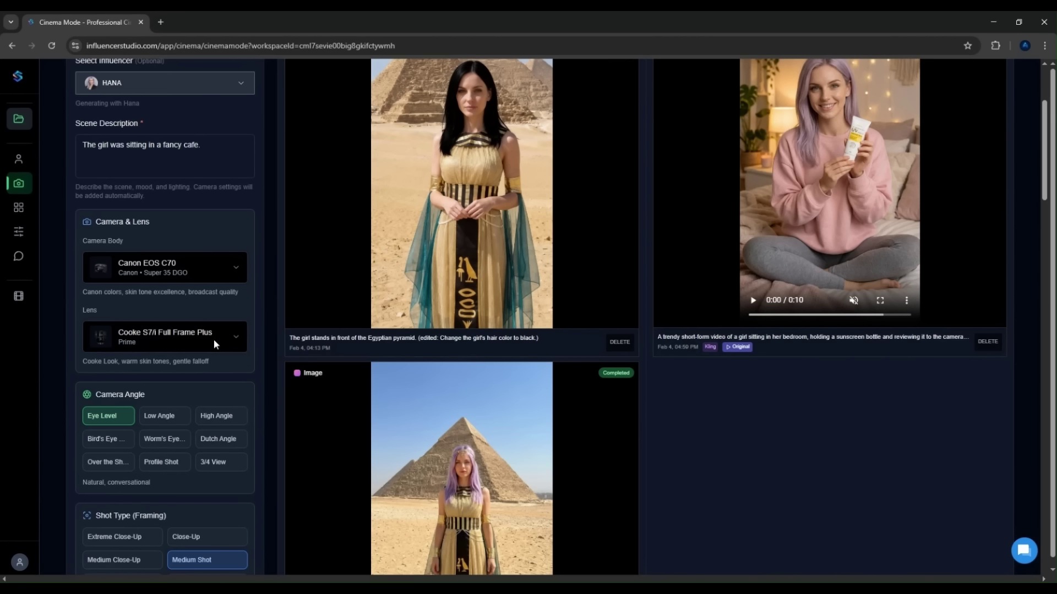
{"action": "left_click", "coordinate": [213, 336]}
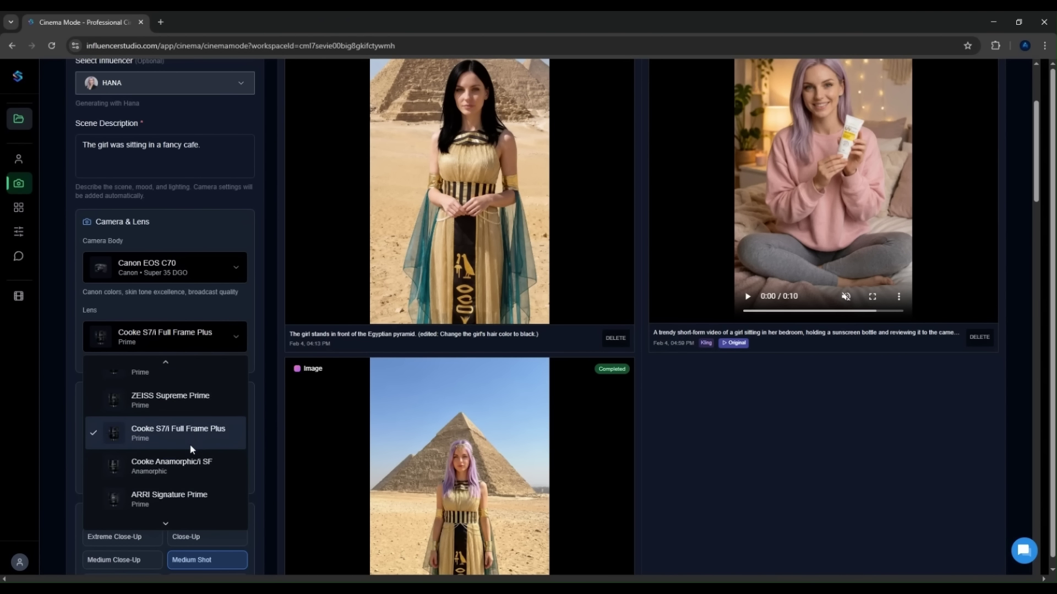
{"action": "left_click", "coordinate": [193, 400]}
Step: Try the Low Angle and High Angle options, and set the camera angle to Dutch Angle
{"action": "scroll", "coordinate": [197, 379], "scroll_direction": "down", "scroll_amount": 2}
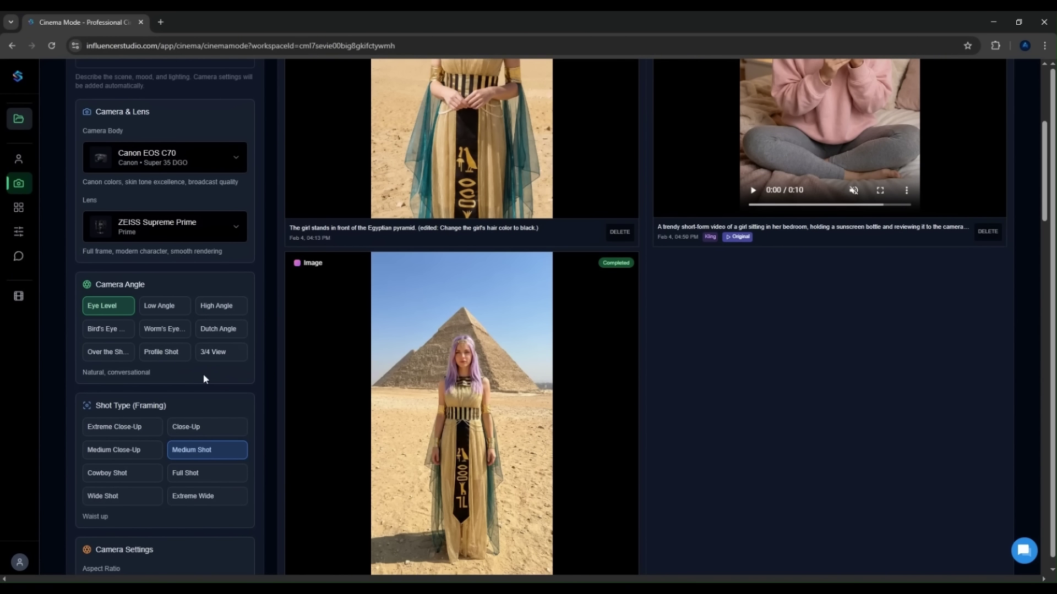
{"action": "left_click", "coordinate": [157, 309]}
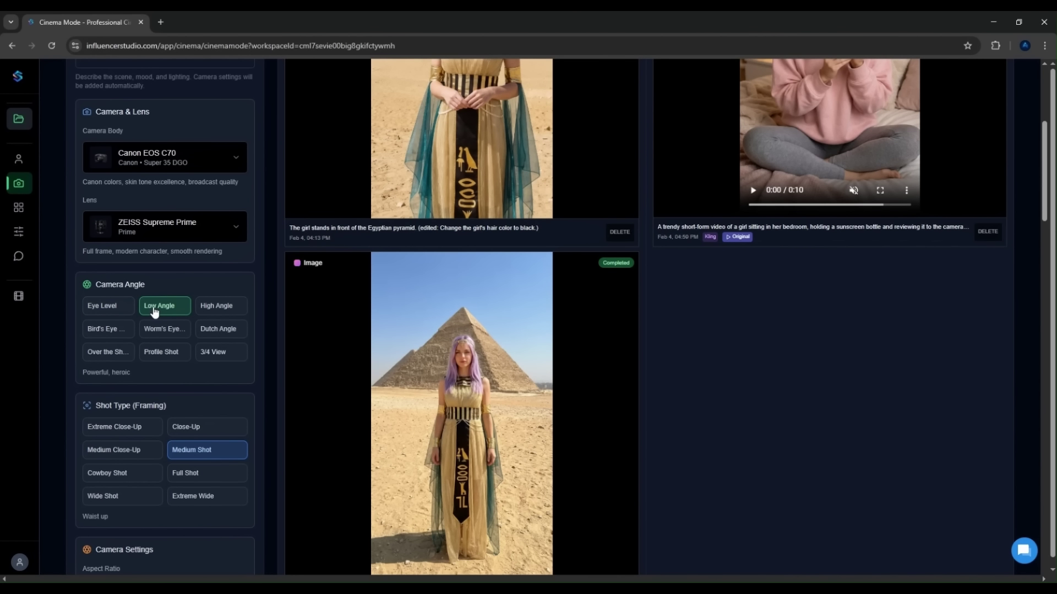
{"action": "left_click", "coordinate": [216, 313]}
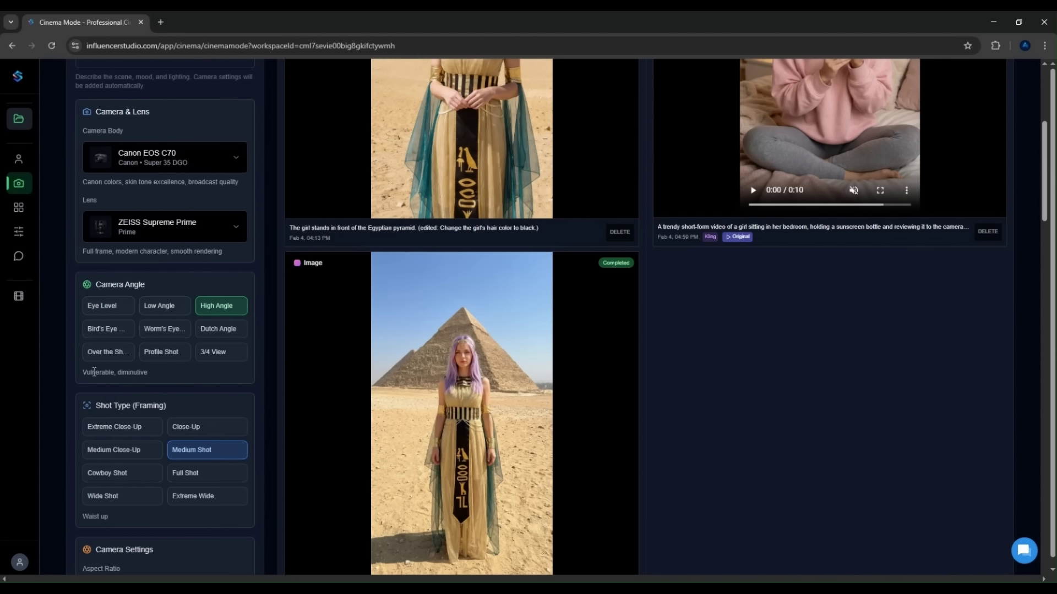
{"action": "left_click", "coordinate": [234, 332]}
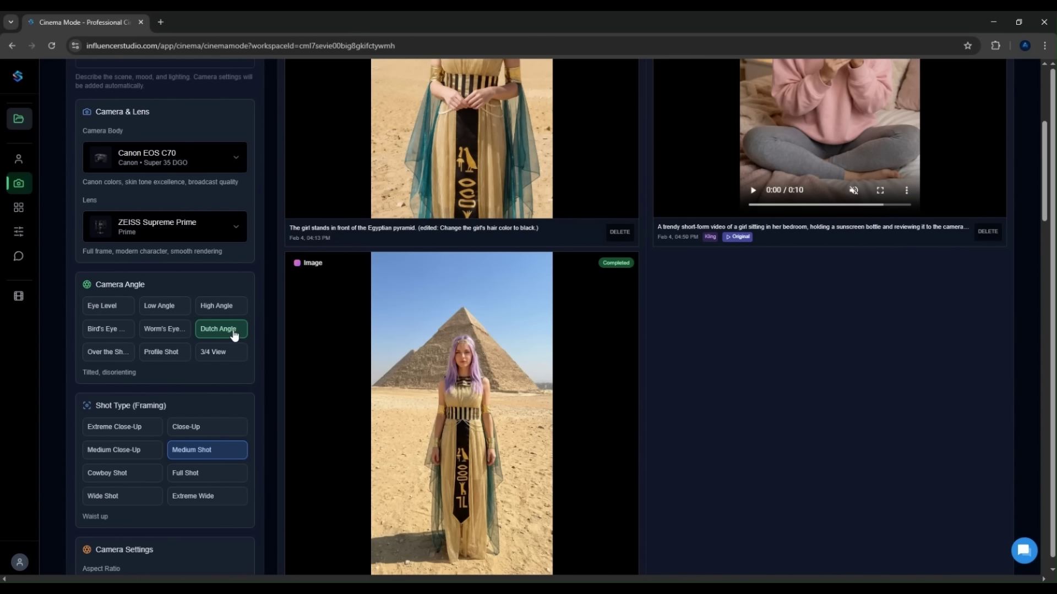
Step: Try the Extreme Close-Up, Close-Up, Medium Shot and Full Shot framings, and set the shot type to Cowboy Shot
{"action": "scroll", "coordinate": [209, 364], "scroll_direction": "down", "scroll_amount": 1}
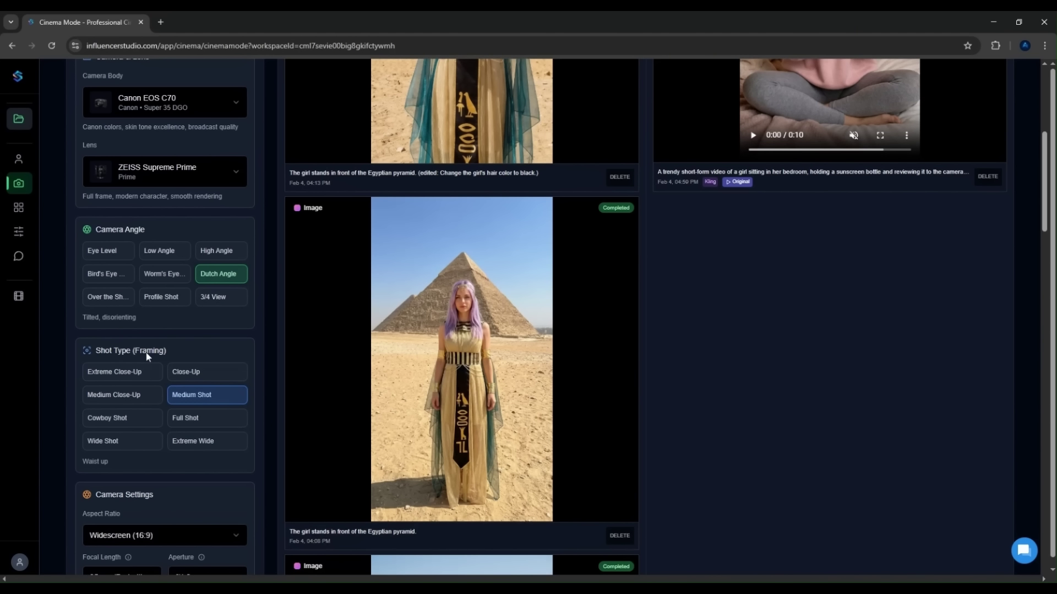
{"action": "left_click", "coordinate": [116, 375]}
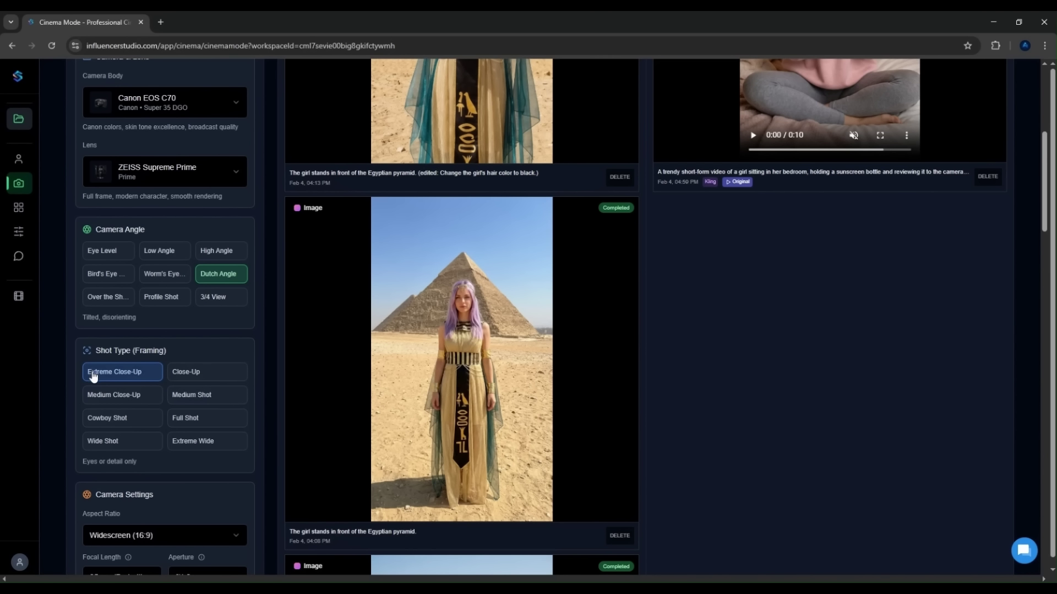
{"action": "left_click", "coordinate": [207, 371]}
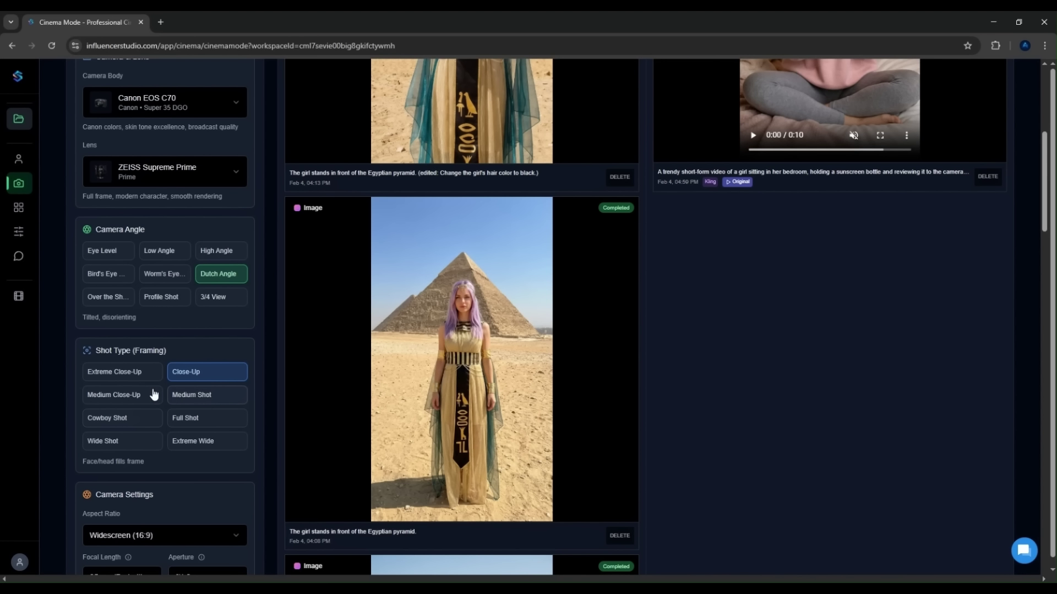
{"action": "left_click", "coordinate": [199, 399]}
{"action": "left_click", "coordinate": [116, 421]}
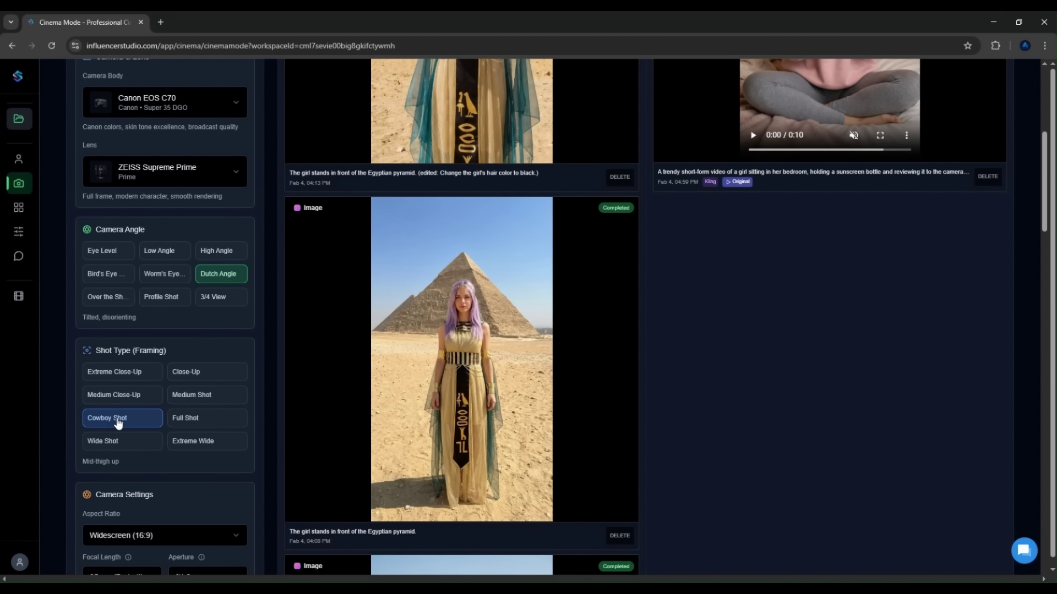
{"action": "left_click", "coordinate": [200, 420]}
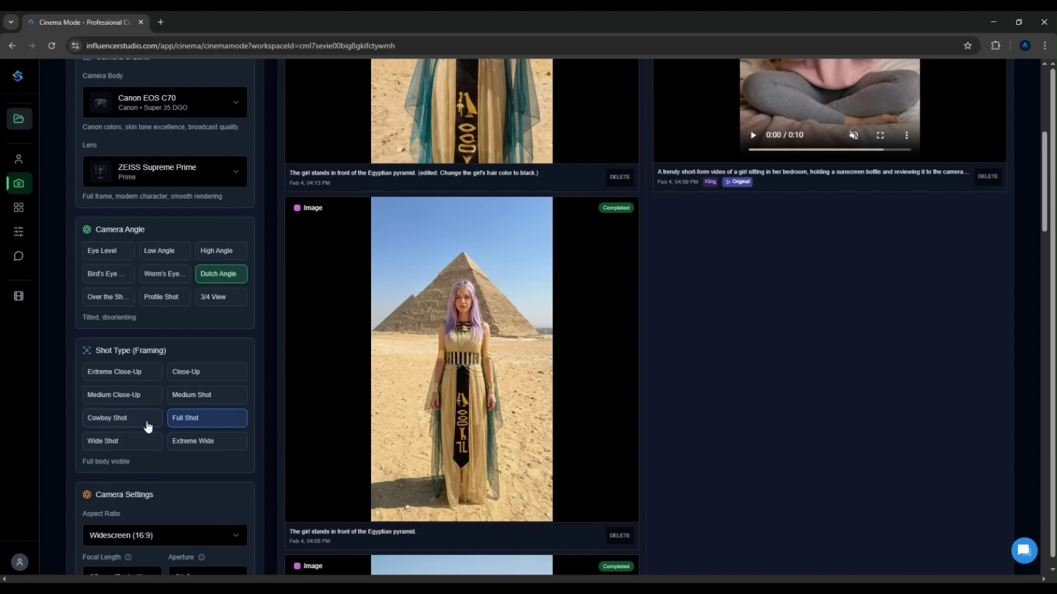
{"action": "left_click", "coordinate": [120, 421]}
Step: Set the image's aspect ratio to Vertical (9:16) in the camera settings
{"action": "scroll", "coordinate": [122, 422], "scroll_direction": "down", "scroll_amount": 2}
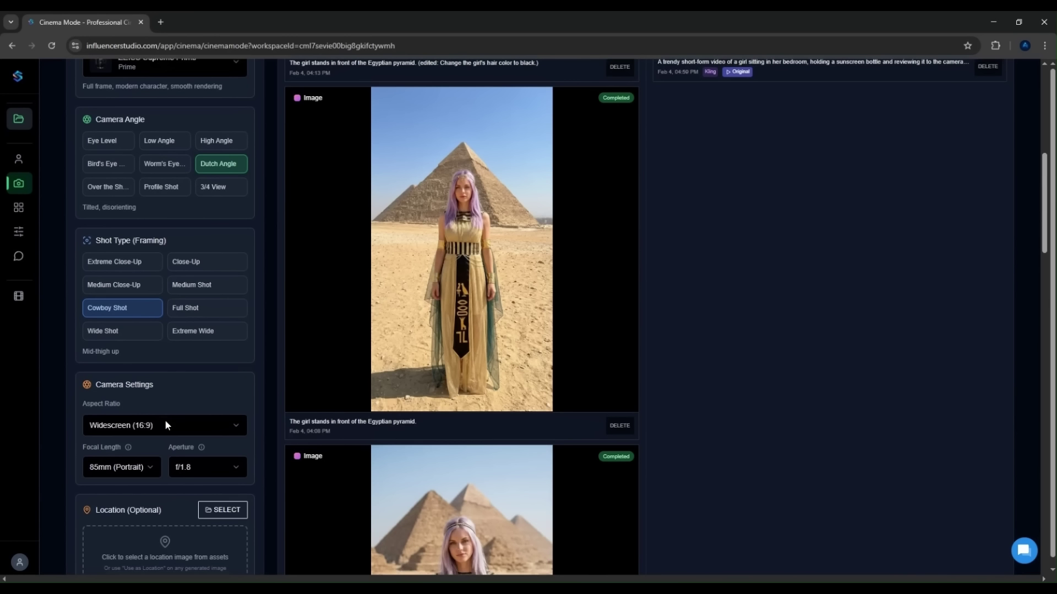
{"action": "left_click", "coordinate": [207, 425]}
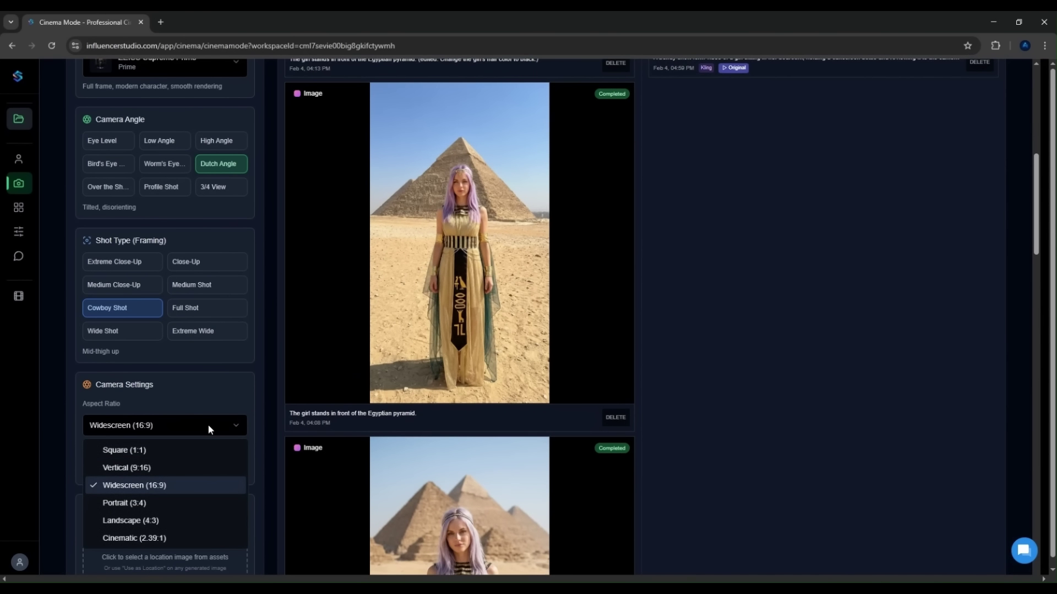
{"action": "left_click", "coordinate": [138, 468]}
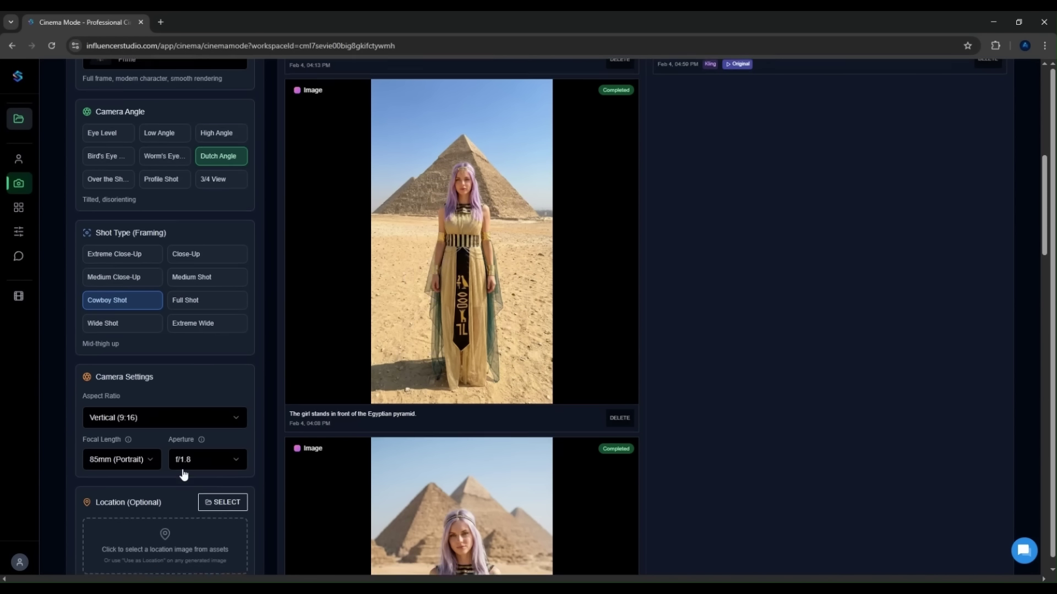
Step: Review the optional location and product settings and the output choices, keeping 2K resolution and 4 images
{"action": "scroll", "coordinate": [184, 474], "scroll_direction": "down", "scroll_amount": 3}
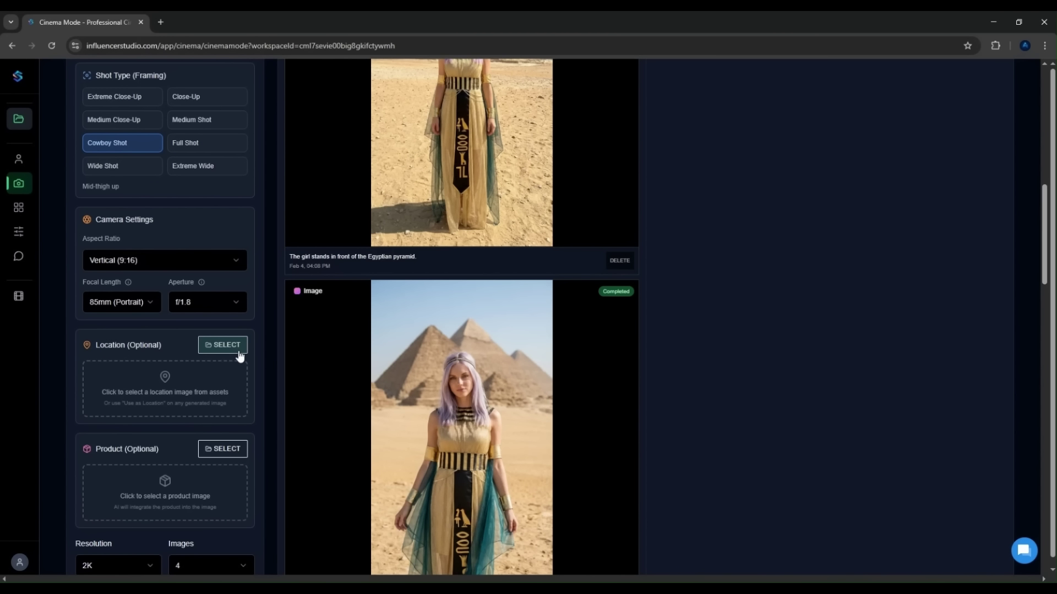
{"action": "scroll", "coordinate": [220, 366], "scroll_direction": "down", "scroll_amount": 2}
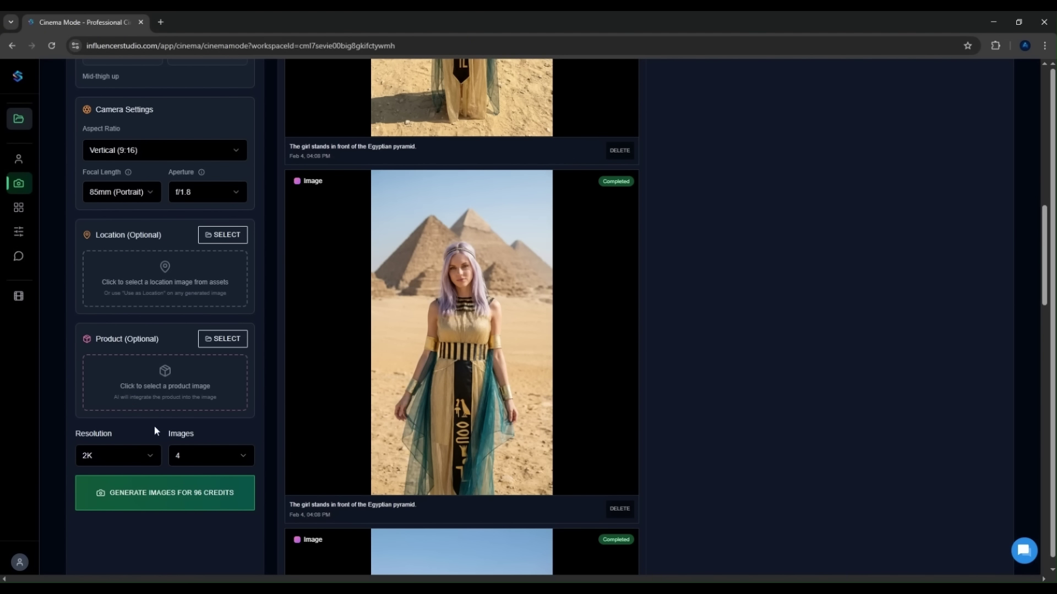
{"action": "left_click", "coordinate": [112, 465]}
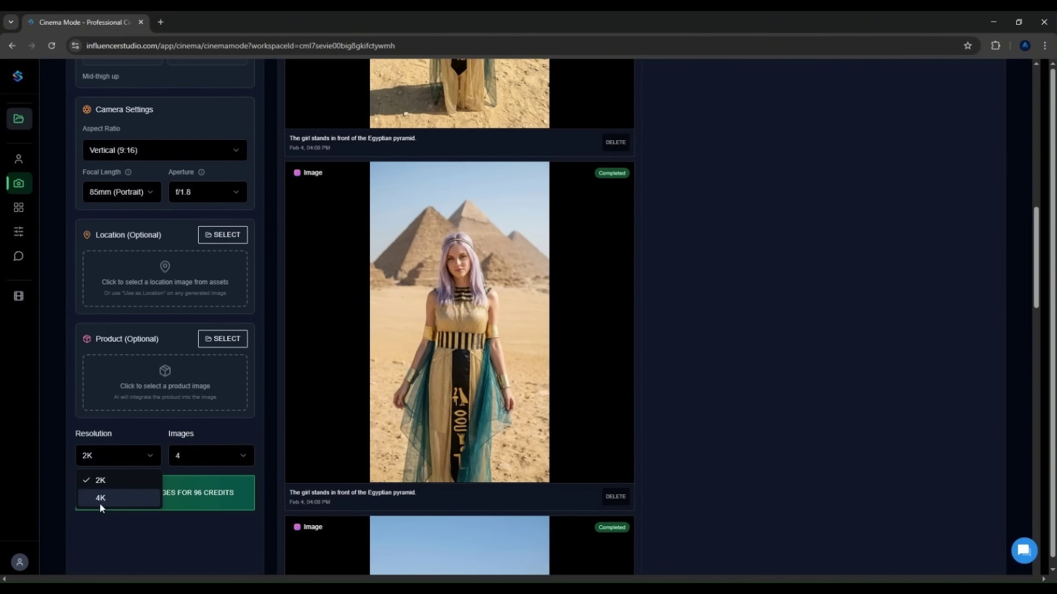
{"action": "left_click", "coordinate": [135, 456]}
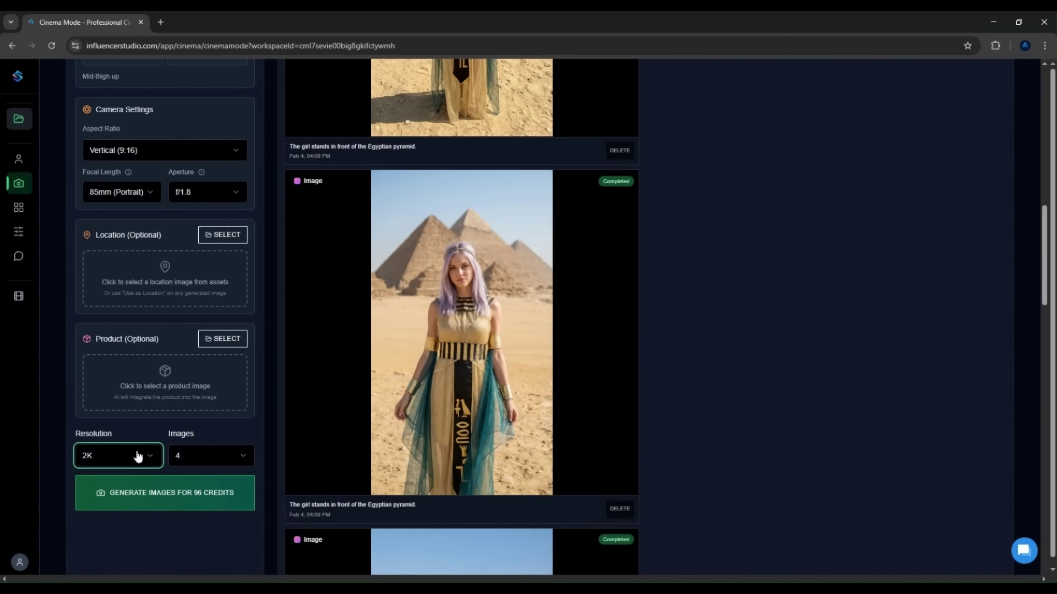
{"action": "left_click", "coordinate": [193, 457]}
{"action": "left_click", "coordinate": [194, 515]}
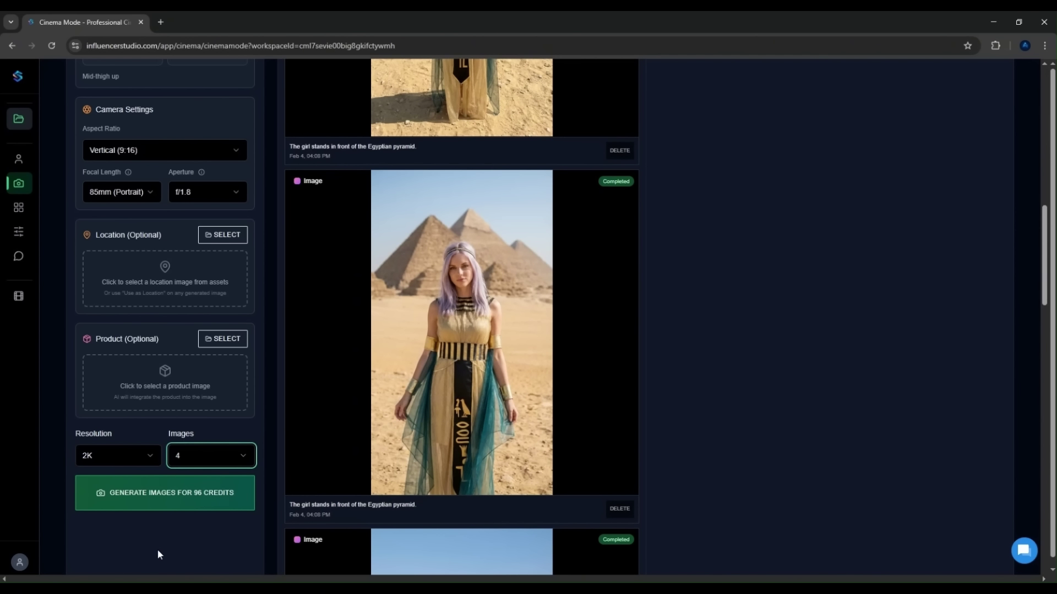
{"action": "scroll", "coordinate": [157, 550], "scroll_direction": "down", "scroll_amount": 2}
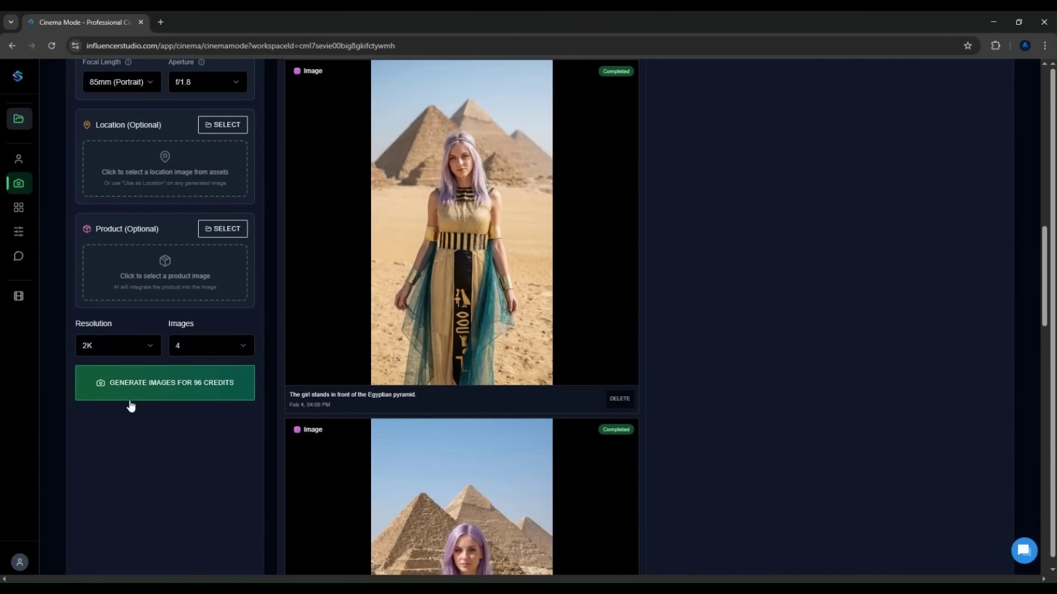
Step: Generate the four 2K café images with the current camera settings and look through the finished results
{"action": "left_click", "coordinate": [168, 388]}
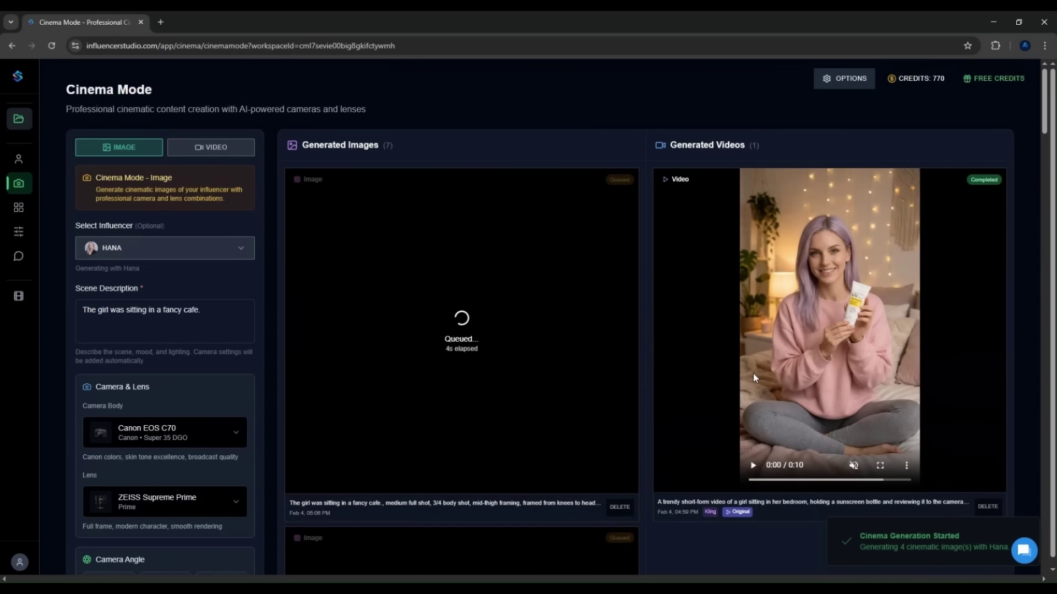
{"action": "key", "text": "ctrl+plus"}
{"action": "key", "text": "ctrl+plus"}
{"action": "scroll", "coordinate": [497, 262], "scroll_direction": "down", "scroll_amount": 5}
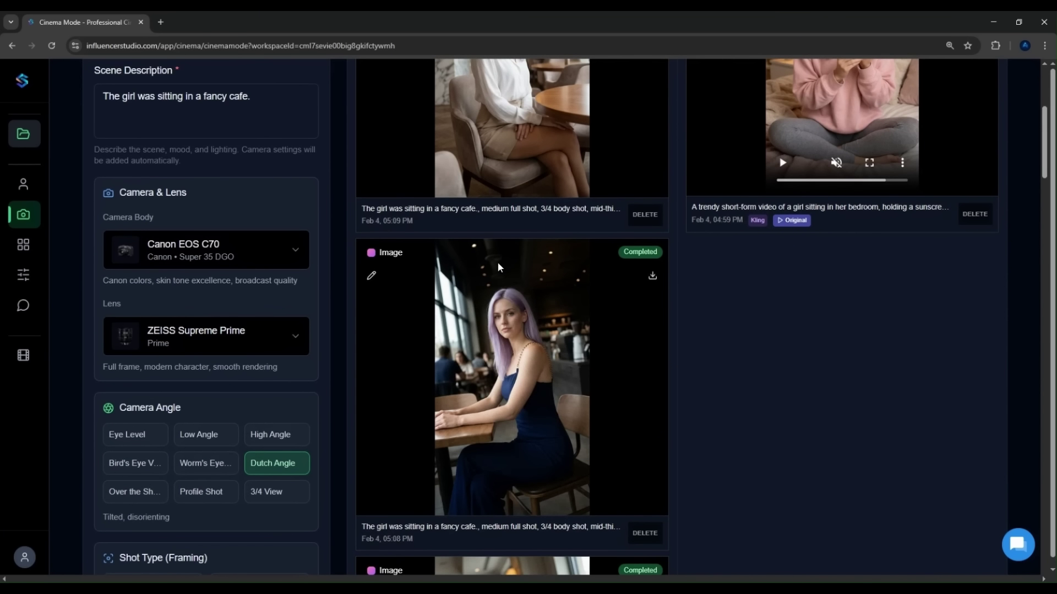
{"action": "scroll", "coordinate": [497, 262], "scroll_direction": "down", "scroll_amount": 10}
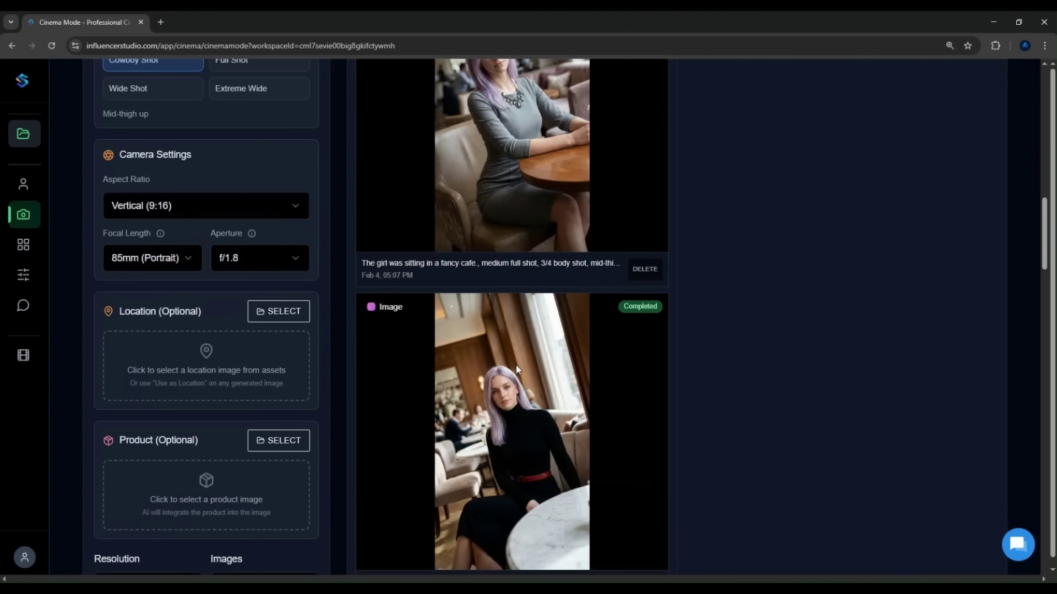
{"action": "scroll", "coordinate": [525, 354], "scroll_direction": "up", "scroll_amount": 9}
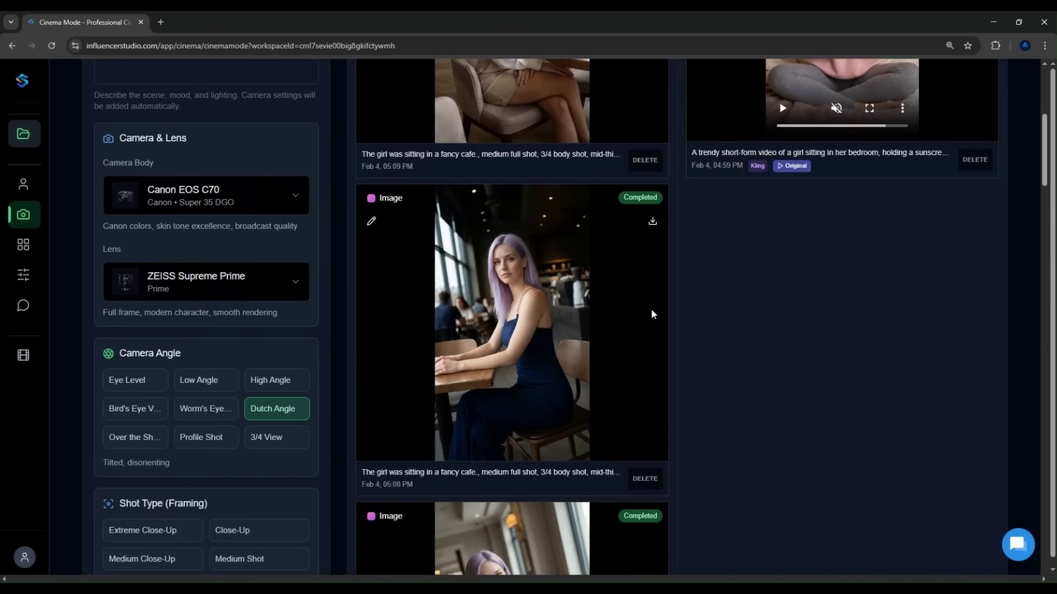
{"action": "scroll", "coordinate": [721, 415], "scroll_direction": "up", "scroll_amount": 5}
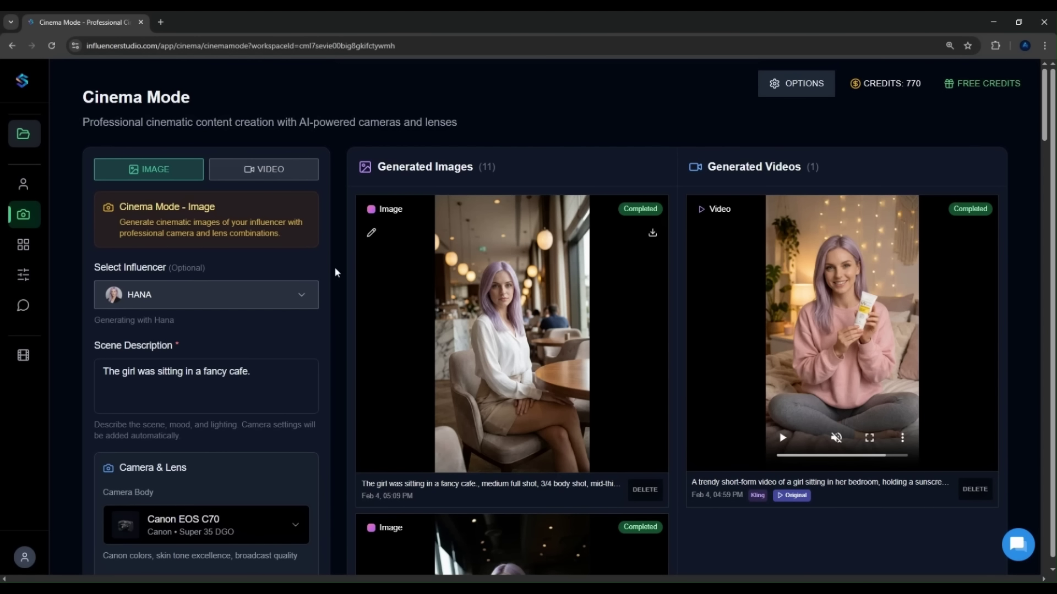
Step: Switch Cinema Mode to video creation and compare the From Settings and From Image methods, keeping From Image
{"action": "left_click", "coordinate": [276, 172]}
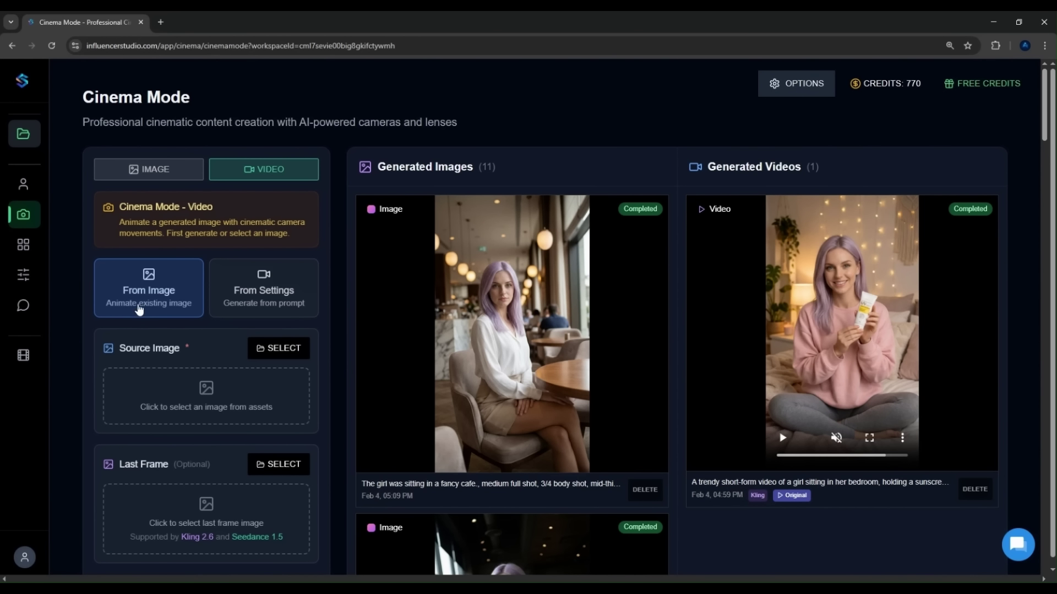
{"action": "left_click", "coordinate": [243, 296]}
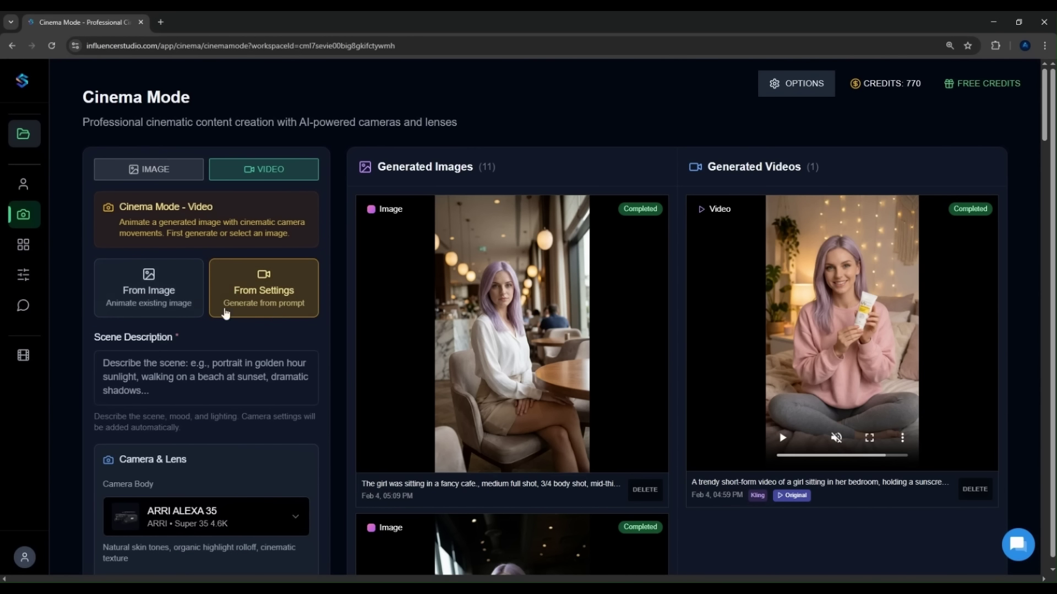
{"action": "left_click", "coordinate": [149, 366]}
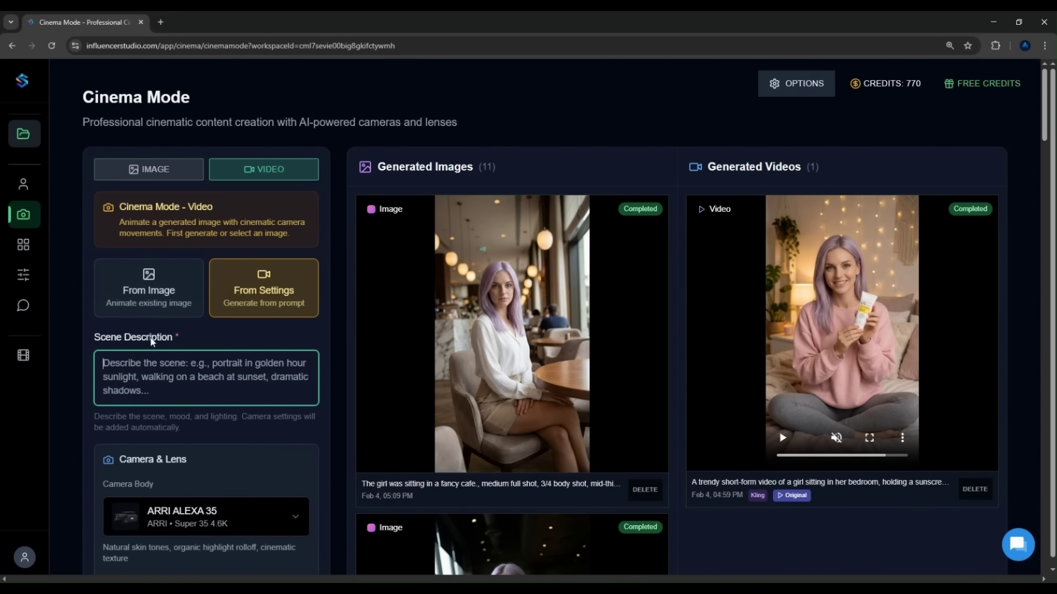
{"action": "left_click", "coordinate": [168, 305]}
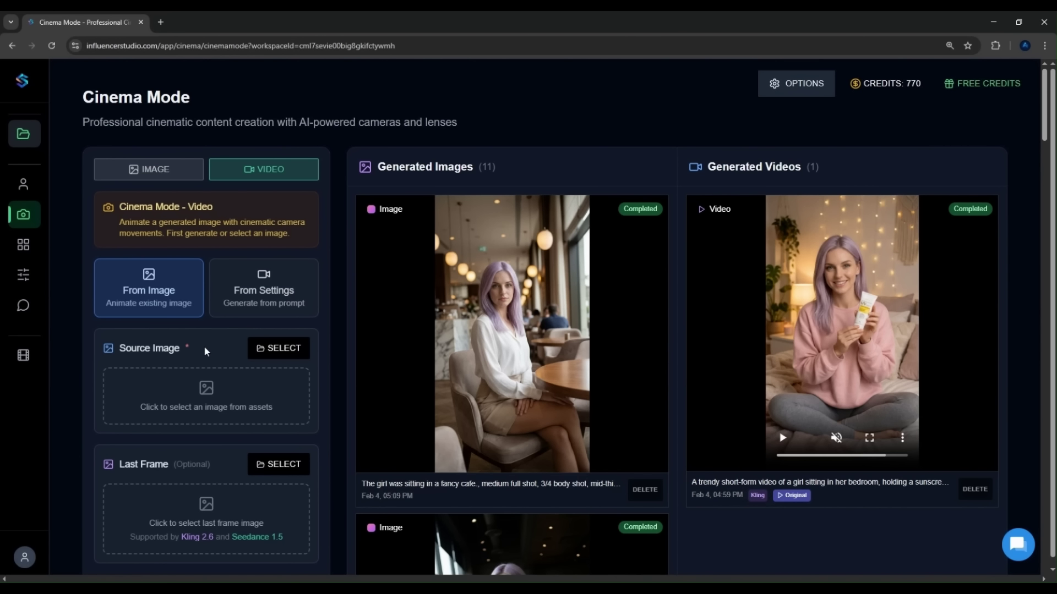
{"action": "left_click", "coordinate": [248, 291]}
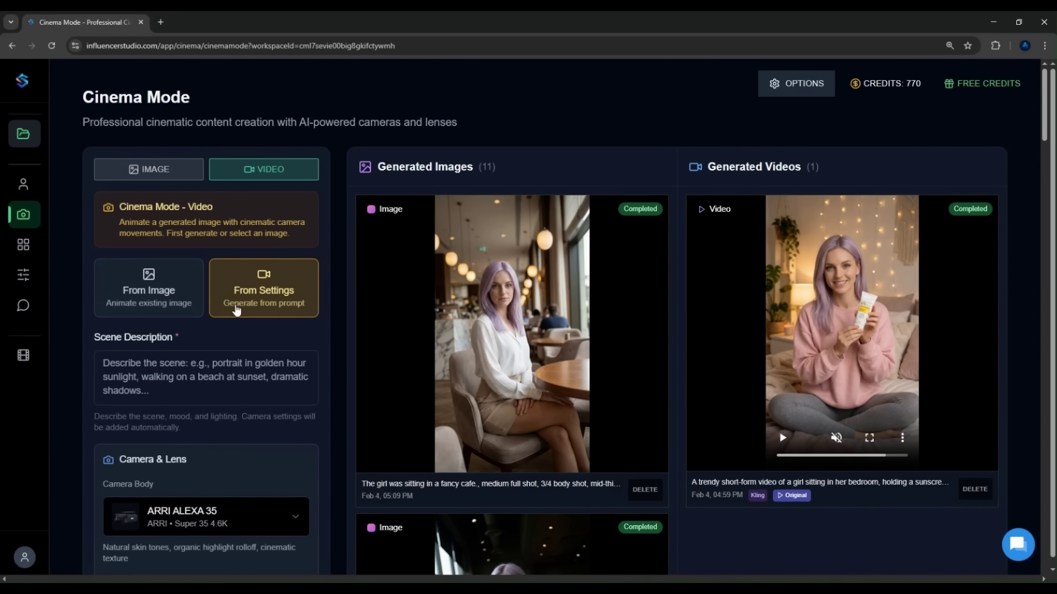
{"action": "left_click", "coordinate": [144, 363]}
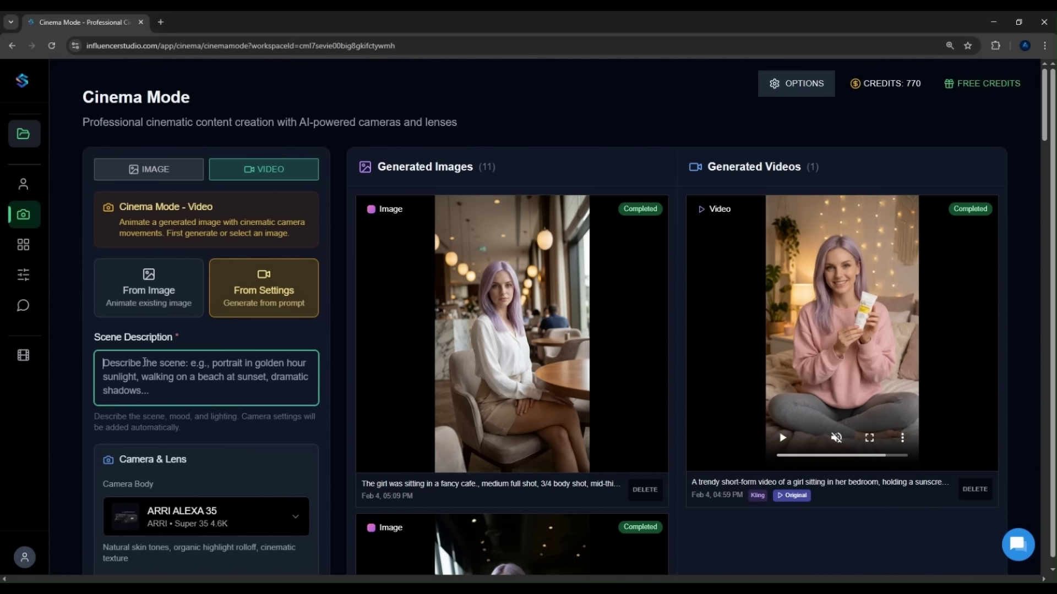
{"action": "left_click", "coordinate": [149, 309]}
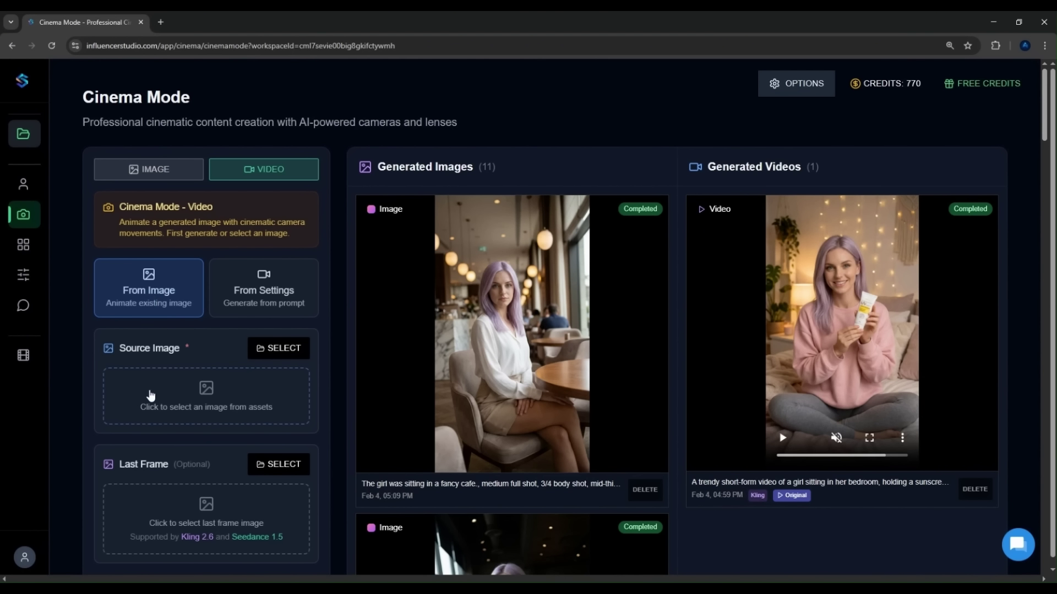
Step: Choose the café image of the girl in the navy dress as the video's source image
{"action": "left_click", "coordinate": [296, 351]}
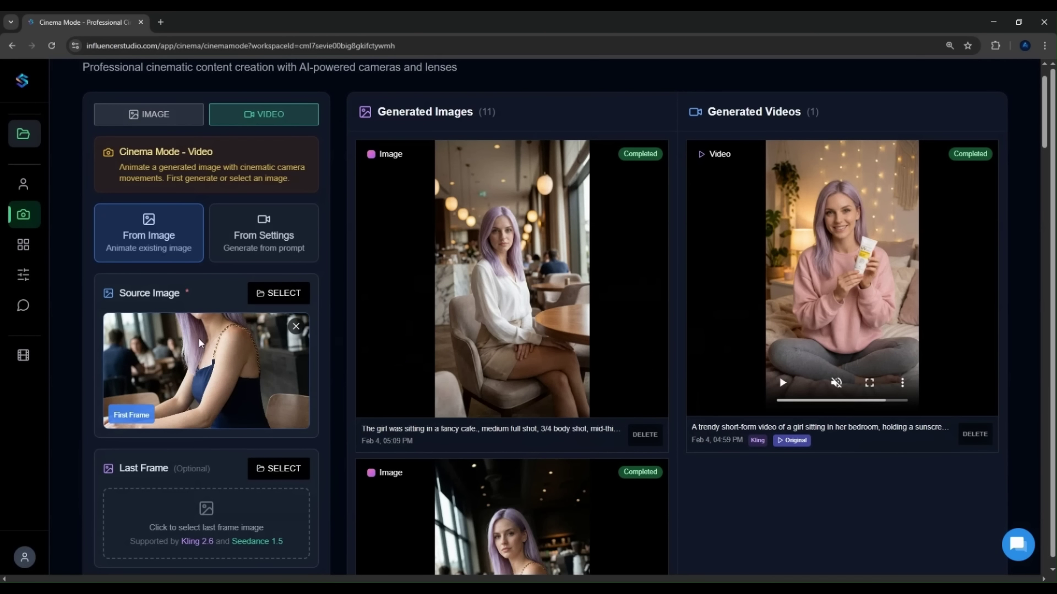
{"action": "scroll", "coordinate": [199, 338], "scroll_direction": "down", "scroll_amount": 2}
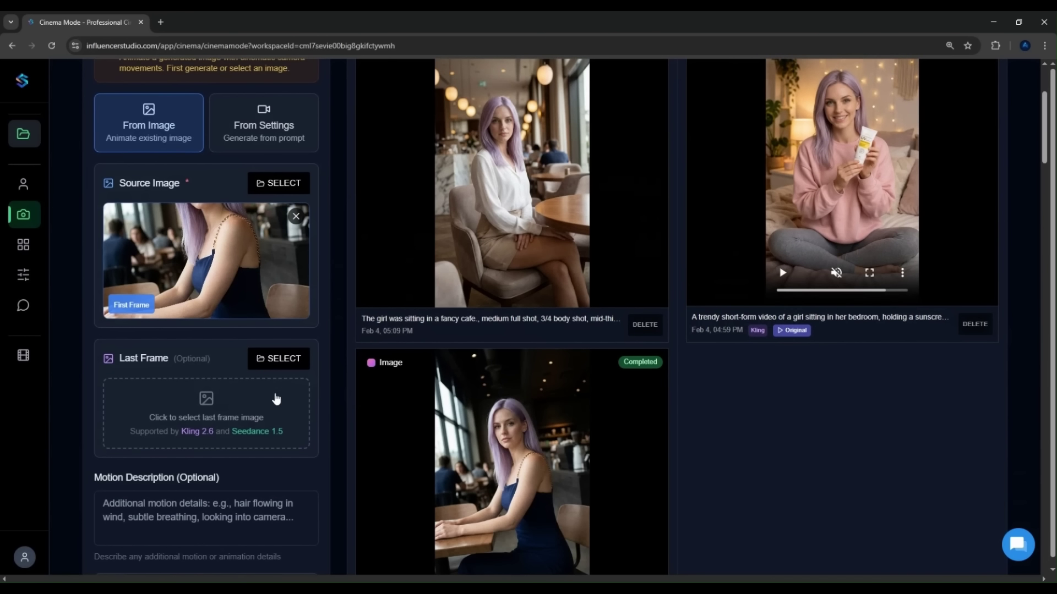
{"action": "scroll", "coordinate": [255, 396], "scroll_direction": "down", "scroll_amount": 1}
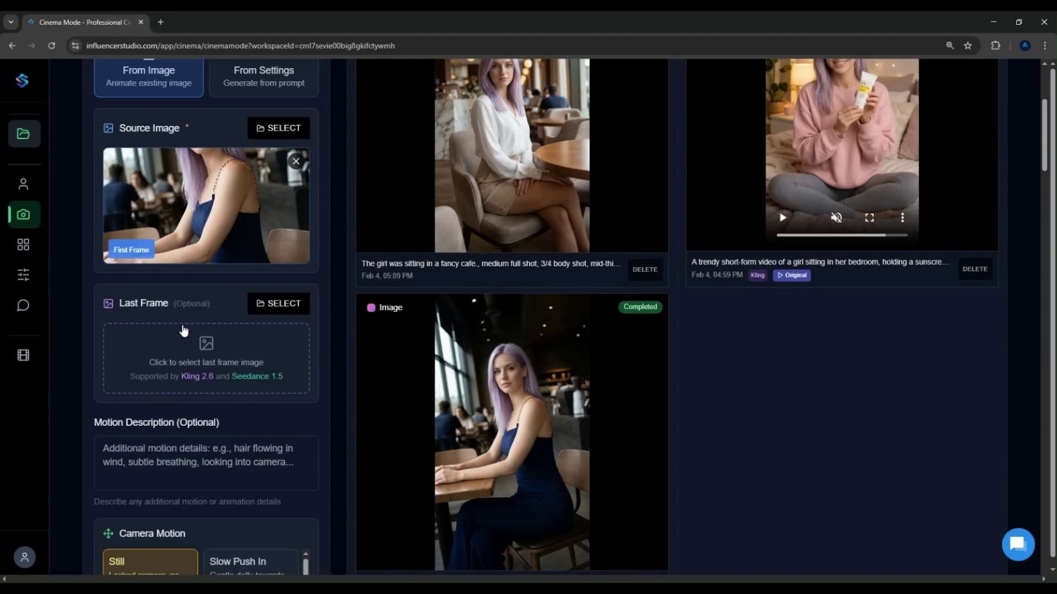
Step: Paste "The girl smoothed her hair and smiled." as the video's motion description
{"action": "scroll", "coordinate": [184, 330], "scroll_direction": "down", "scroll_amount": 1}
{"action": "scroll", "coordinate": [108, 379], "scroll_direction": "down", "scroll_amount": 1}
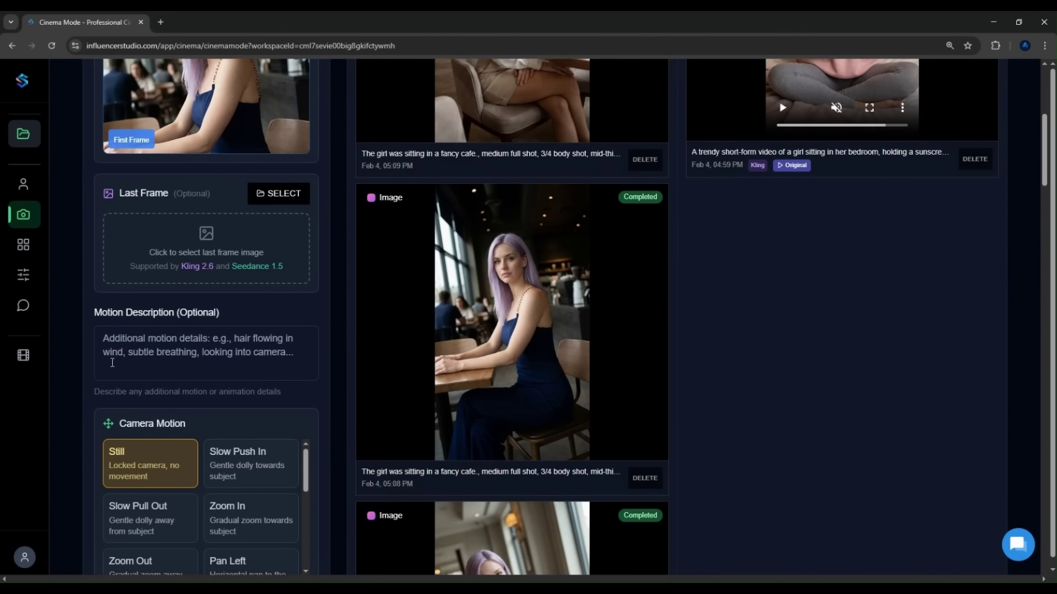
{"action": "right_click", "coordinate": [157, 336]}
{"action": "left_click", "coordinate": [187, 446]}
Step: Set the video's camera motion to Tracking Shot
{"action": "scroll", "coordinate": [233, 338], "scroll_direction": "down", "scroll_amount": 1}
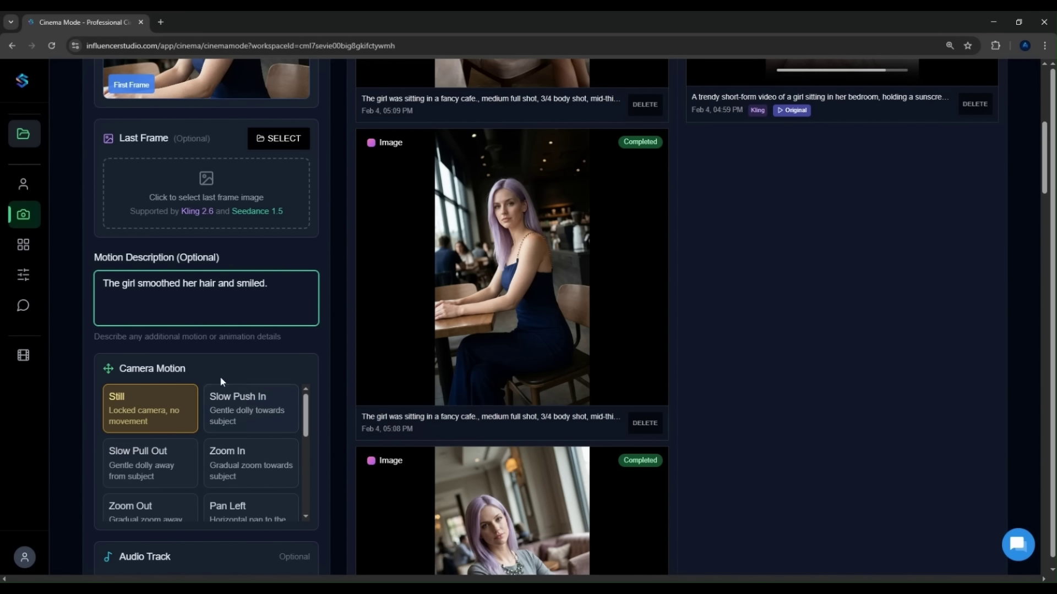
{"action": "scroll", "coordinate": [251, 375], "scroll_direction": "down", "scroll_amount": 1}
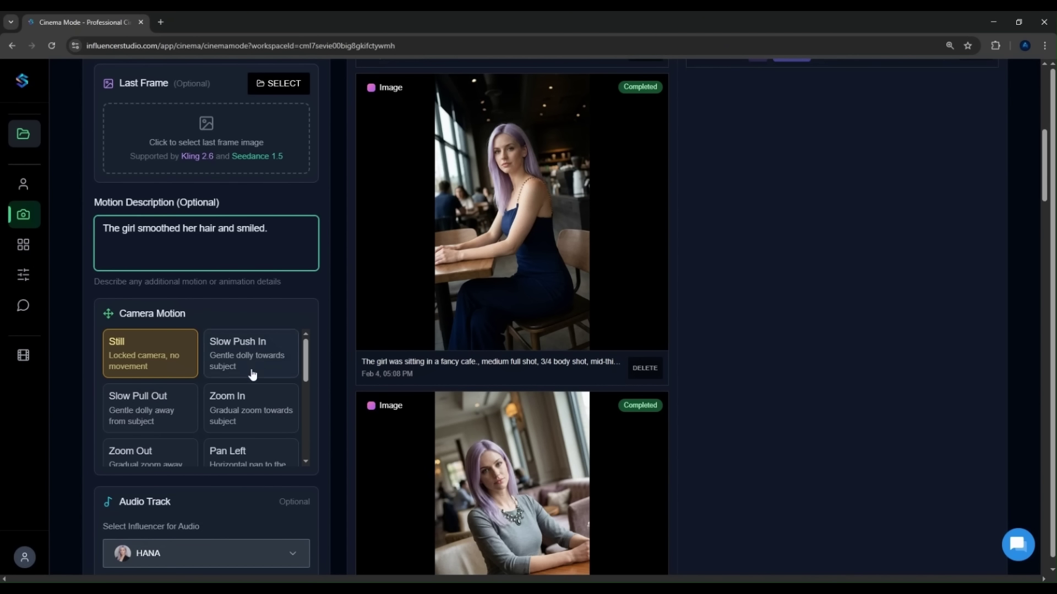
{"action": "scroll", "coordinate": [249, 403], "scroll_direction": "down", "scroll_amount": 5}
{"action": "left_click", "coordinate": [134, 451]}
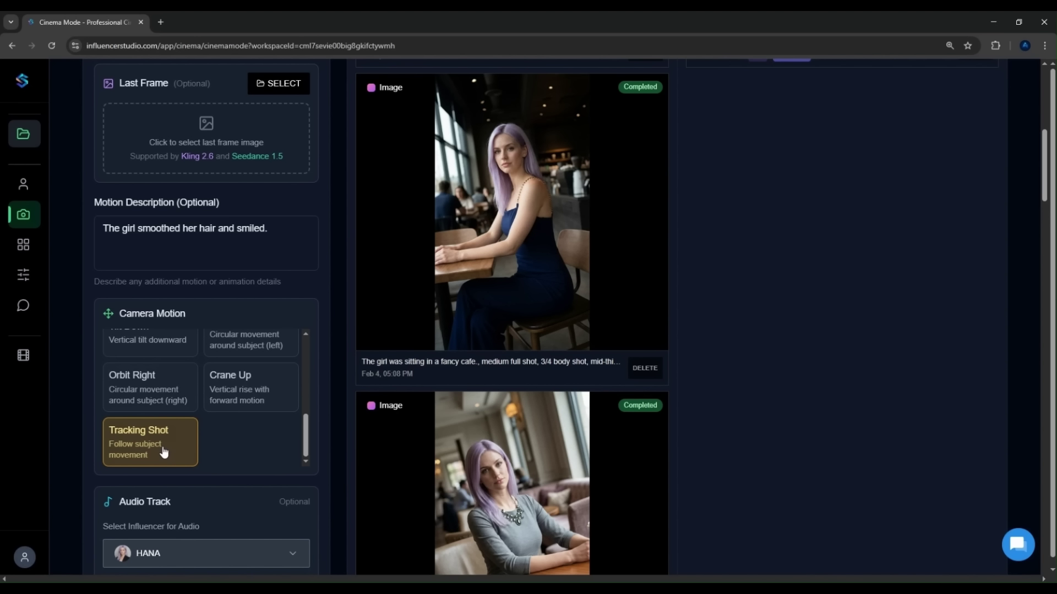
Step: Generate the video with Kling 2.6 at a 5-second duration, leaving the audio track's voice and script empty
{"action": "scroll", "coordinate": [164, 451], "scroll_direction": "down", "scroll_amount": 4}
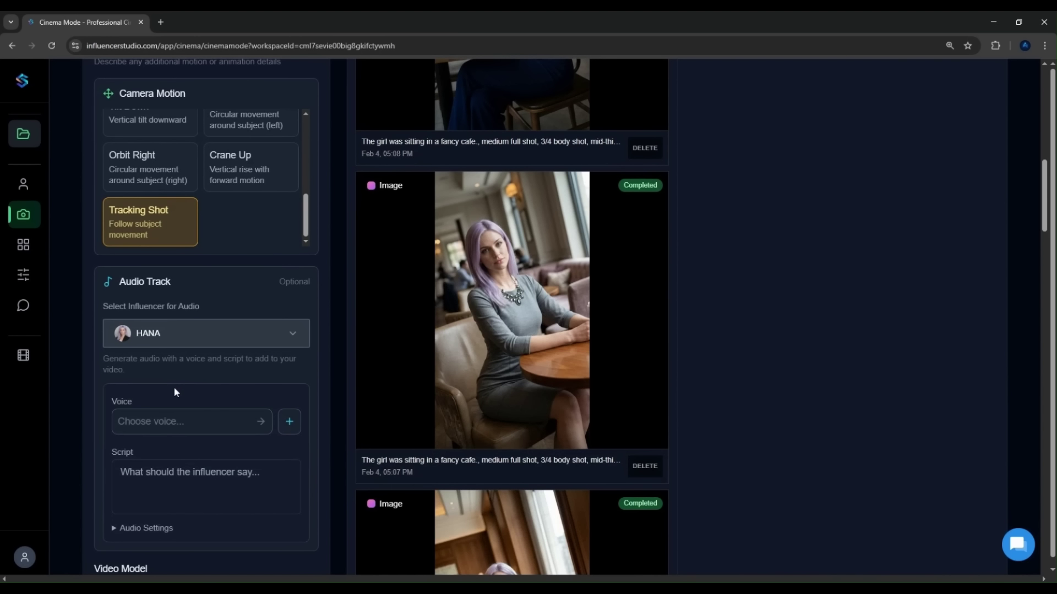
{"action": "scroll", "coordinate": [179, 474], "scroll_direction": "down", "scroll_amount": 2}
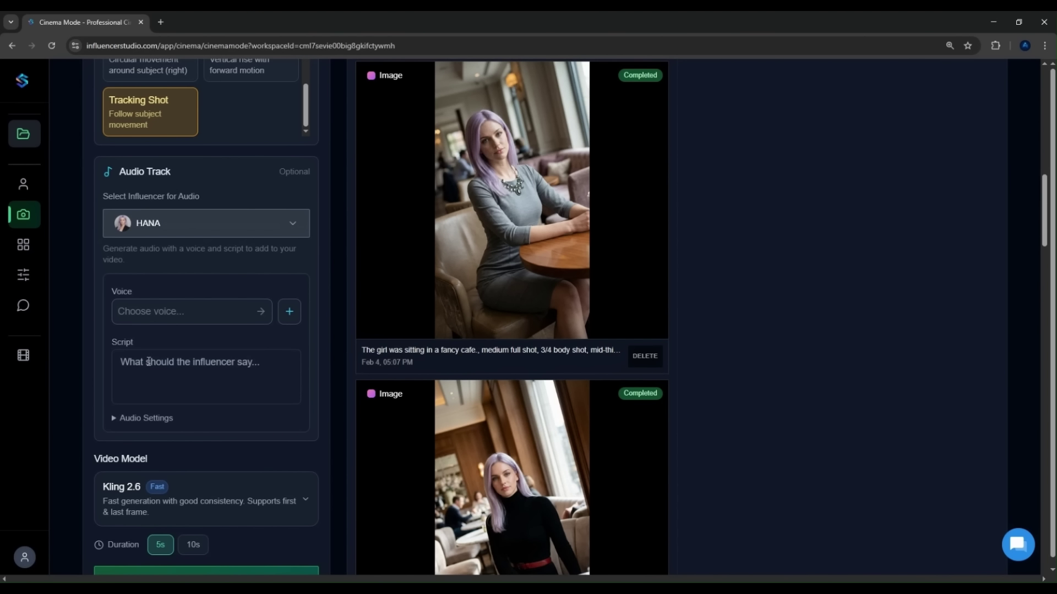
{"action": "left_click", "coordinate": [237, 361]}
{"action": "scroll", "coordinate": [217, 389], "scroll_direction": "down", "scroll_amount": 3}
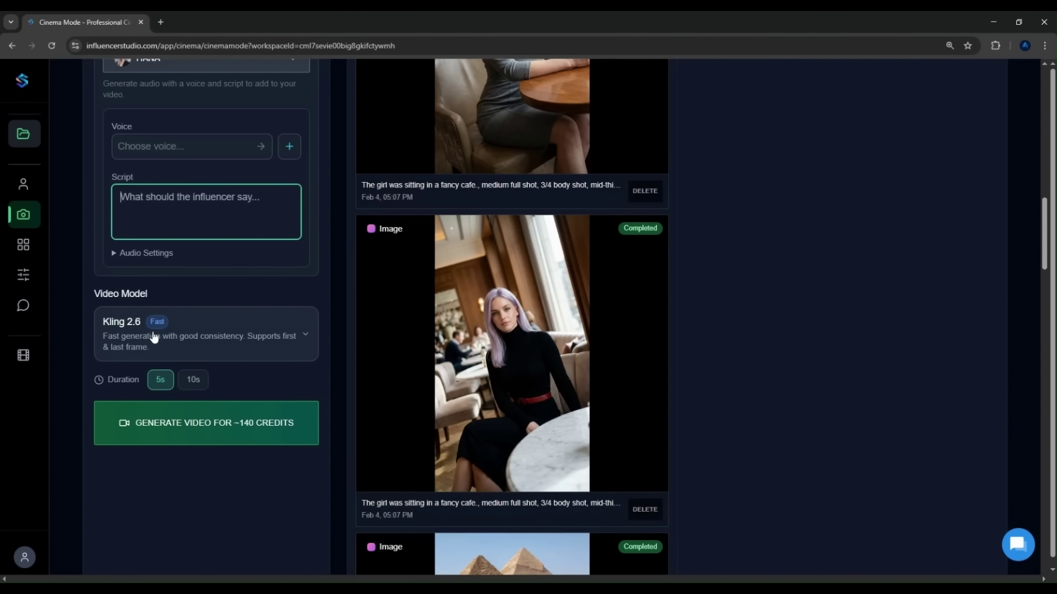
{"action": "left_click", "coordinate": [243, 332]}
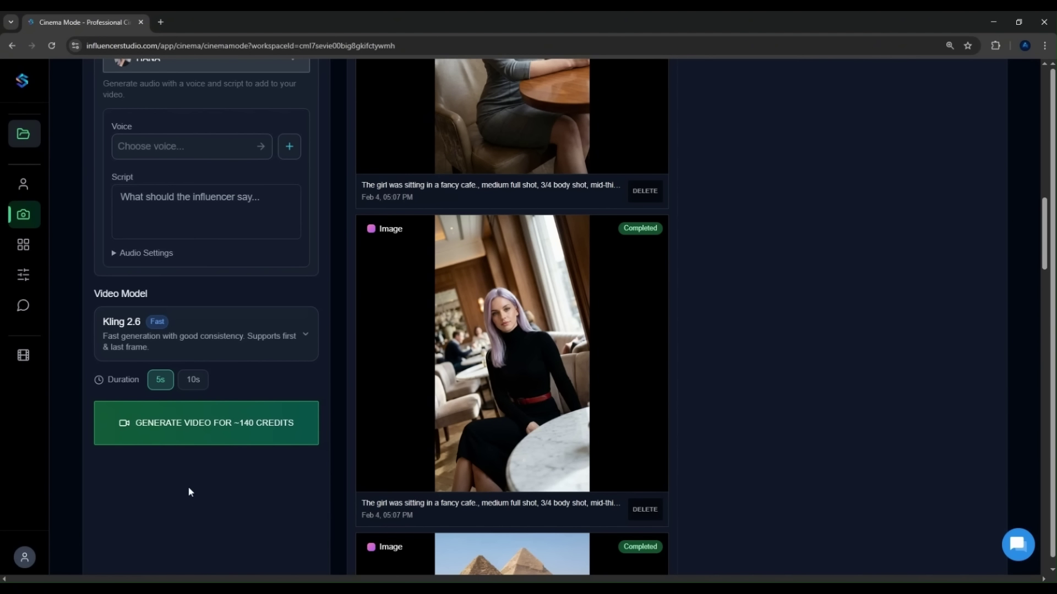
{"action": "left_click", "coordinate": [218, 435]}
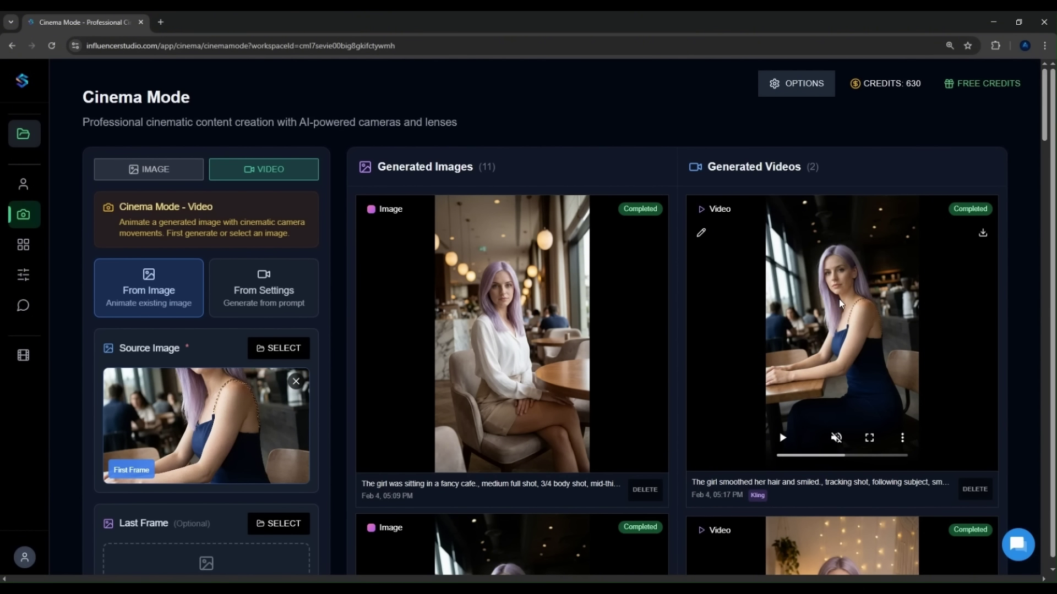
Step: Play the generated café video and look over the Cinema Mode video settings again
{"action": "left_click", "coordinate": [783, 438]}
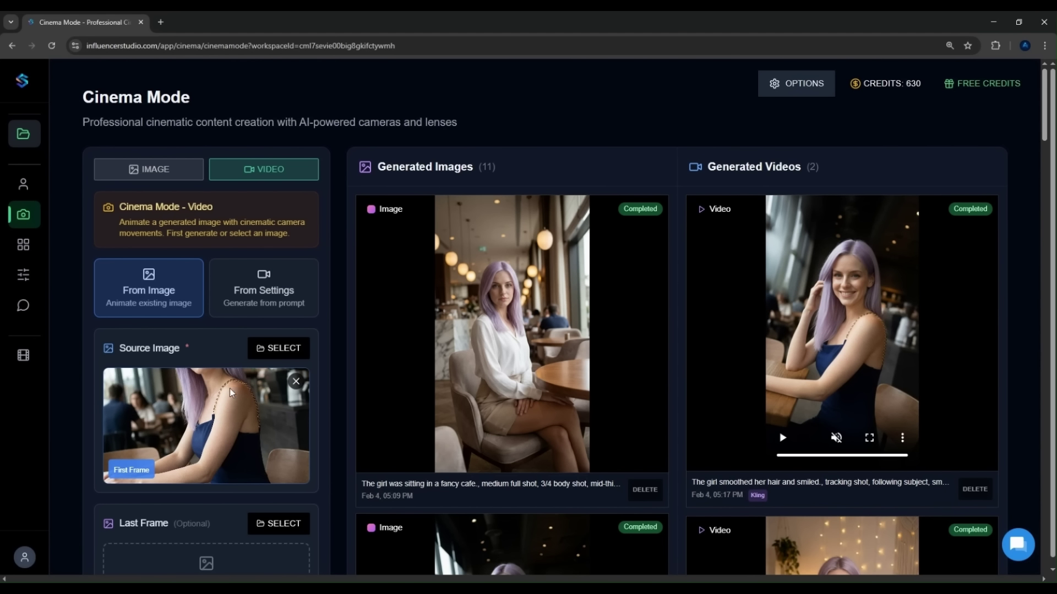
{"action": "scroll", "coordinate": [229, 389], "scroll_direction": "down", "scroll_amount": 8}
{"action": "scroll", "coordinate": [330, 441], "scroll_direction": "up", "scroll_amount": 5}
{"action": "scroll", "coordinate": [331, 443], "scroll_direction": "up", "scroll_amount": 3}
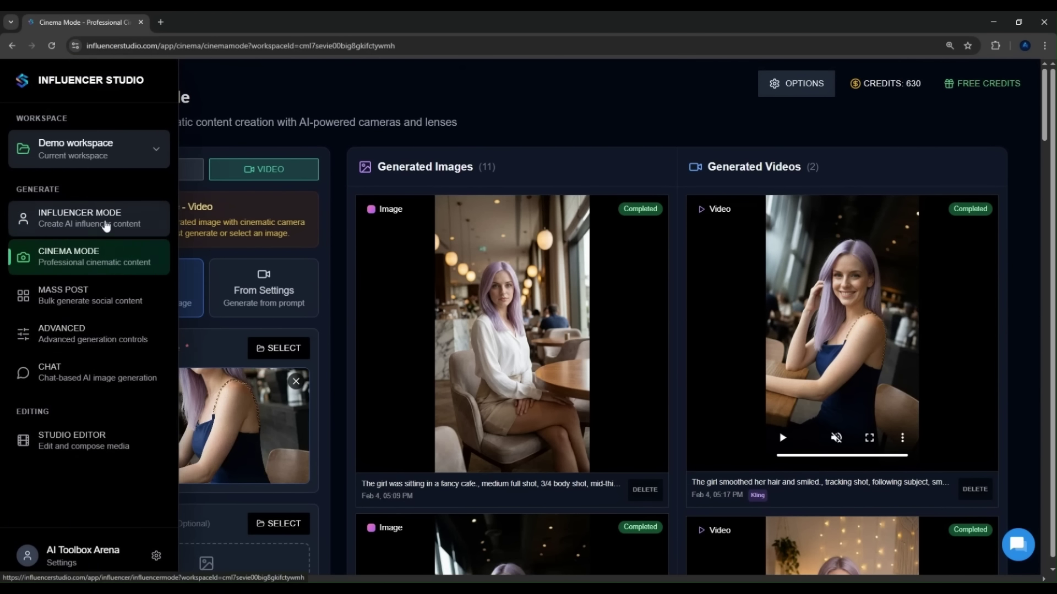
{"action": "scroll", "coordinate": [317, 280], "scroll_direction": "down", "scroll_amount": 4}
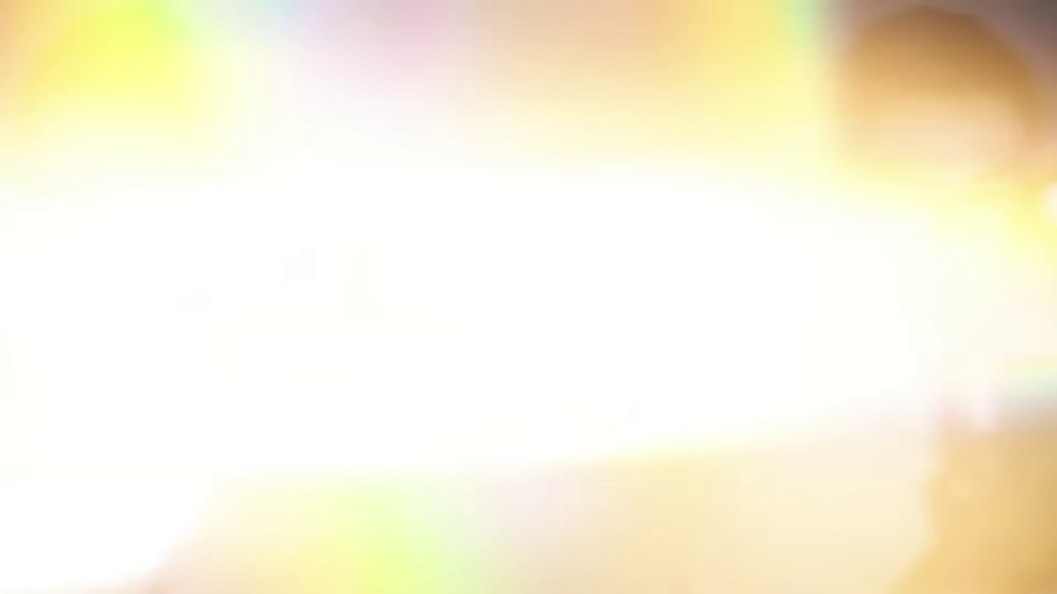